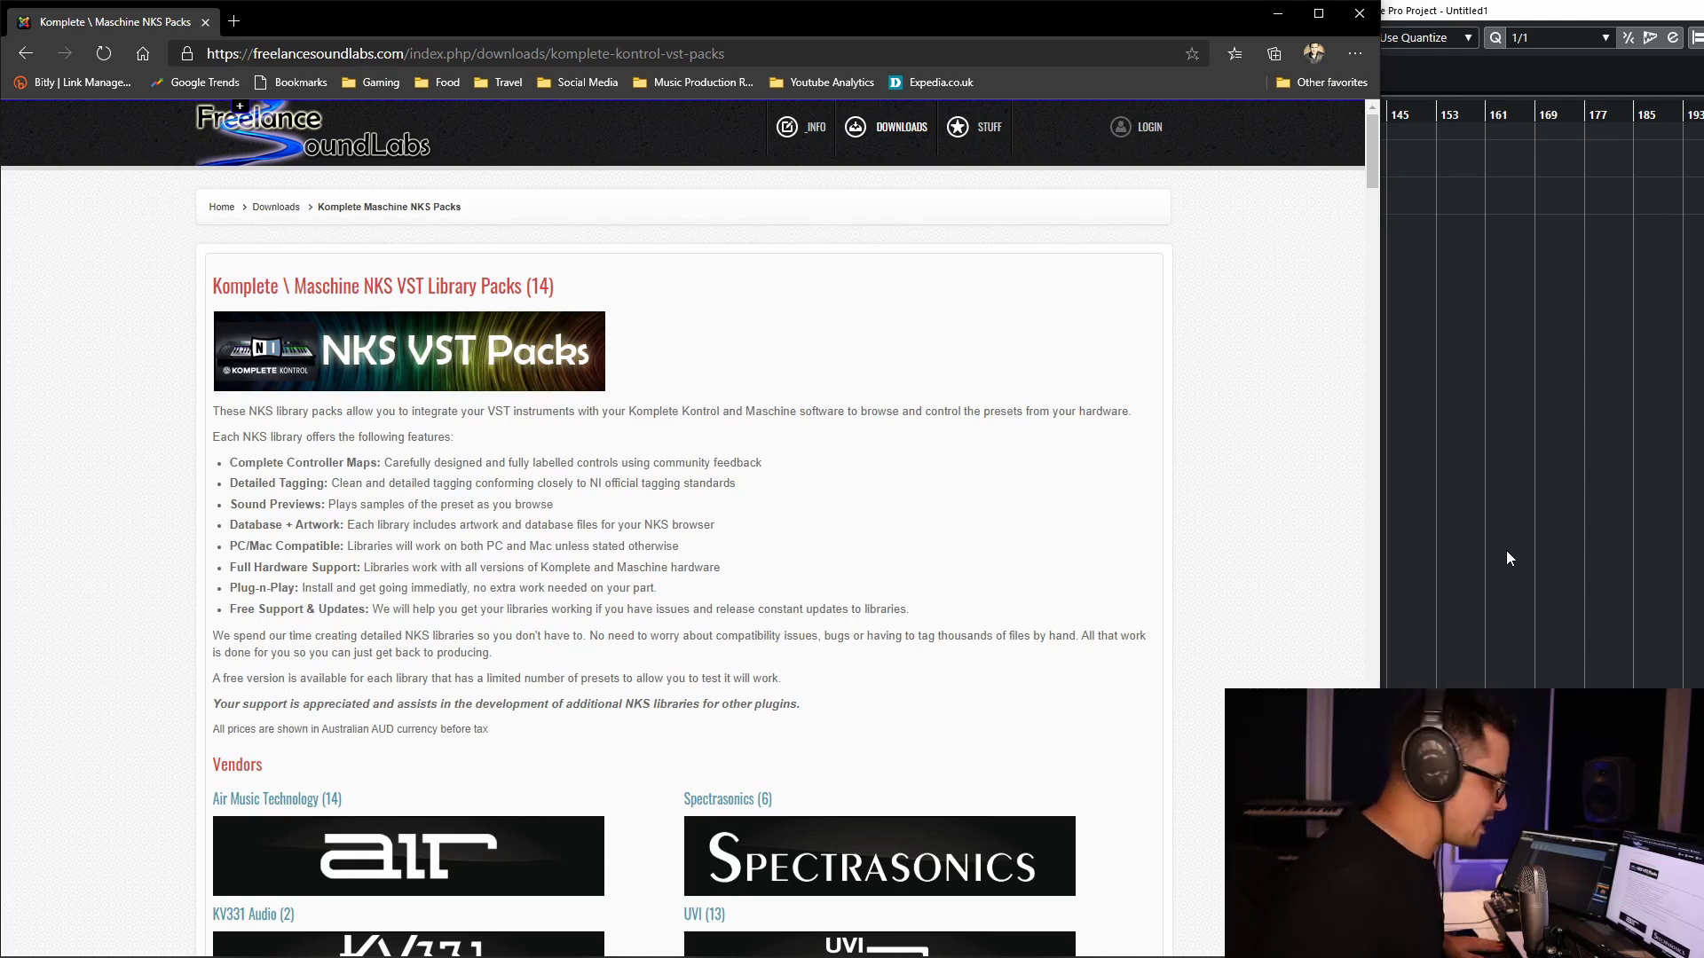
# Shift the Komplete Kontrol window down-left, then return to the Freelance Soundlabs NKS packs page
pyautogui.click(1466, 589)
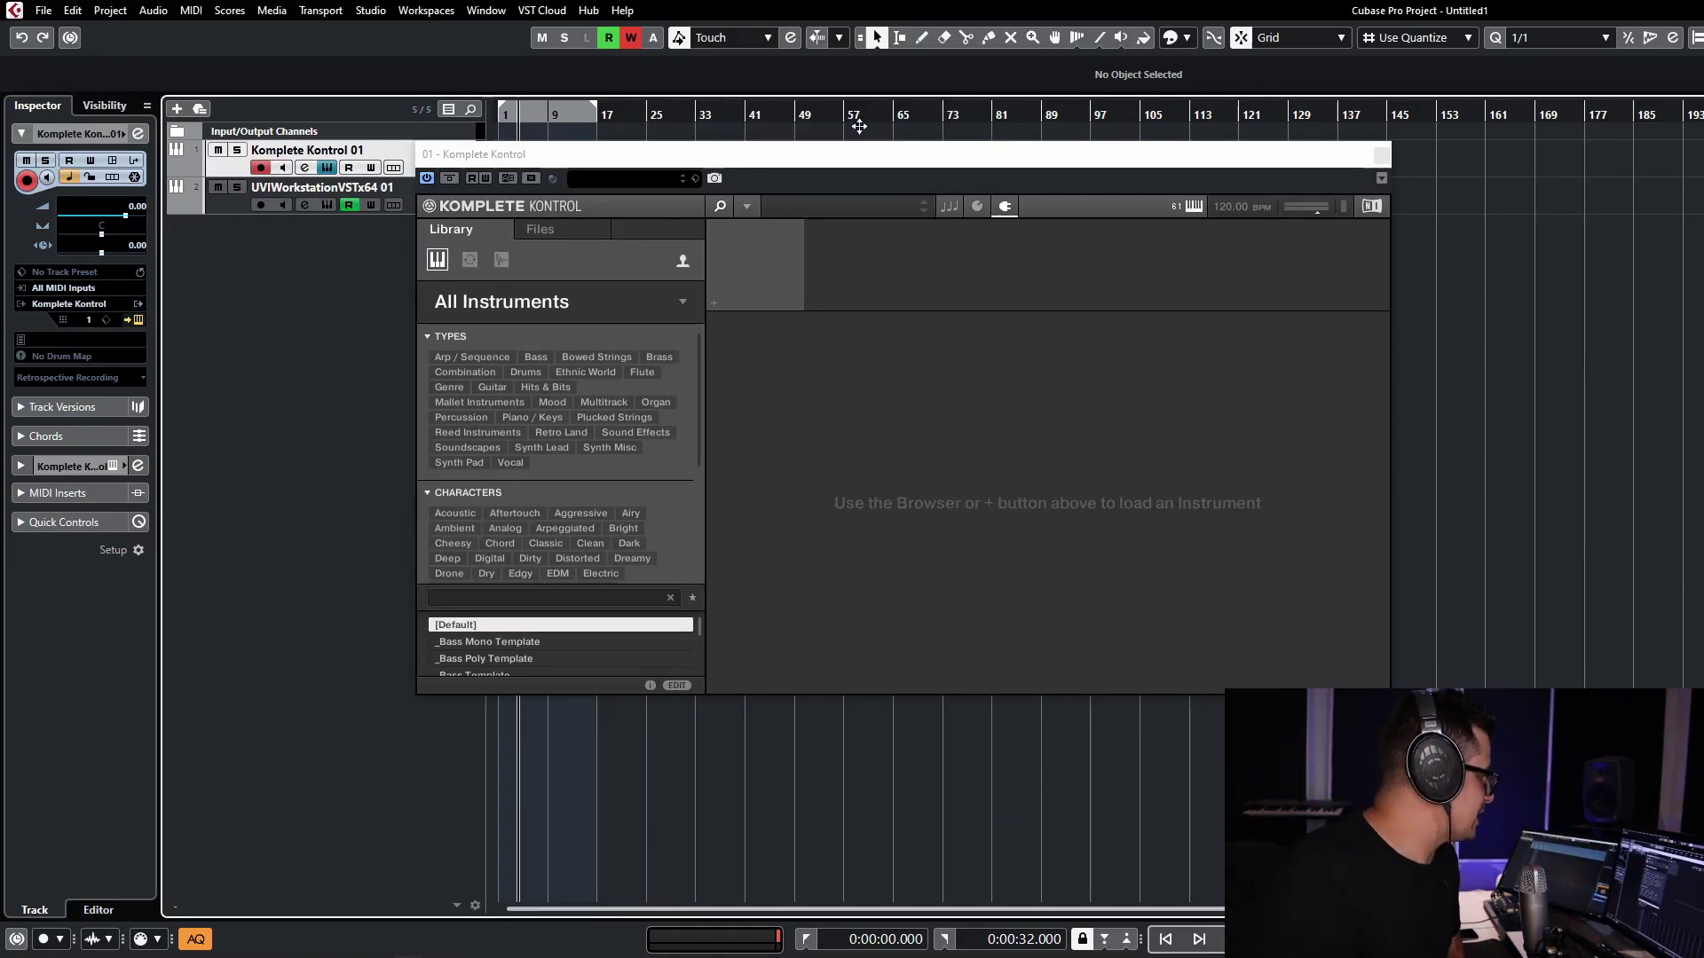
pyautogui.moveTo(844, 154); pyautogui.dragTo(625, 246)
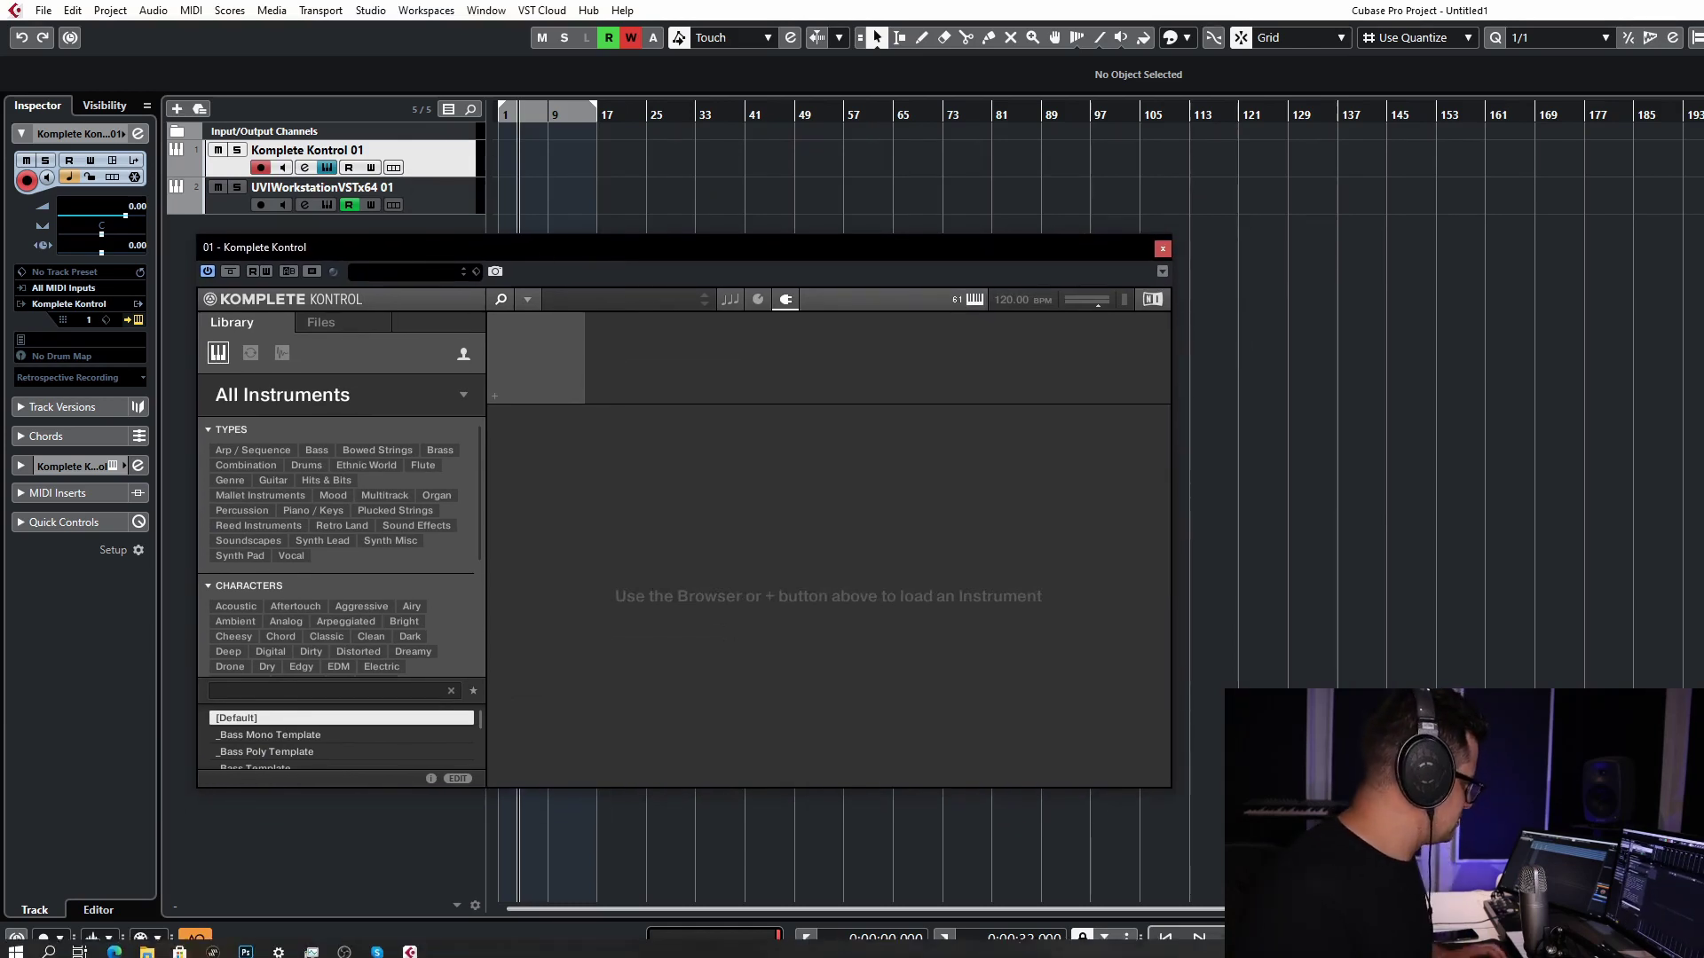
pyautogui.click(116, 945)
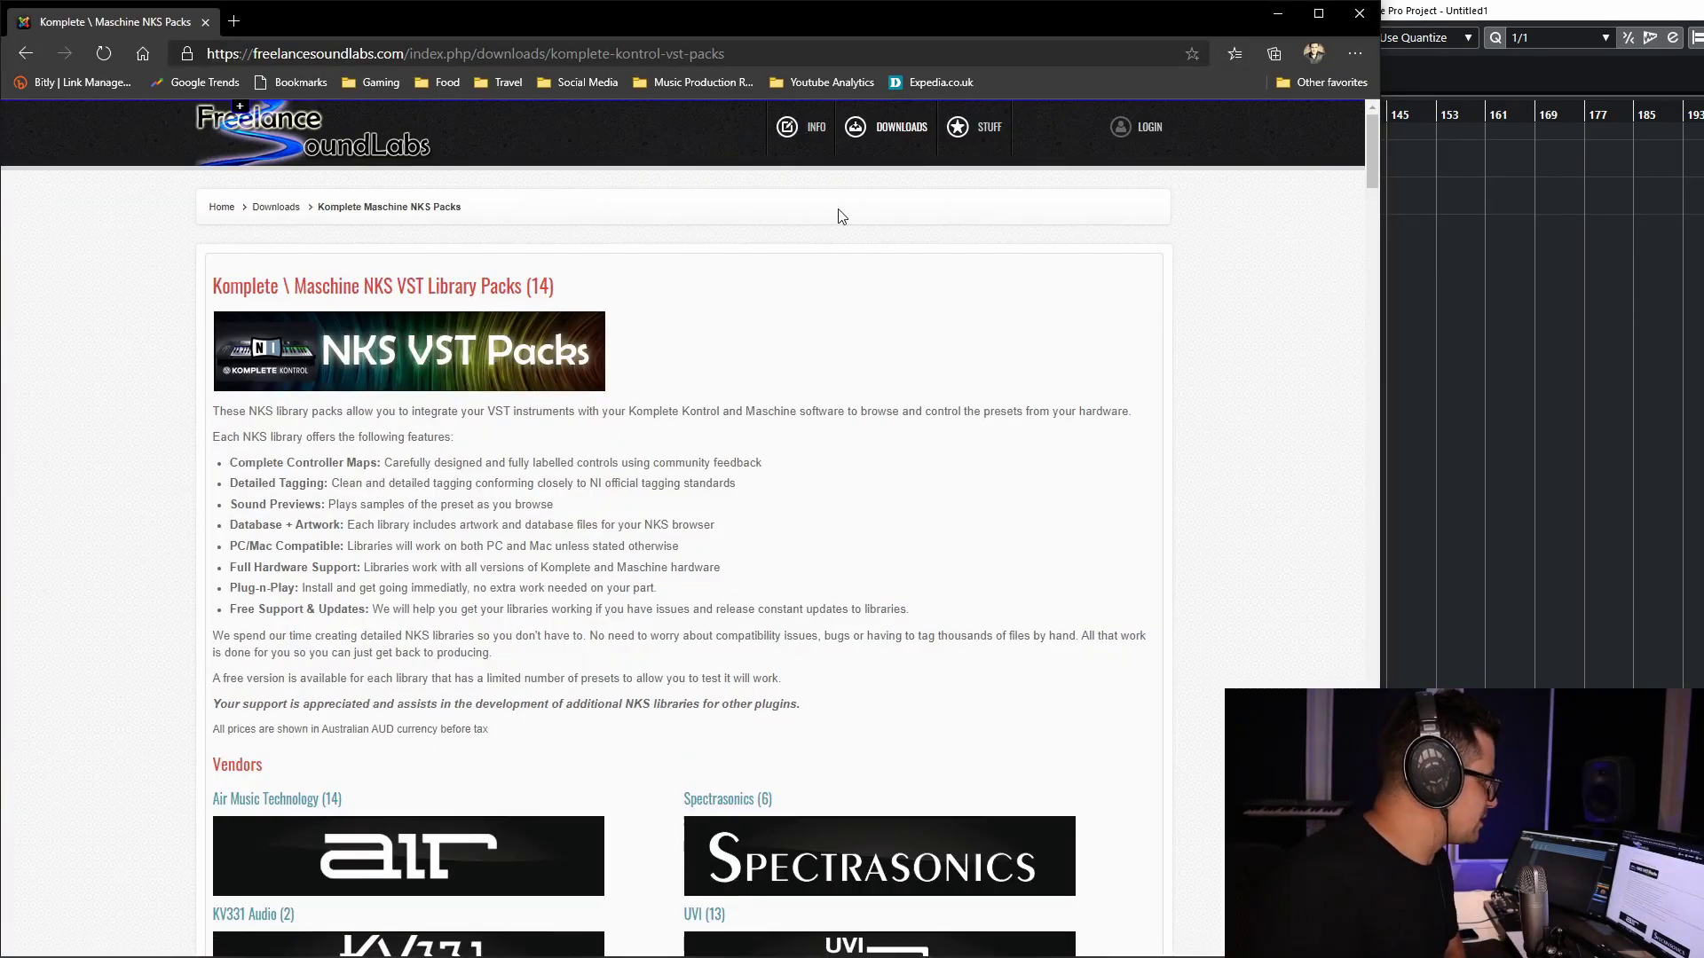
# Browse the NKS pack vendor logos and library article list on Freelance Soundlabs
pyautogui.moveTo(887, 133)
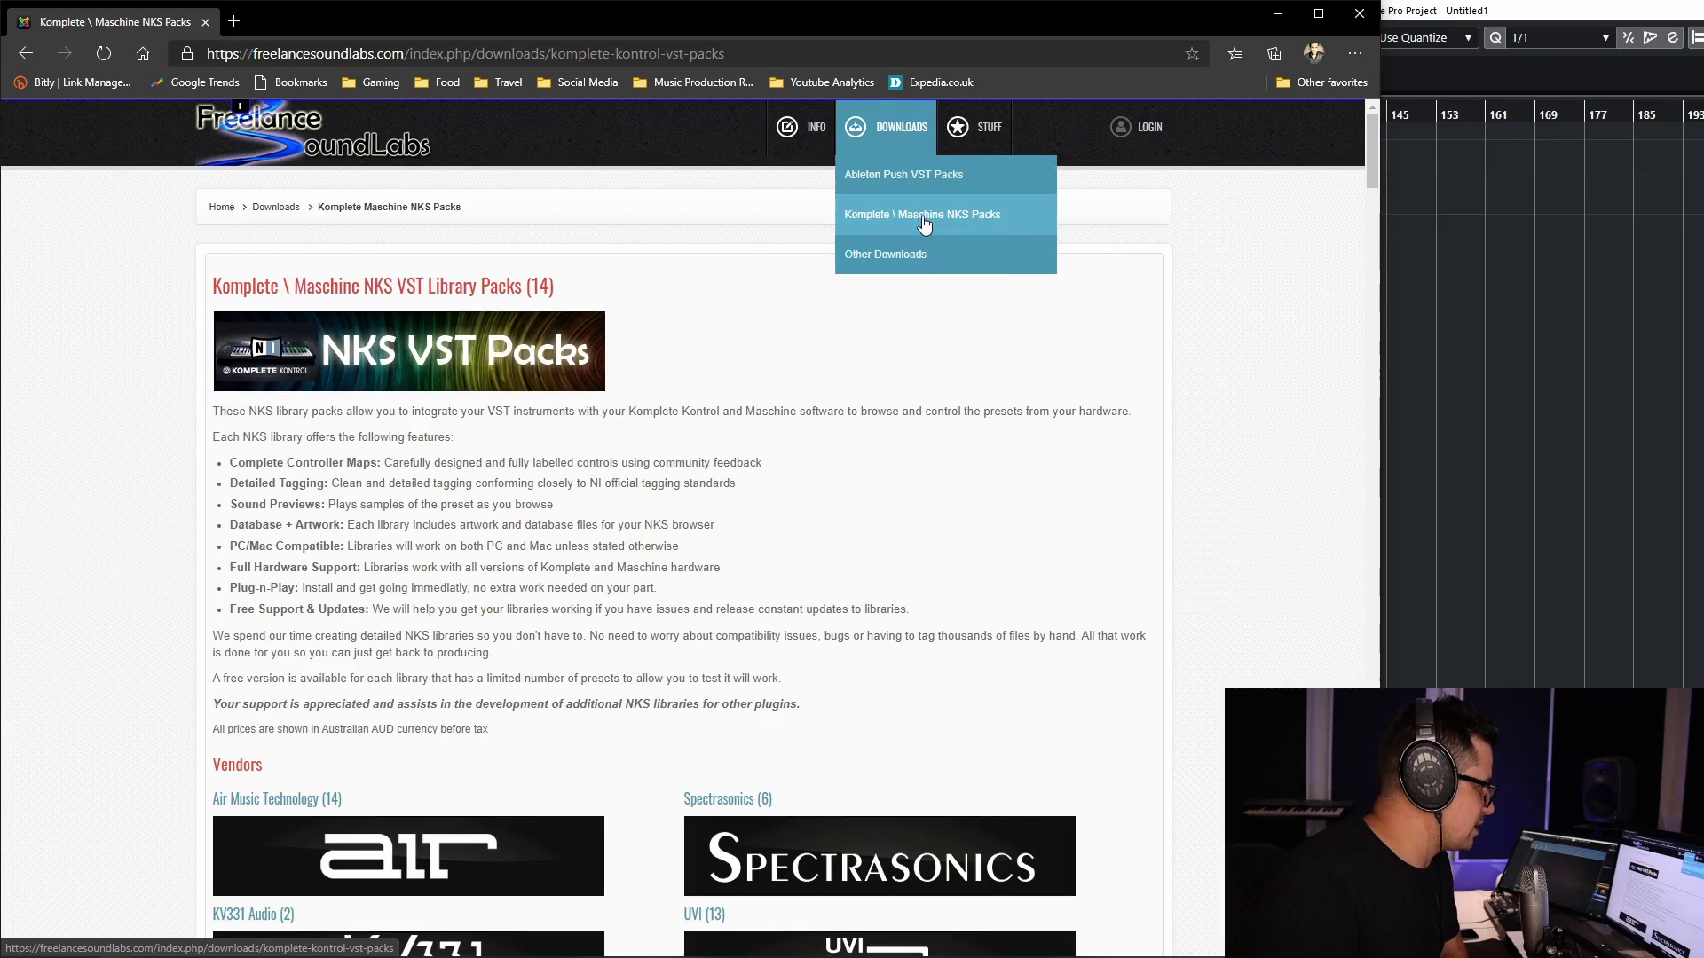
pyautogui.scroll(-5, 743, 424)
pyautogui.scroll(-3, 743, 424)
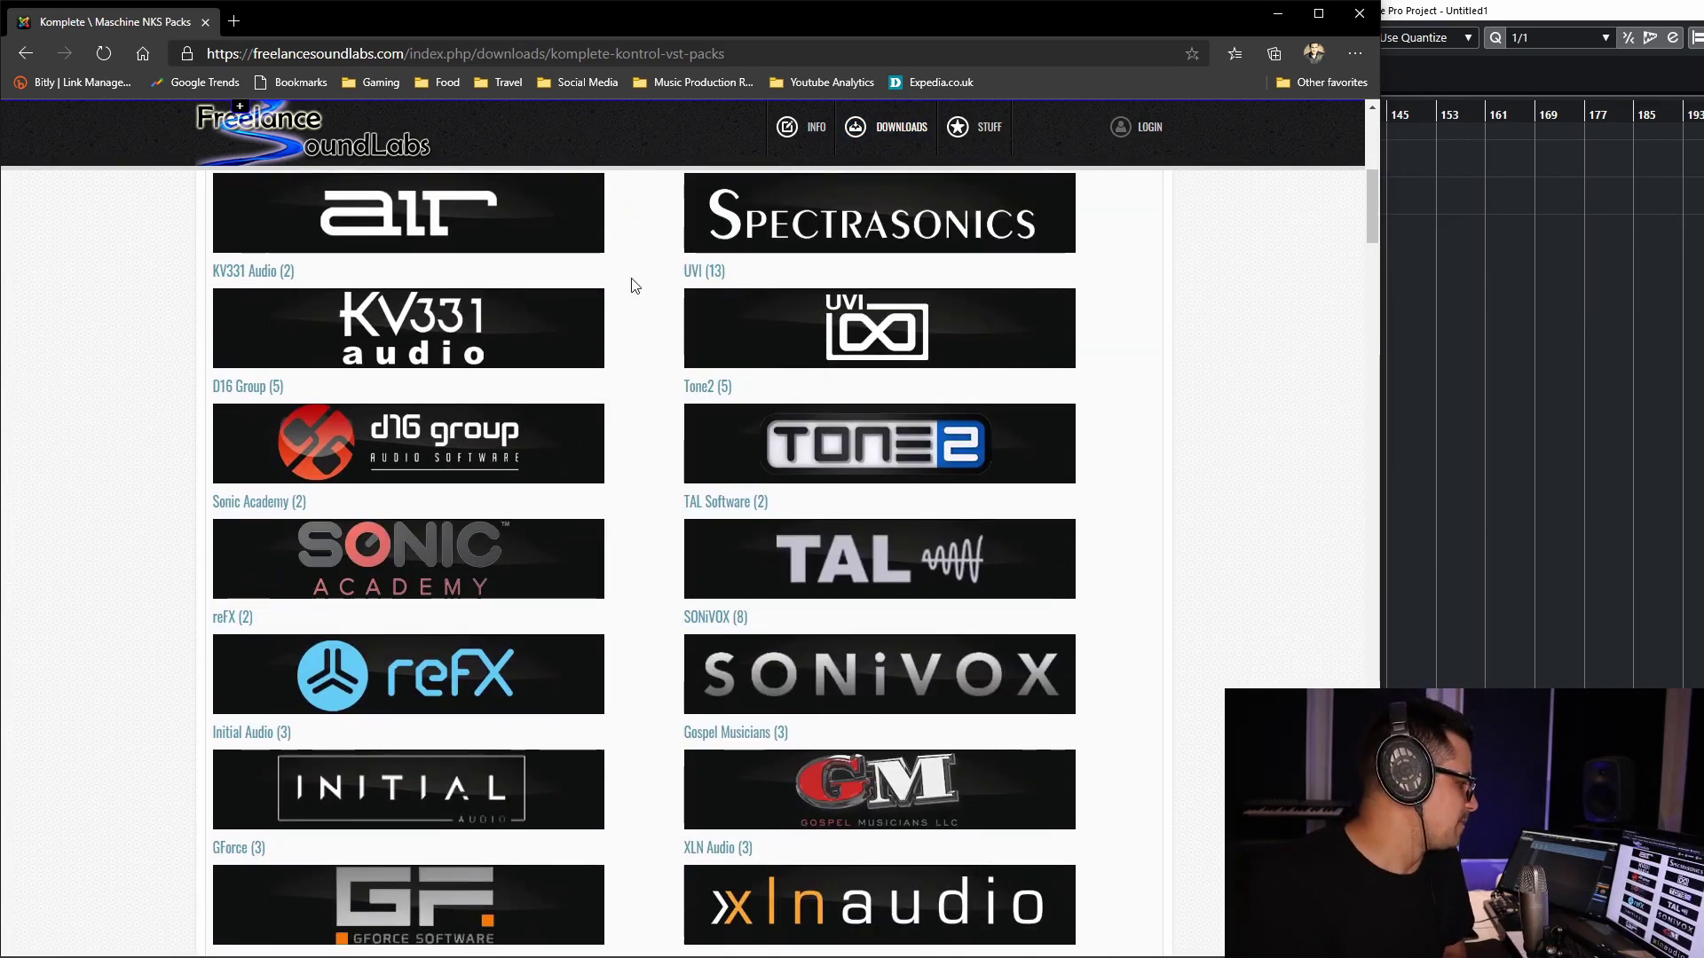
pyautogui.scroll(2, 848, 274)
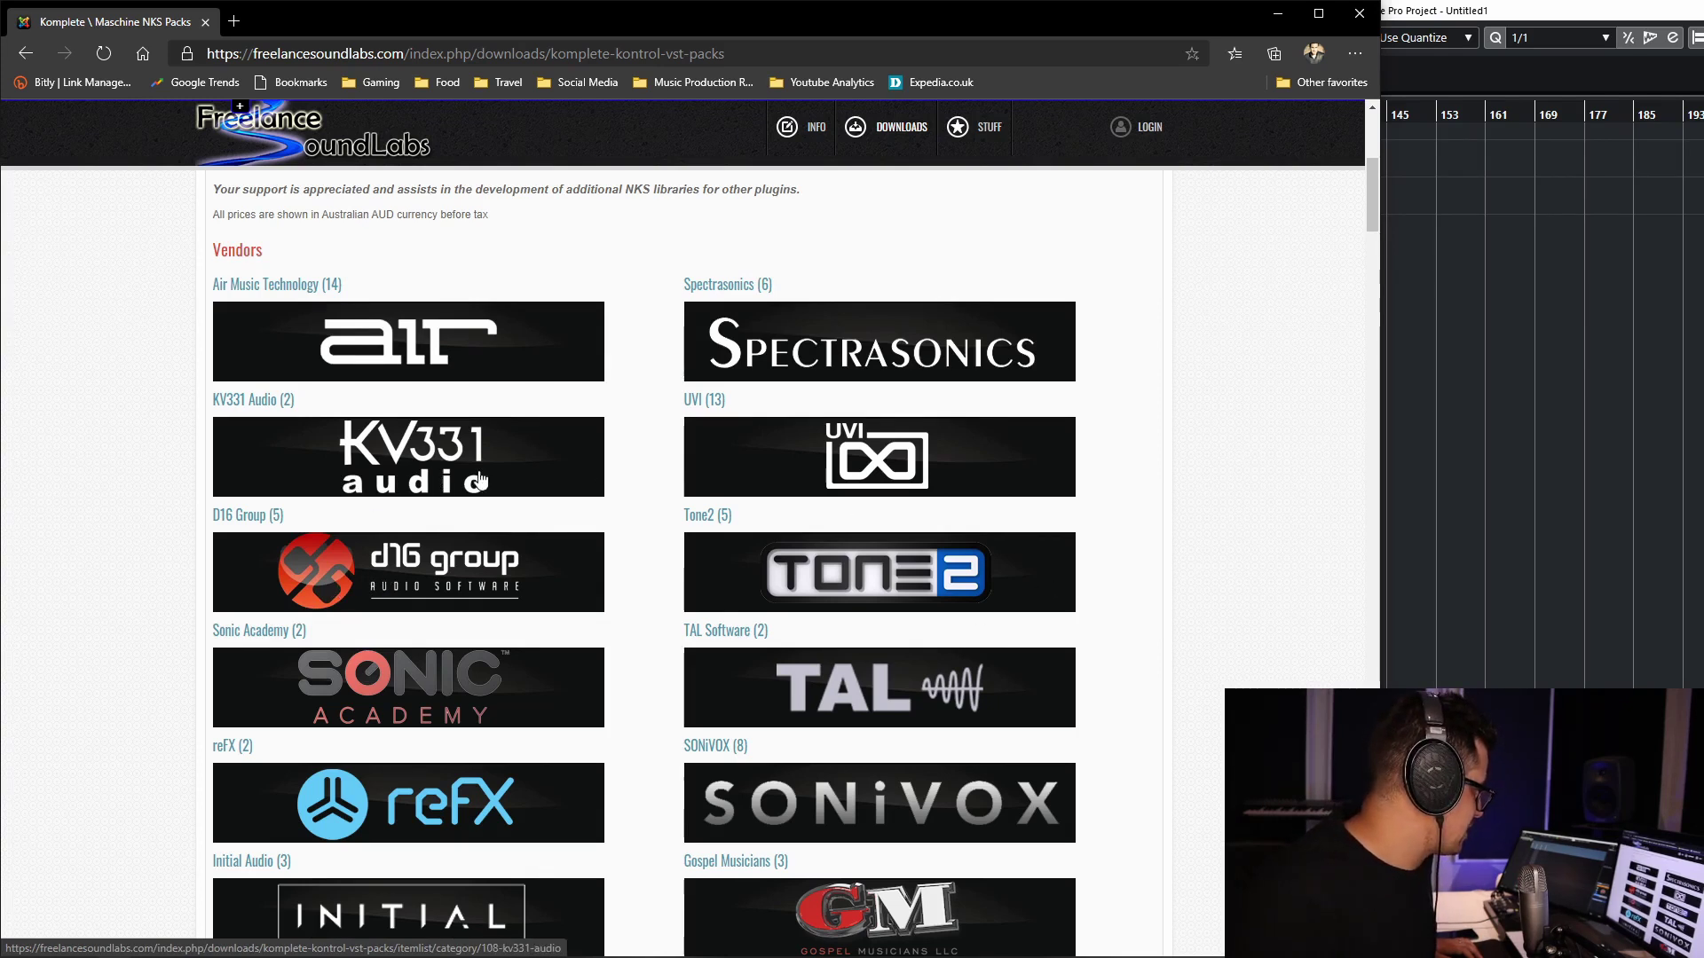
pyautogui.scroll(-1, 754, 408)
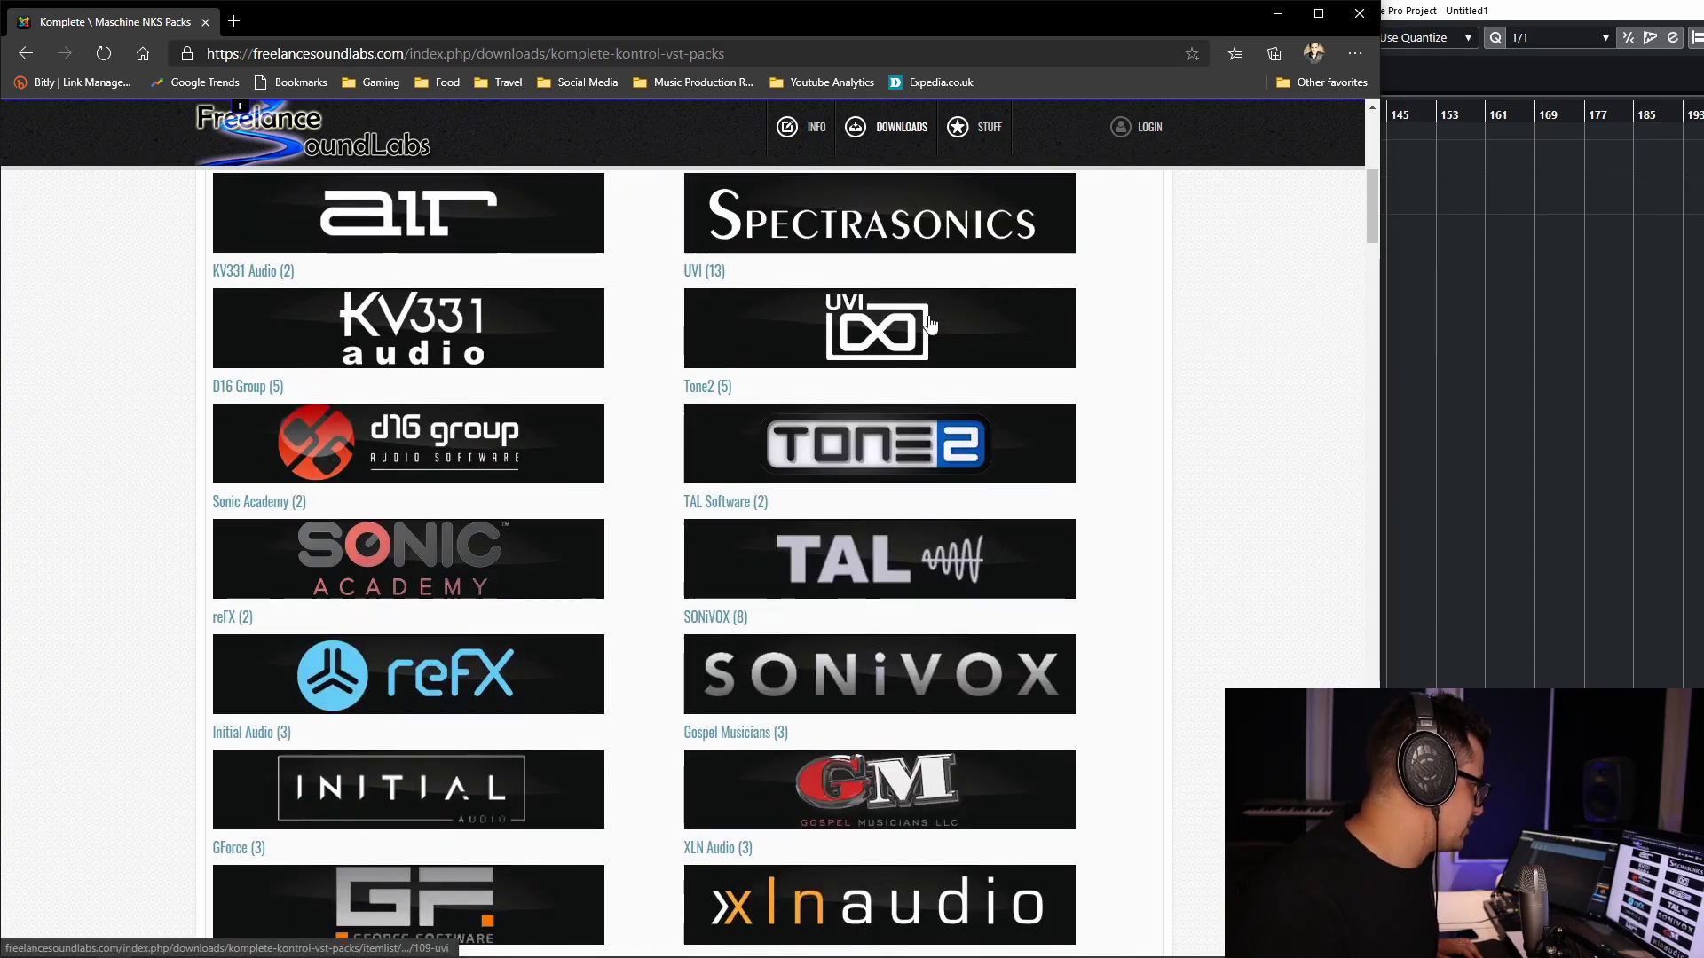
pyautogui.scroll(-3, 949, 337)
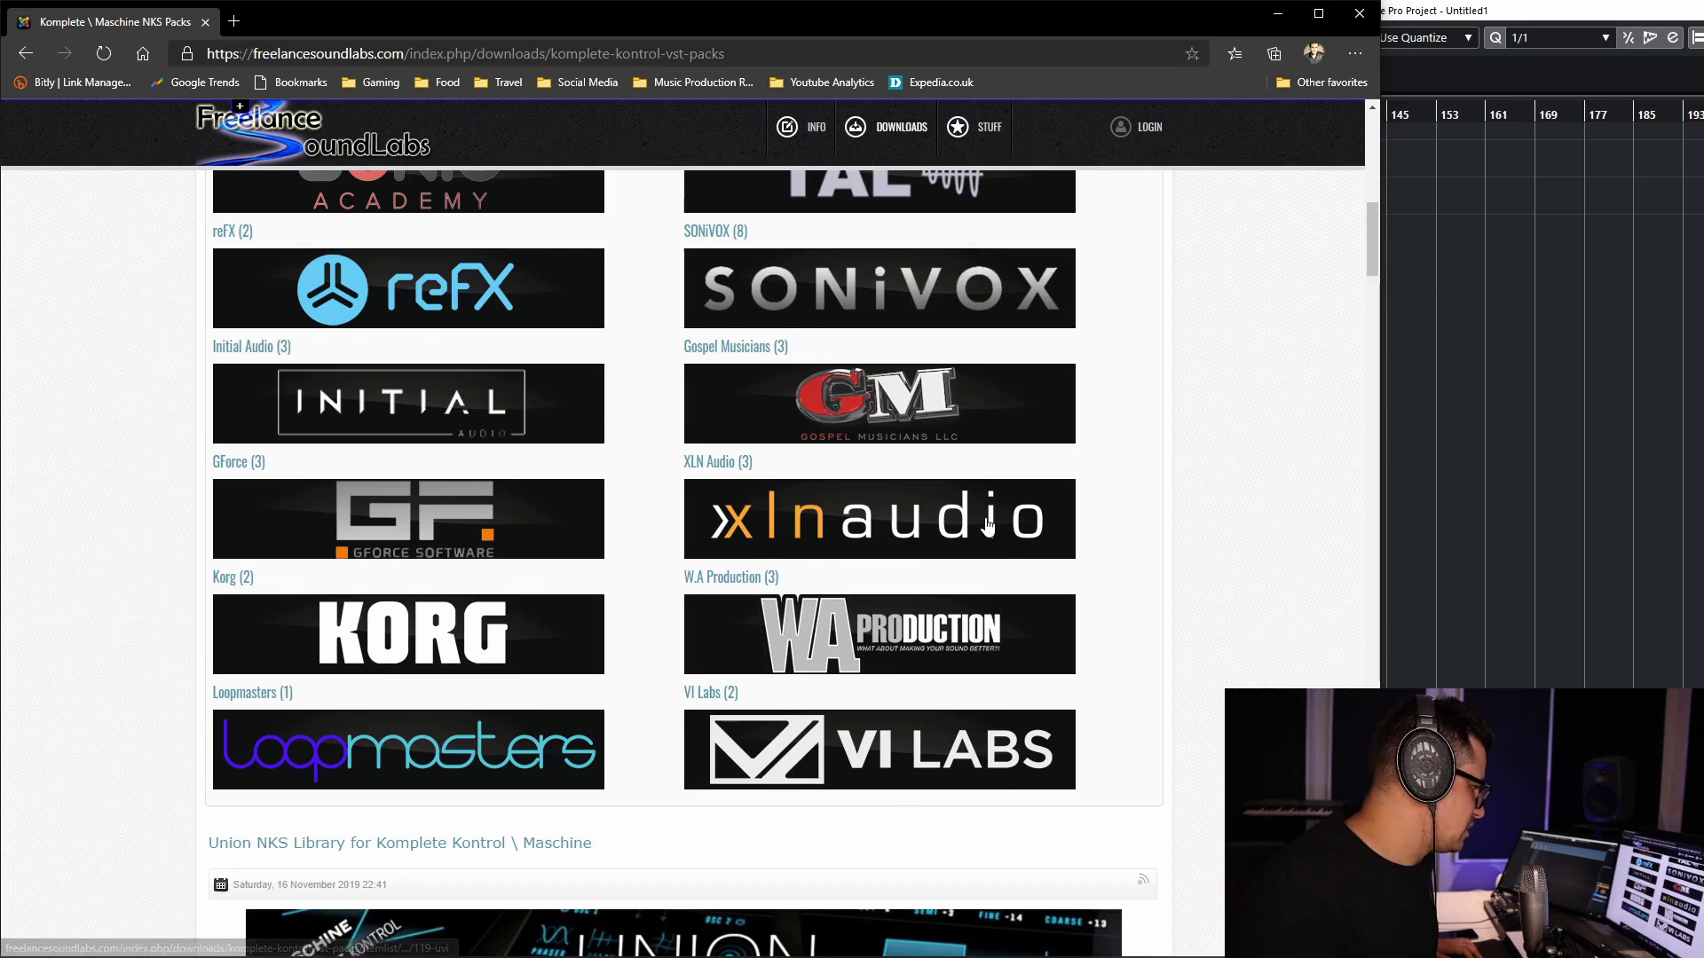
pyautogui.scroll(1, 922, 542)
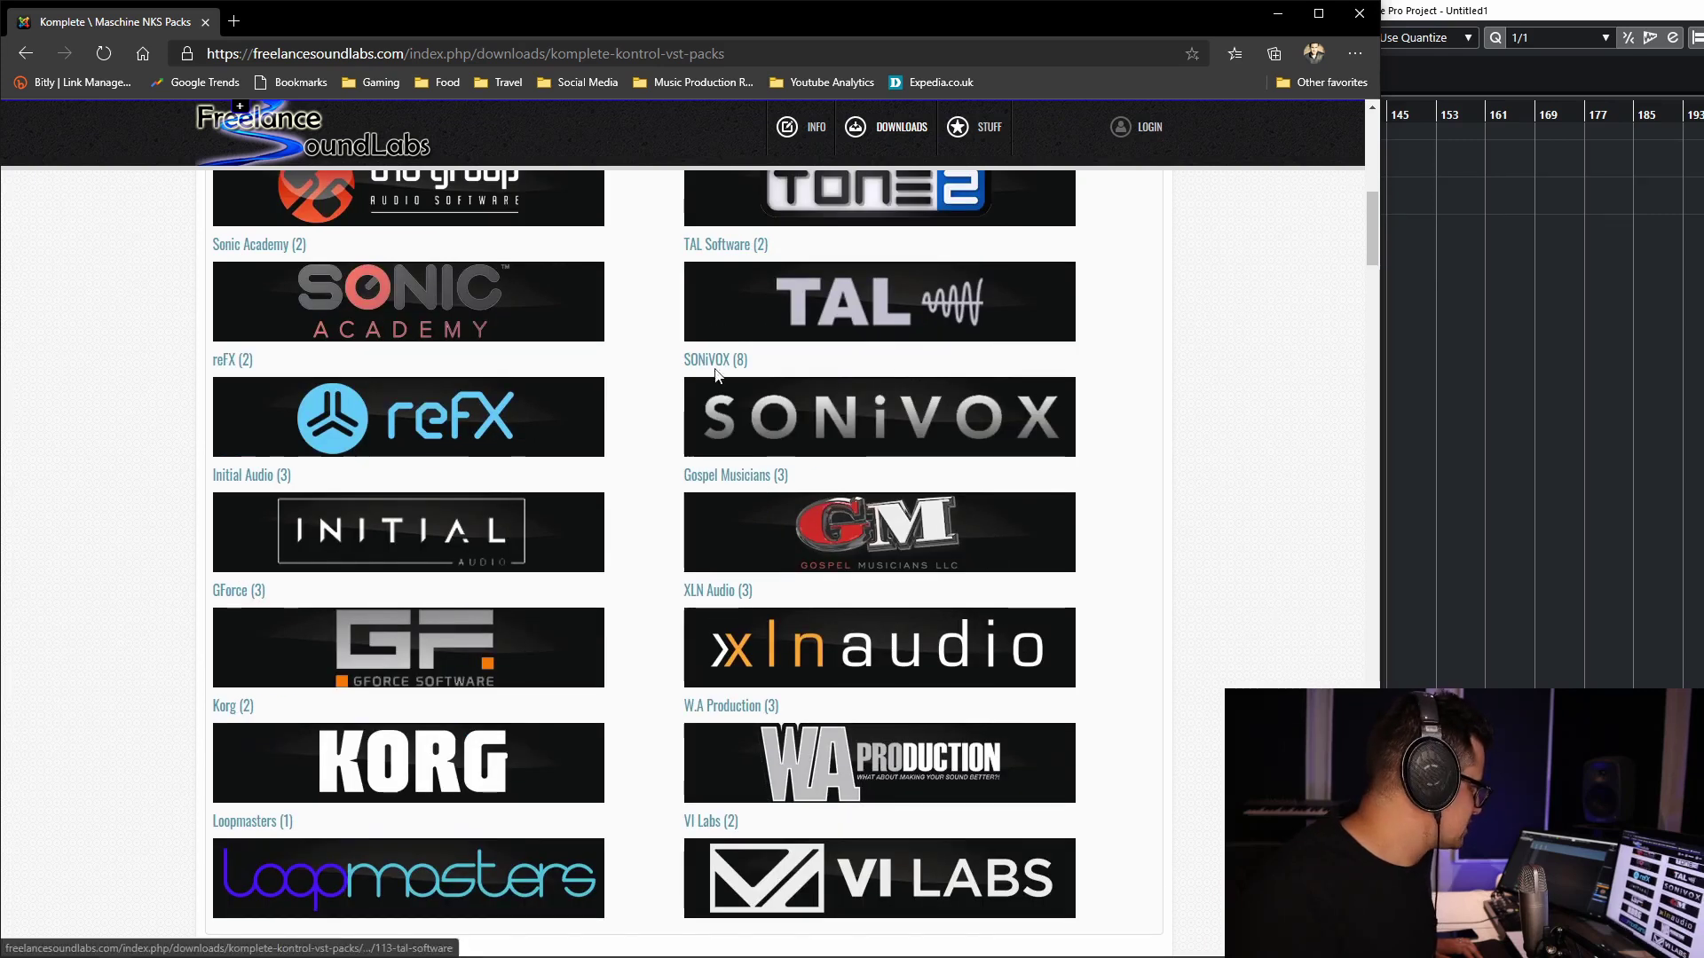
pyautogui.scroll(-1, 1006, 462)
pyautogui.scroll(-1, 1153, 688)
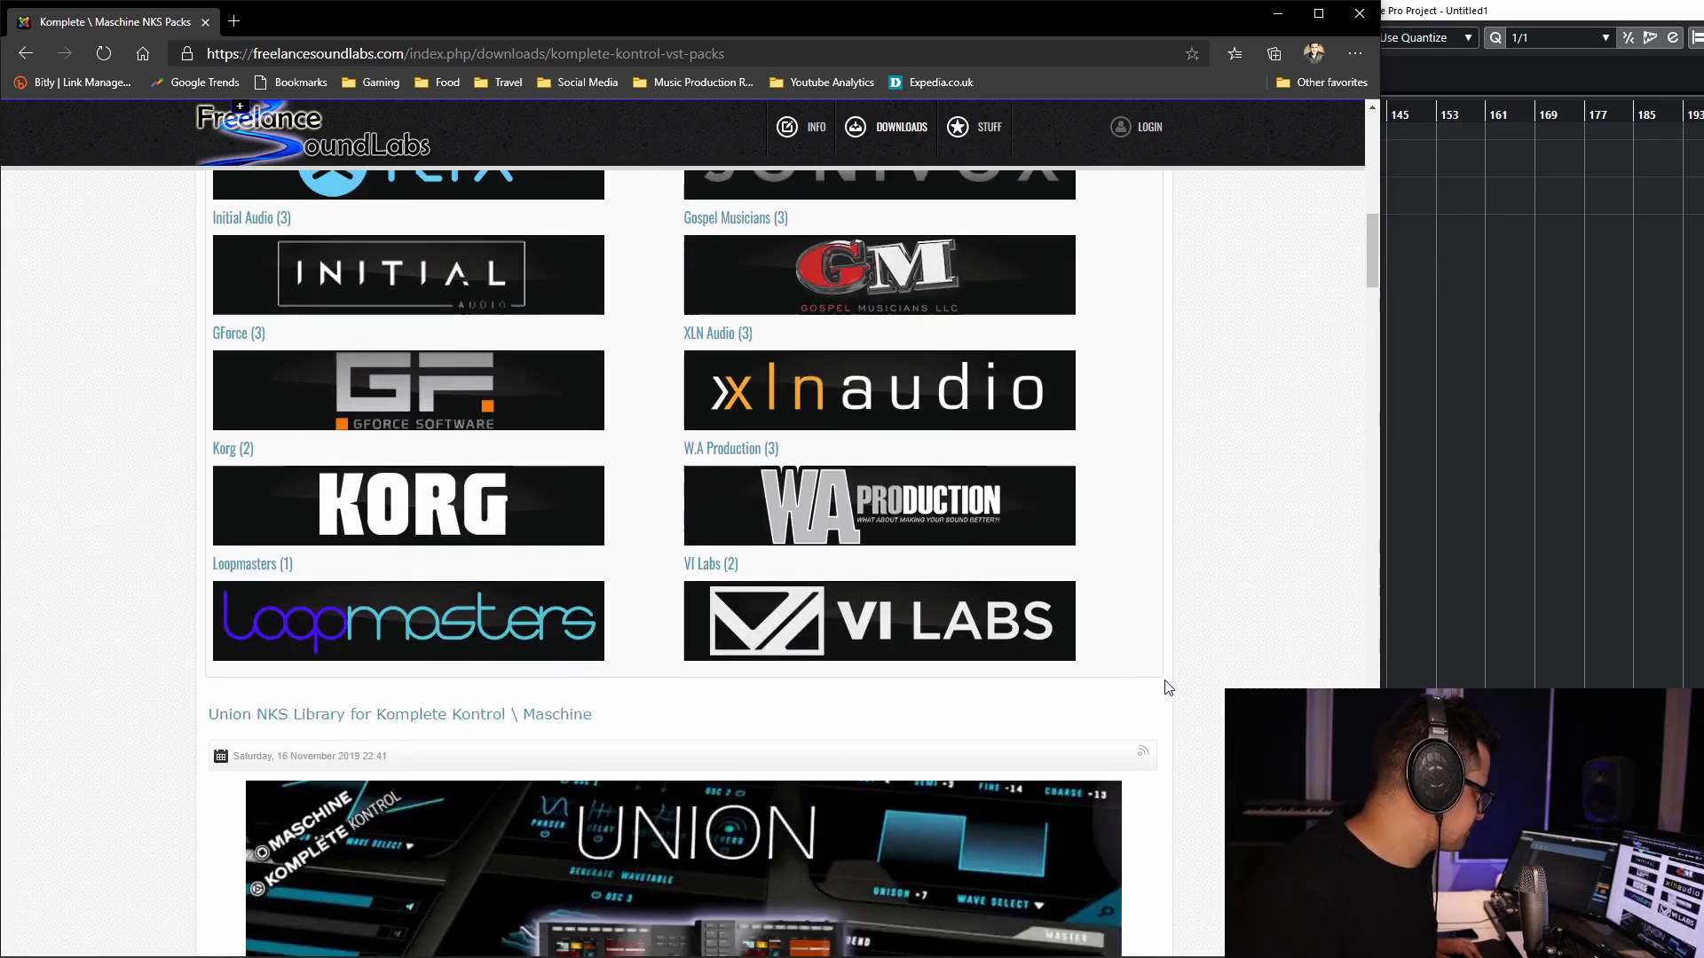
pyautogui.scroll(-7, 1167, 688)
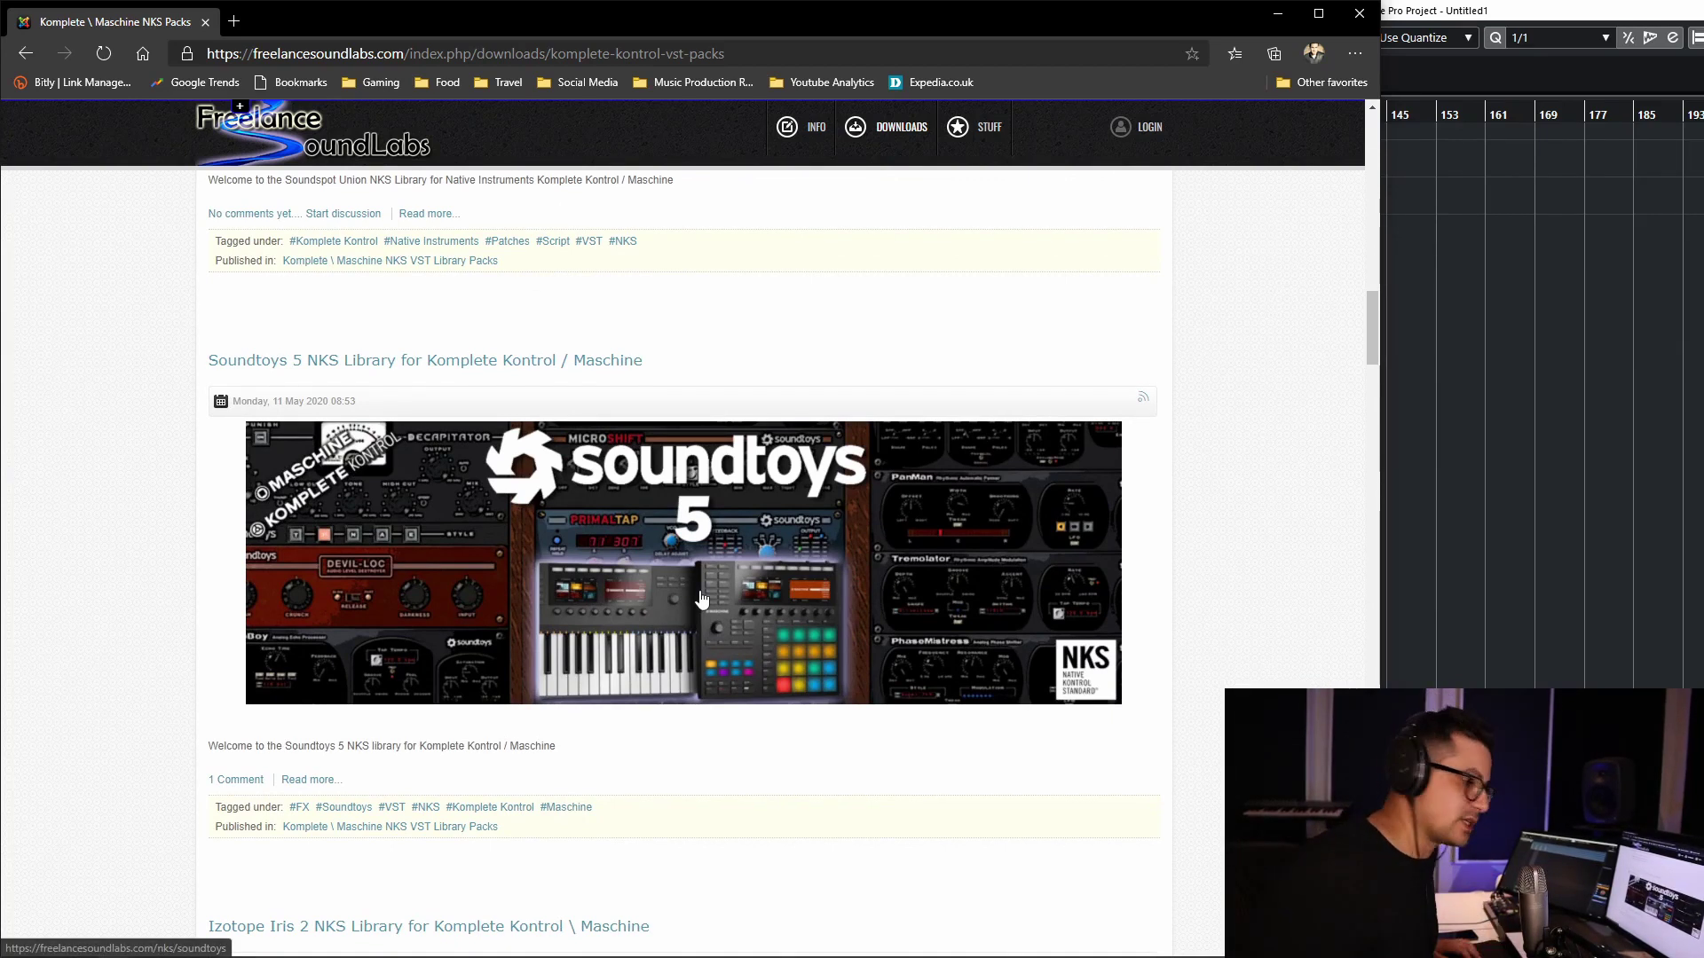
pyautogui.scroll(-10, 697, 621)
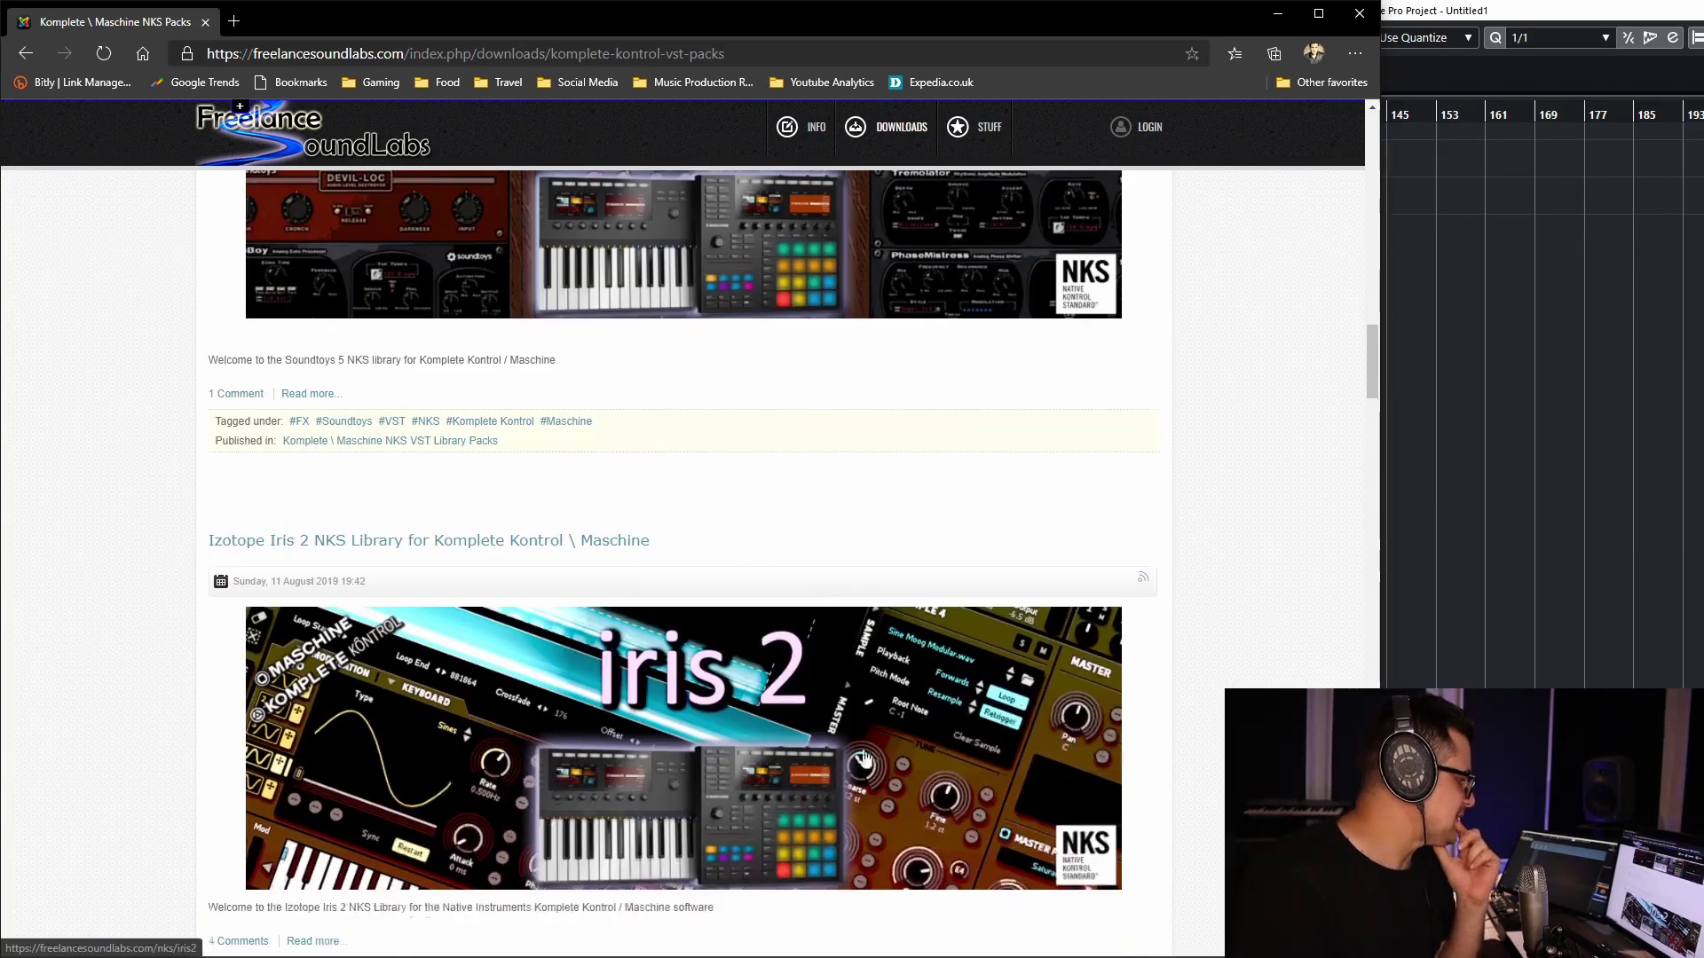
pyautogui.scroll(-9, 791, 619)
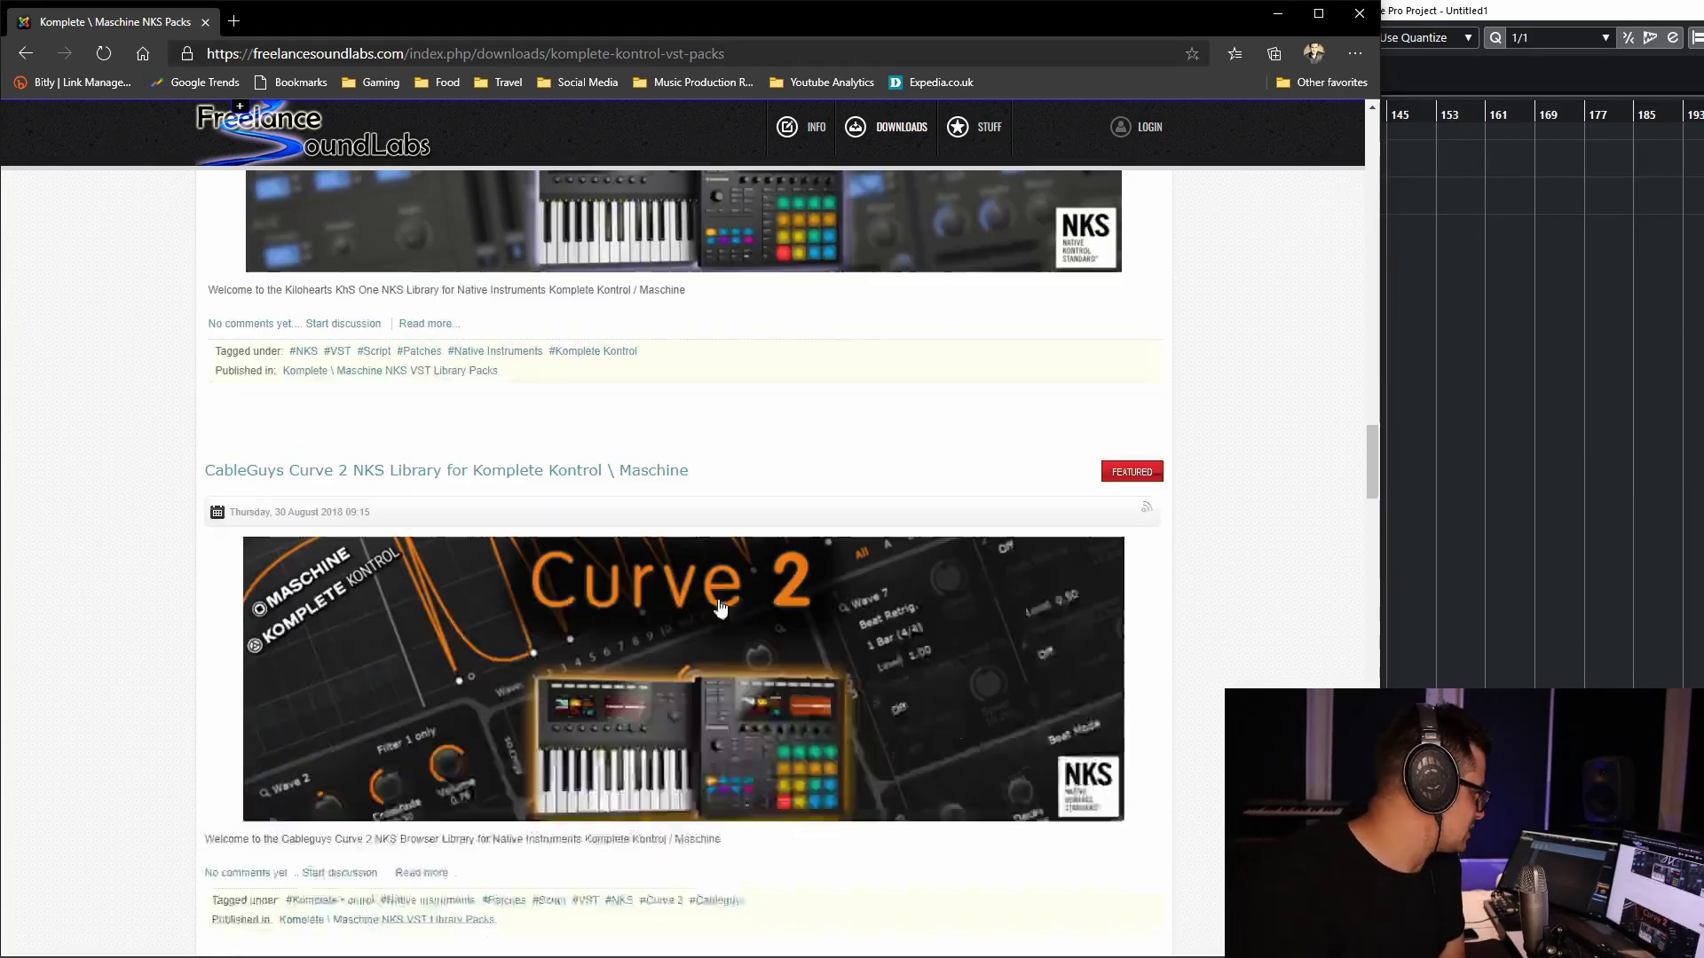
pyautogui.scroll(7, 835, 591)
pyautogui.scroll(-14, 897, 593)
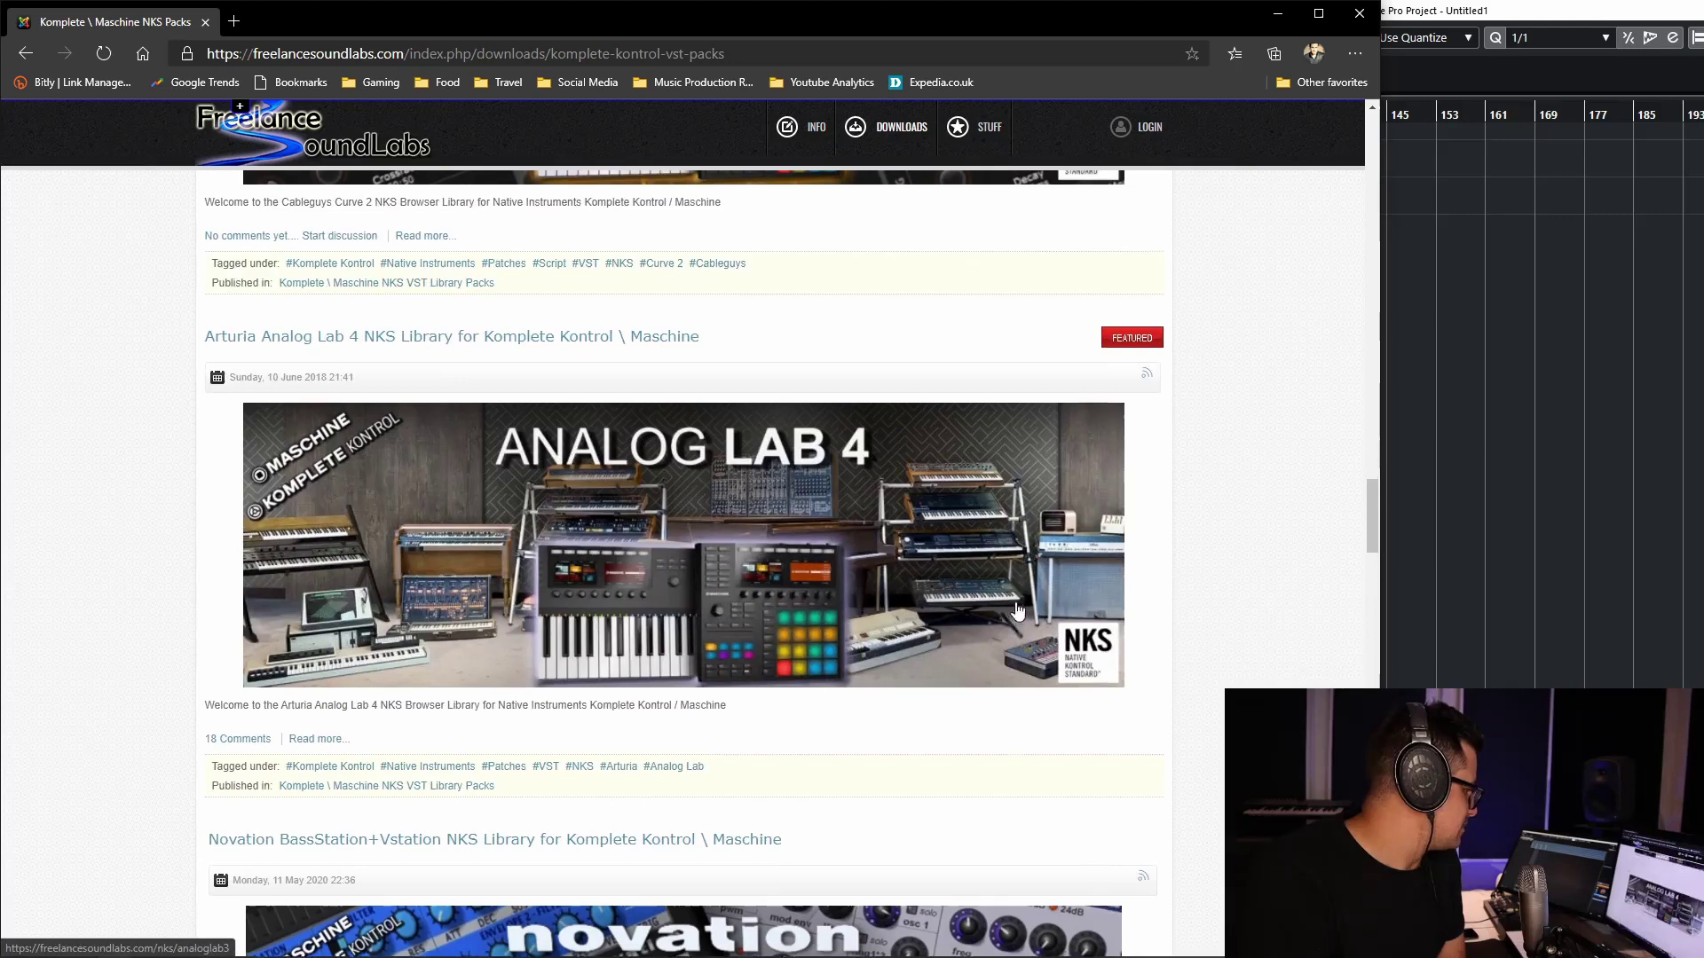
pyautogui.scroll(-10, 914, 568)
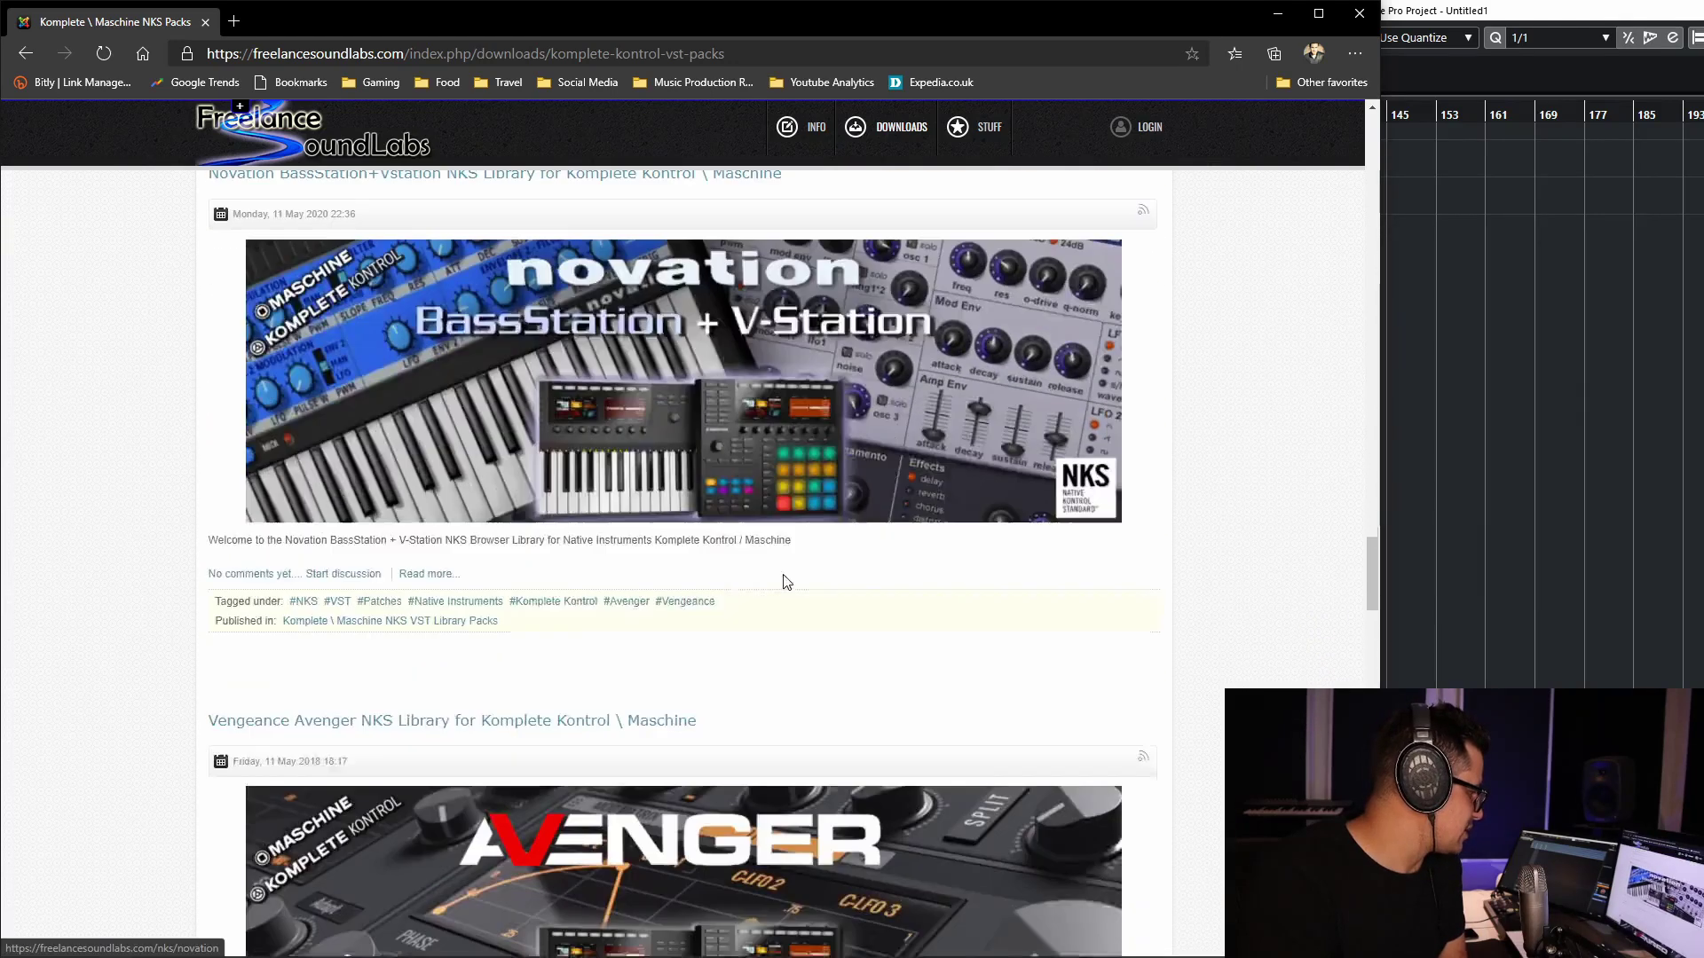
pyautogui.scroll(-6, 785, 583)
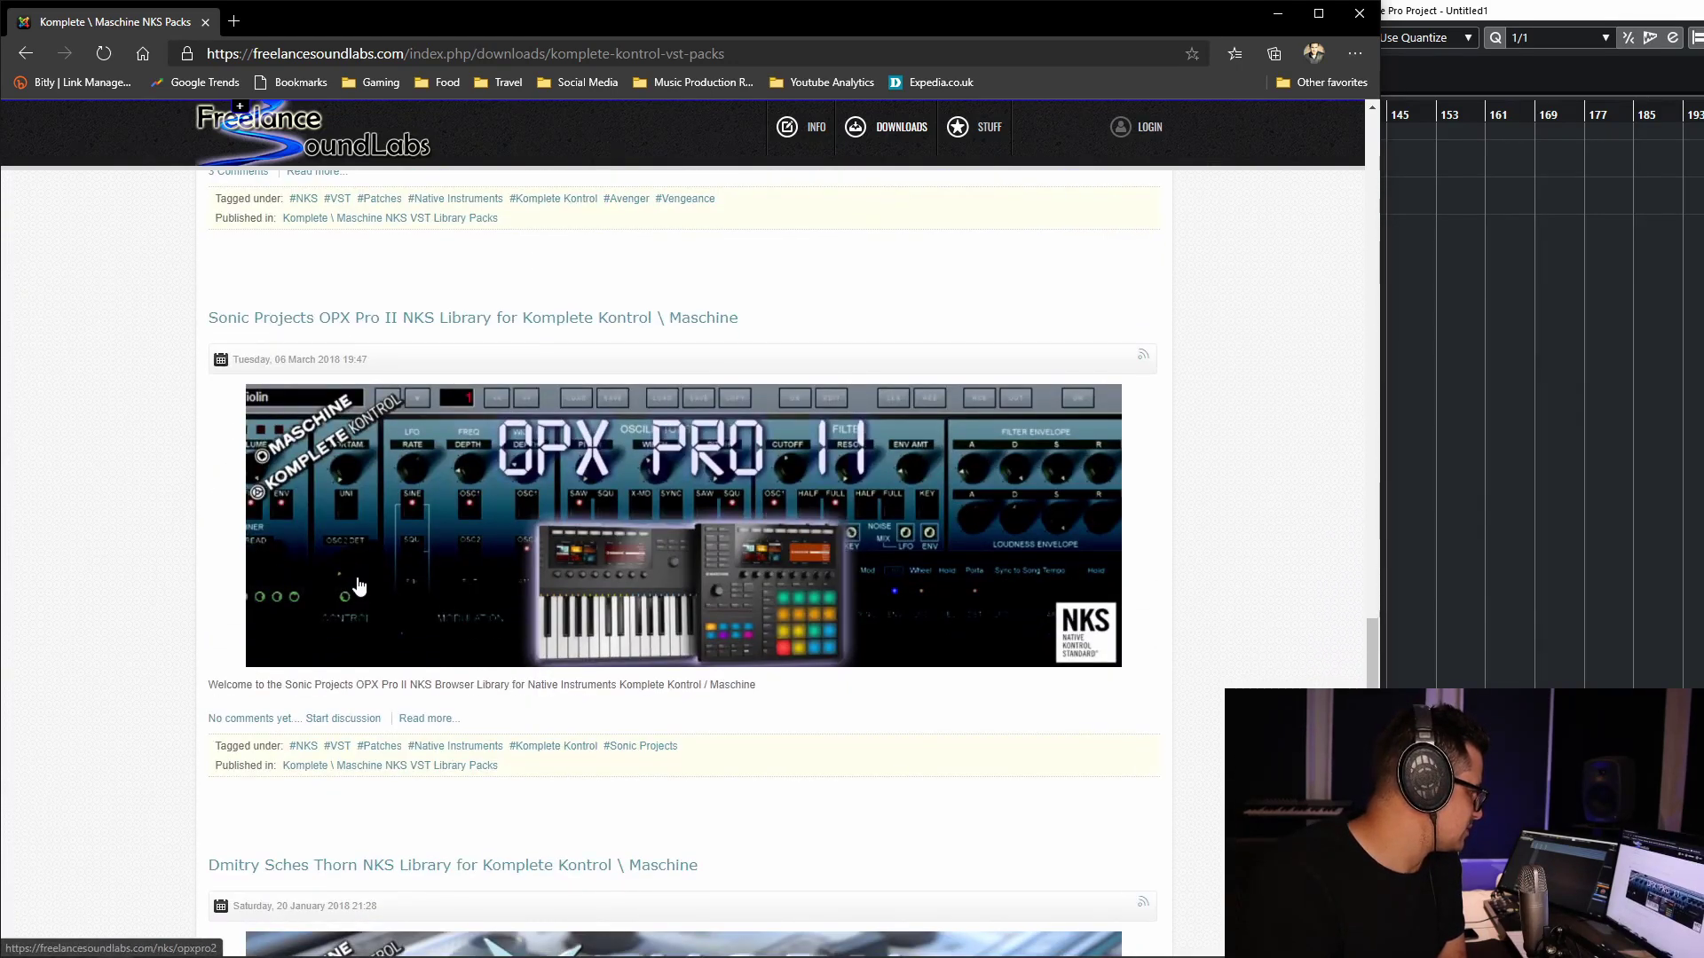
pyautogui.scroll(-10, 358, 585)
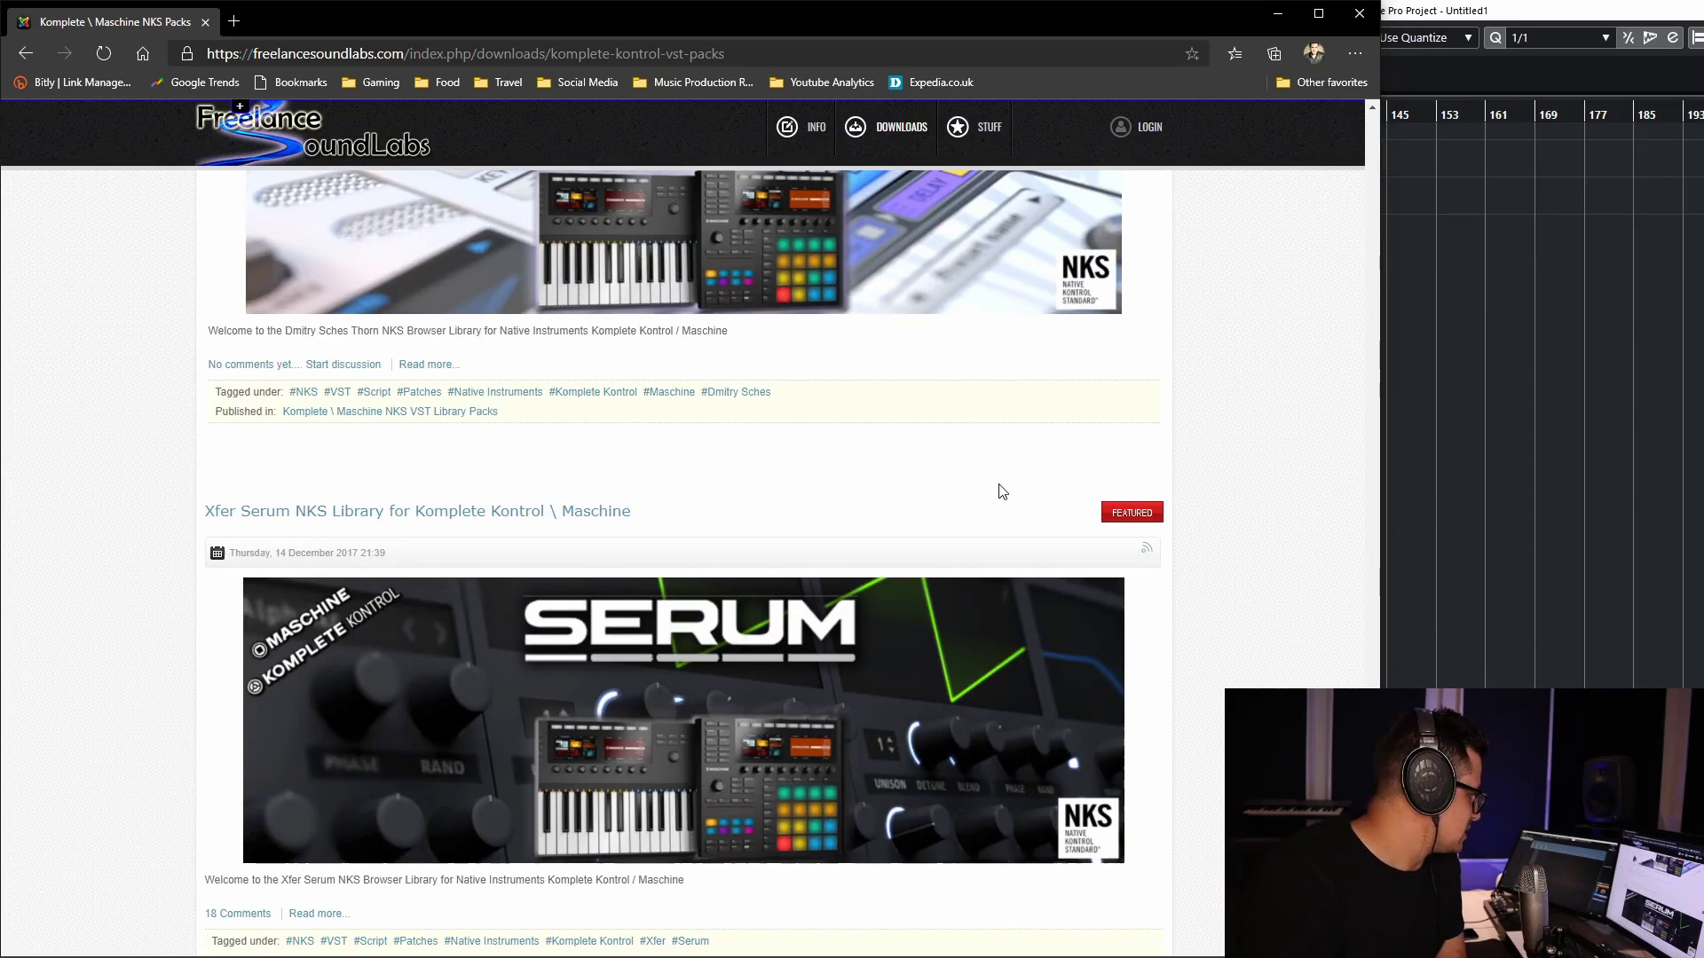
# Go back up and open the UVI vendor page listing its NKS libraries
pyautogui.scroll(20, 1002, 492)
pyautogui.scroll(-8, 997, 616)
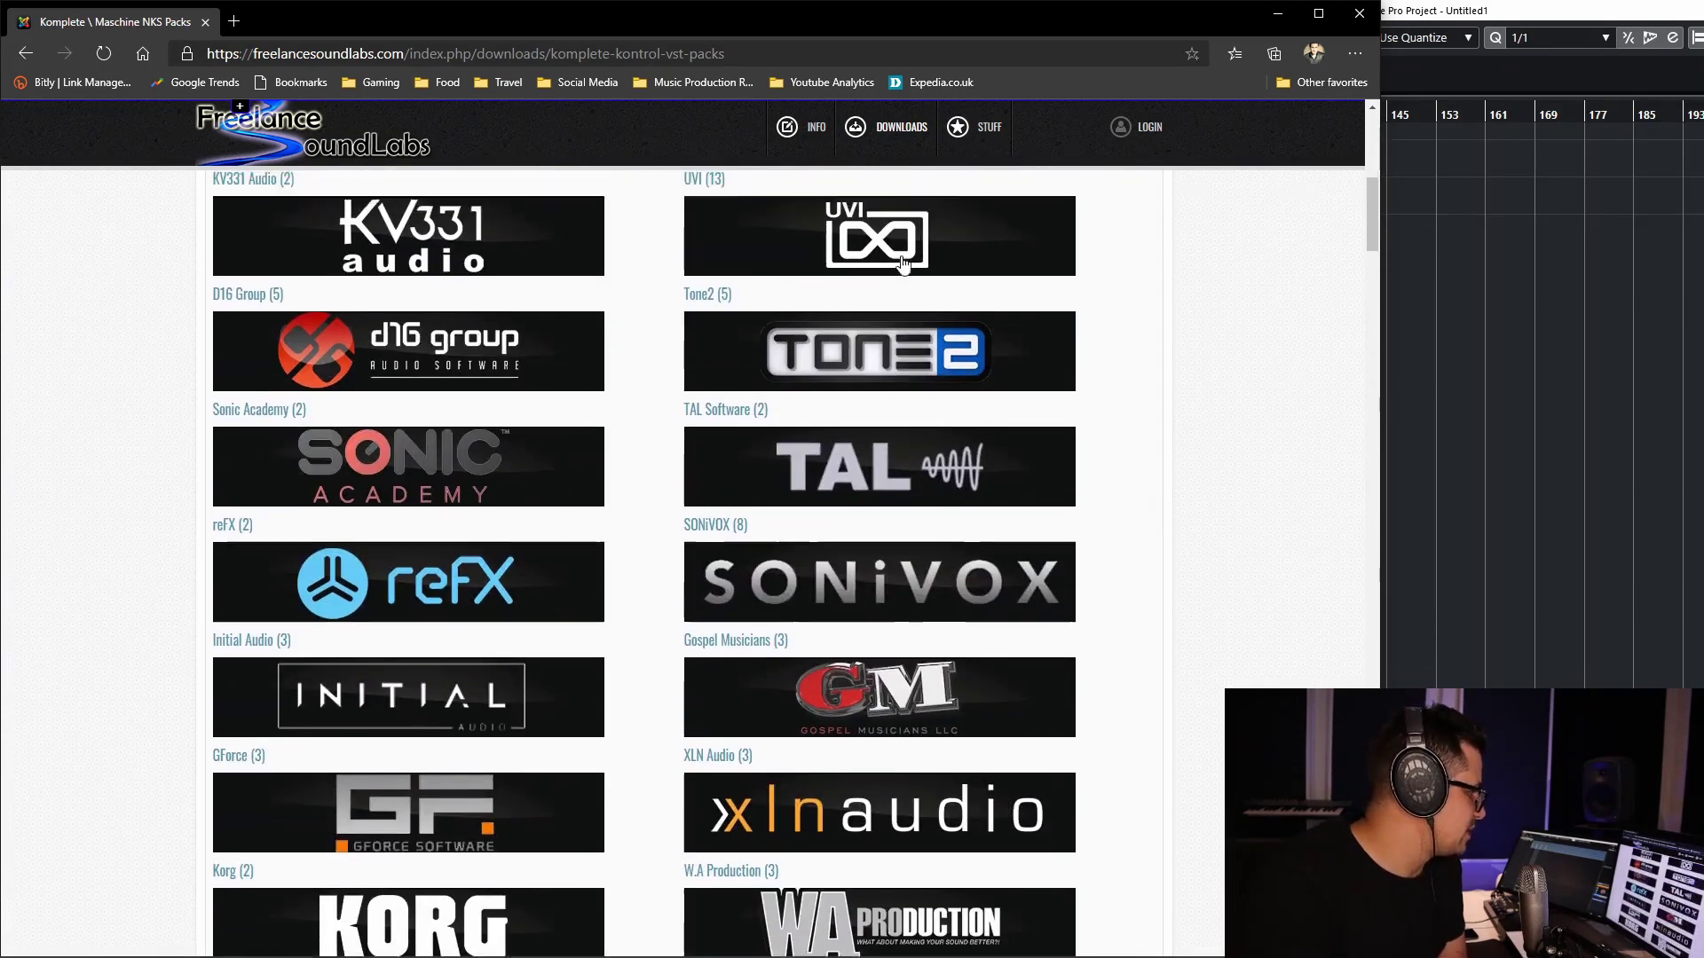
pyautogui.scroll(1, 857, 497)
pyautogui.click(870, 333)
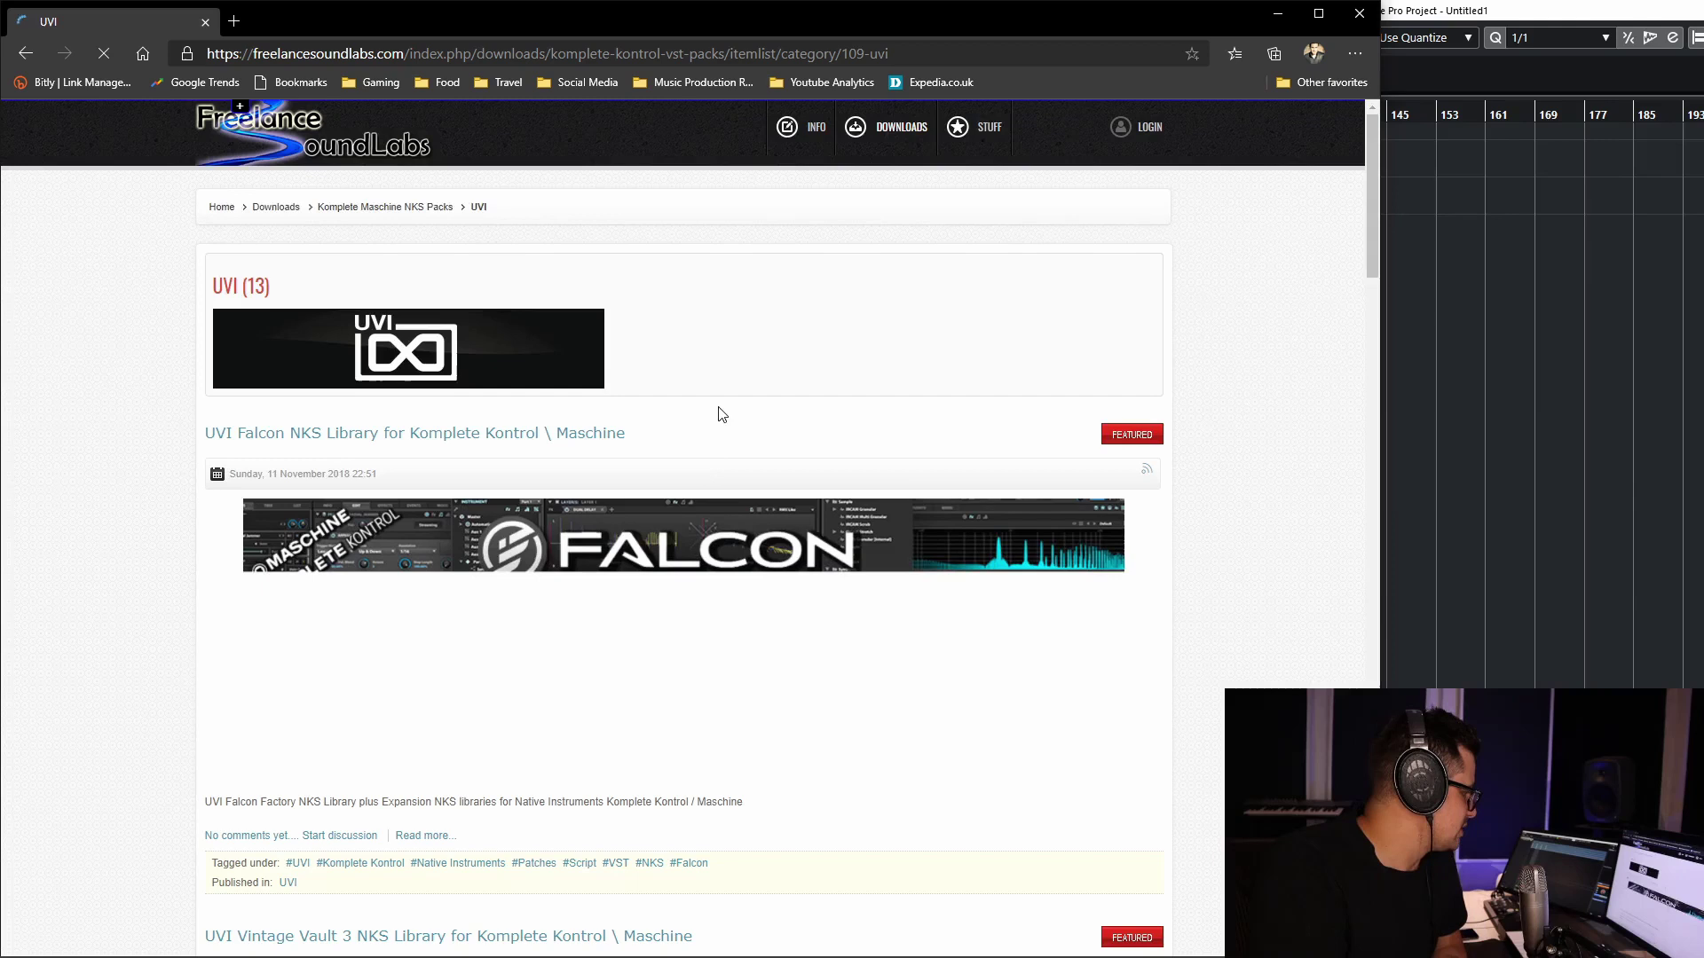
# Scroll past the UVI Falcon entry to the Vintage Vault 3 and Vintage Vault 1 \ 2 libraries
pyautogui.scroll(-2, 717, 413)
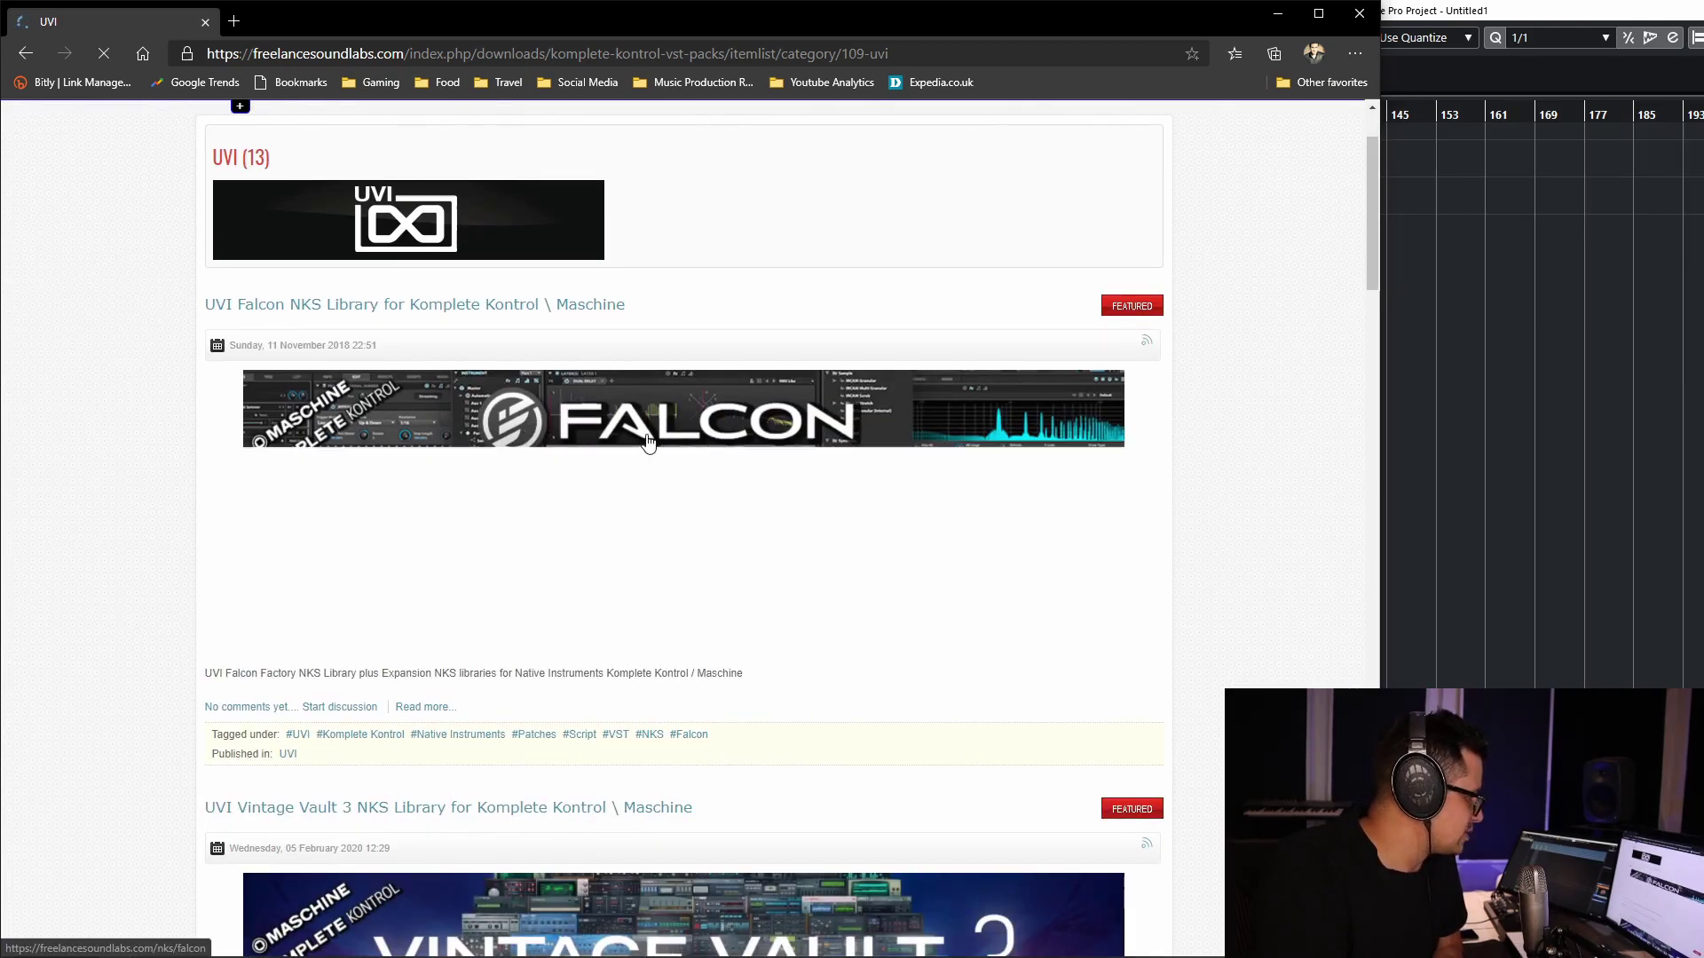
pyautogui.scroll(-4, 648, 441)
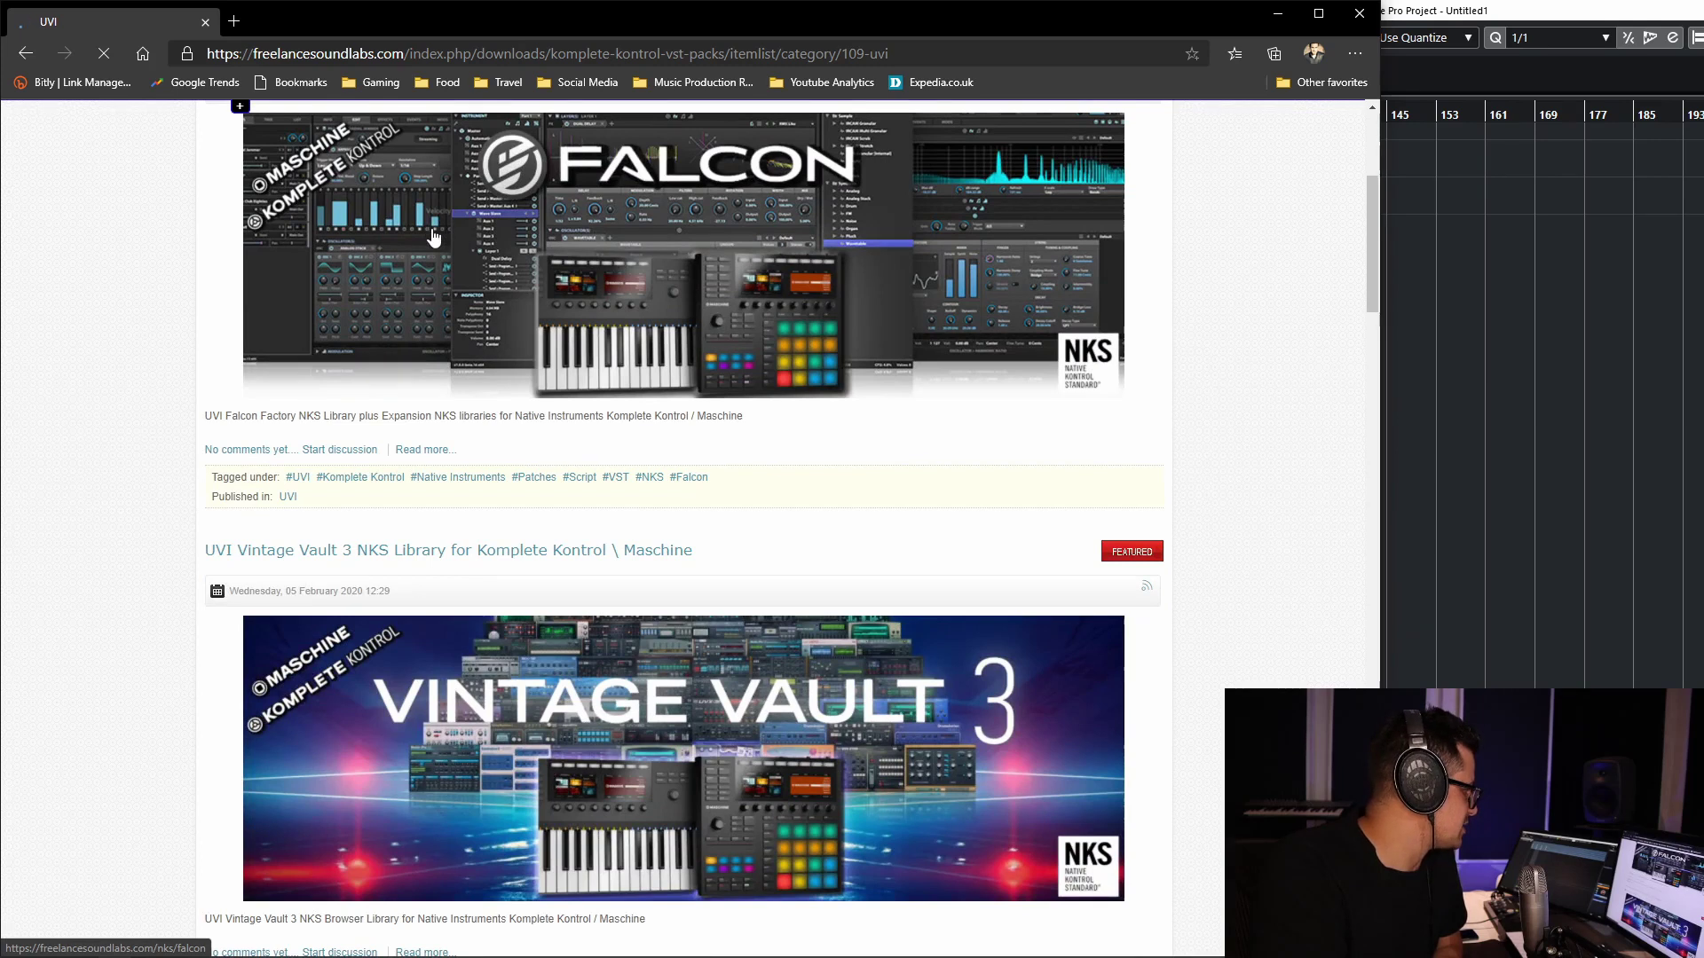
pyautogui.scroll(-3, 696, 494)
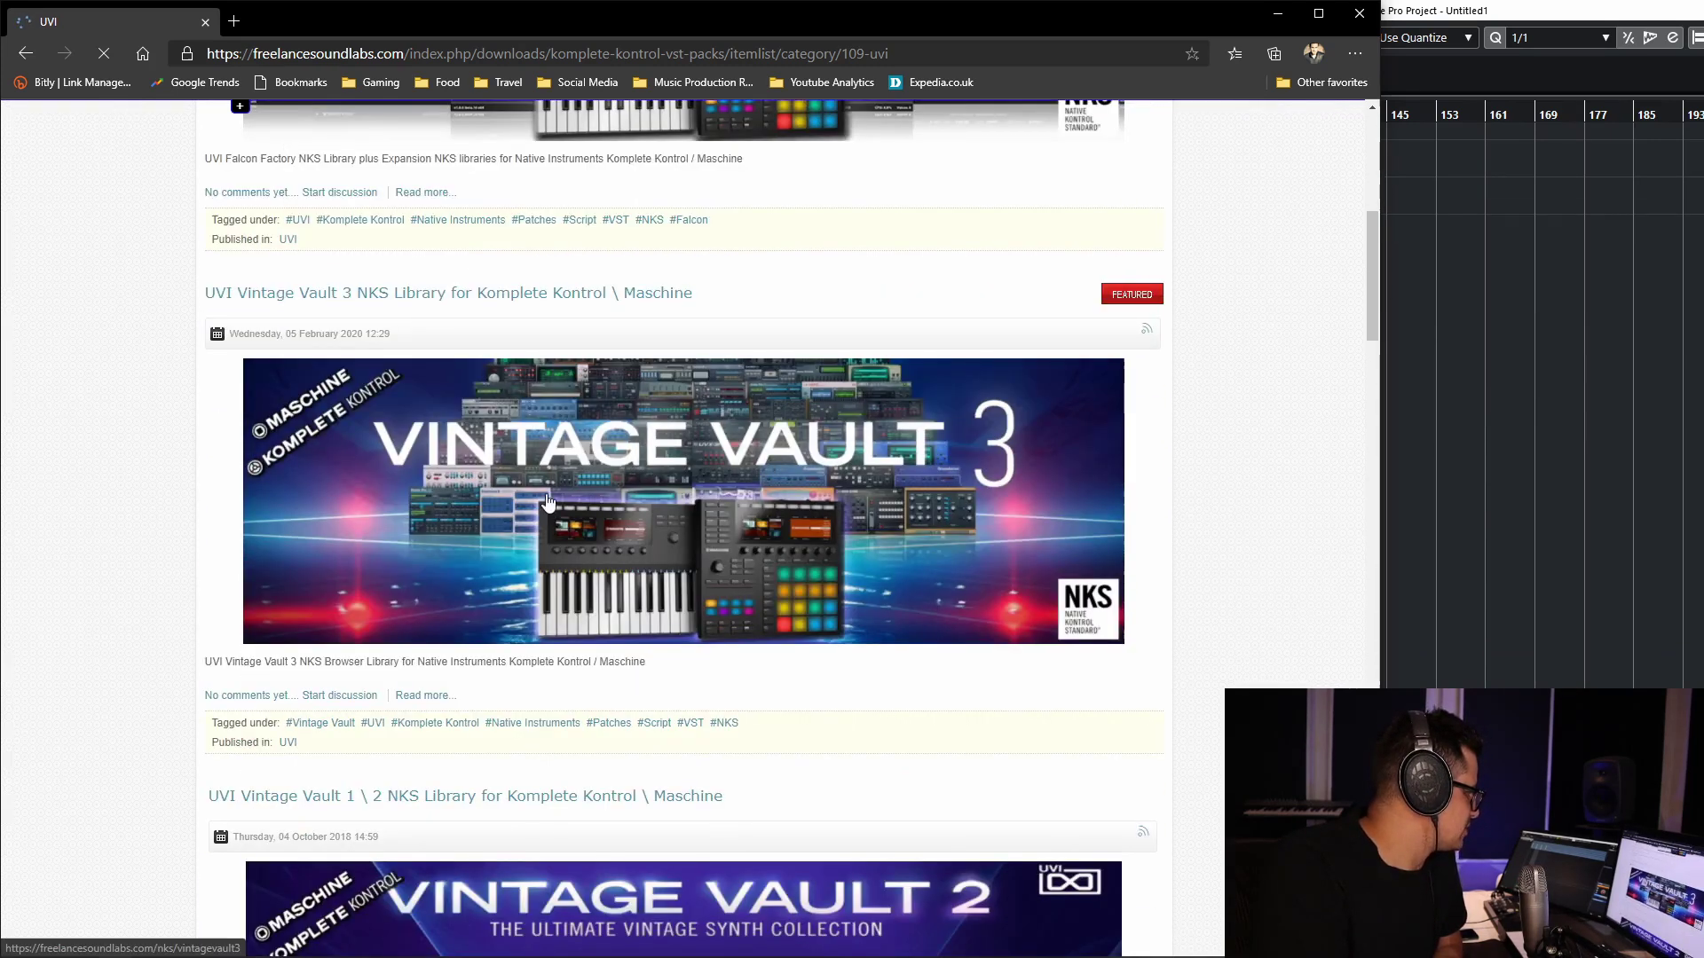
pyautogui.scroll(-2, 670, 506)
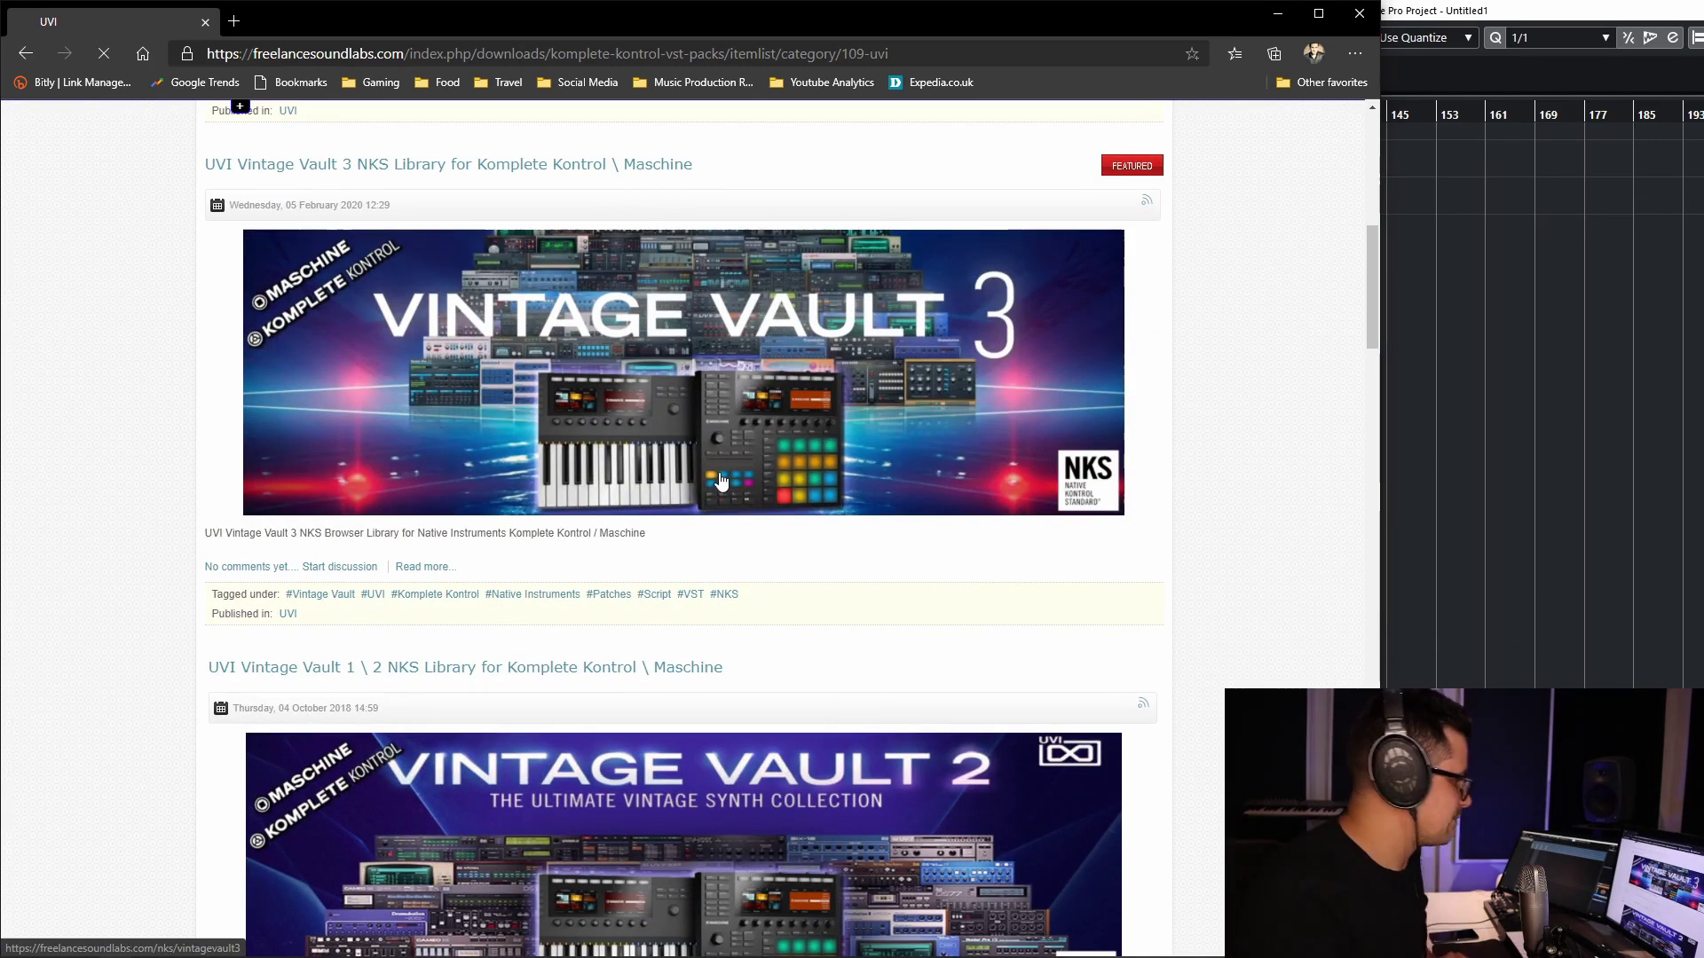
# In Komplete Kontrol's library, show instrument thumbnails and open UV-XXX, loading the So Calm 1 pad
pyautogui.click(1452, 374)
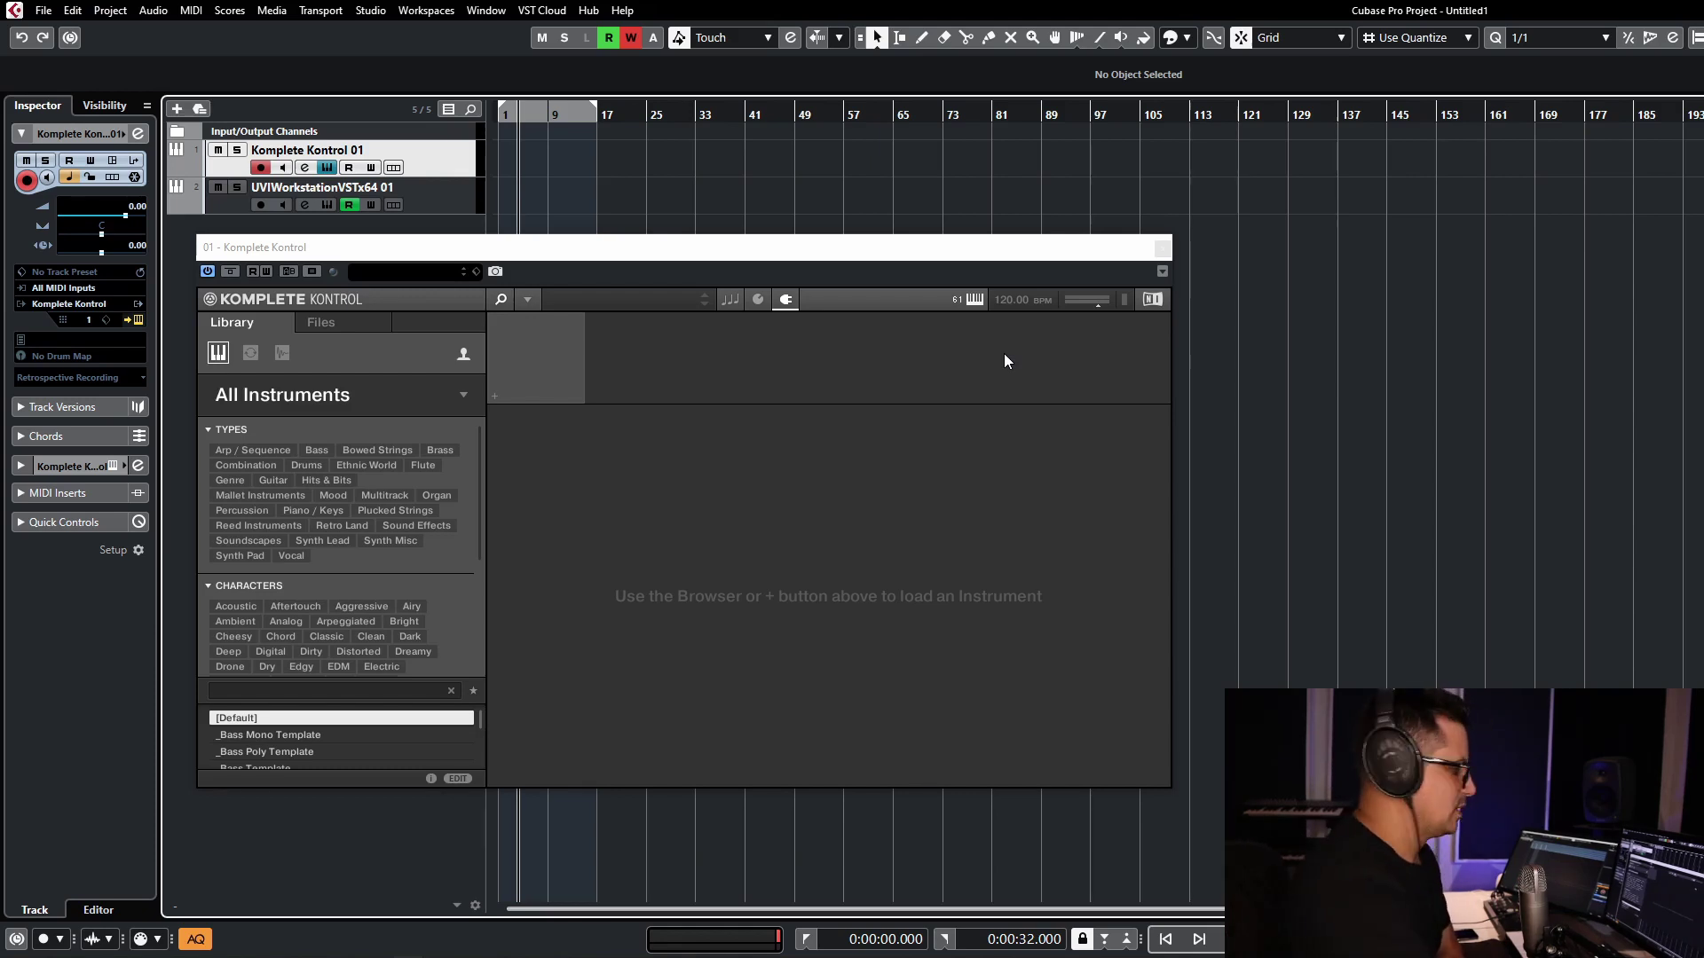
pyautogui.click(462, 360)
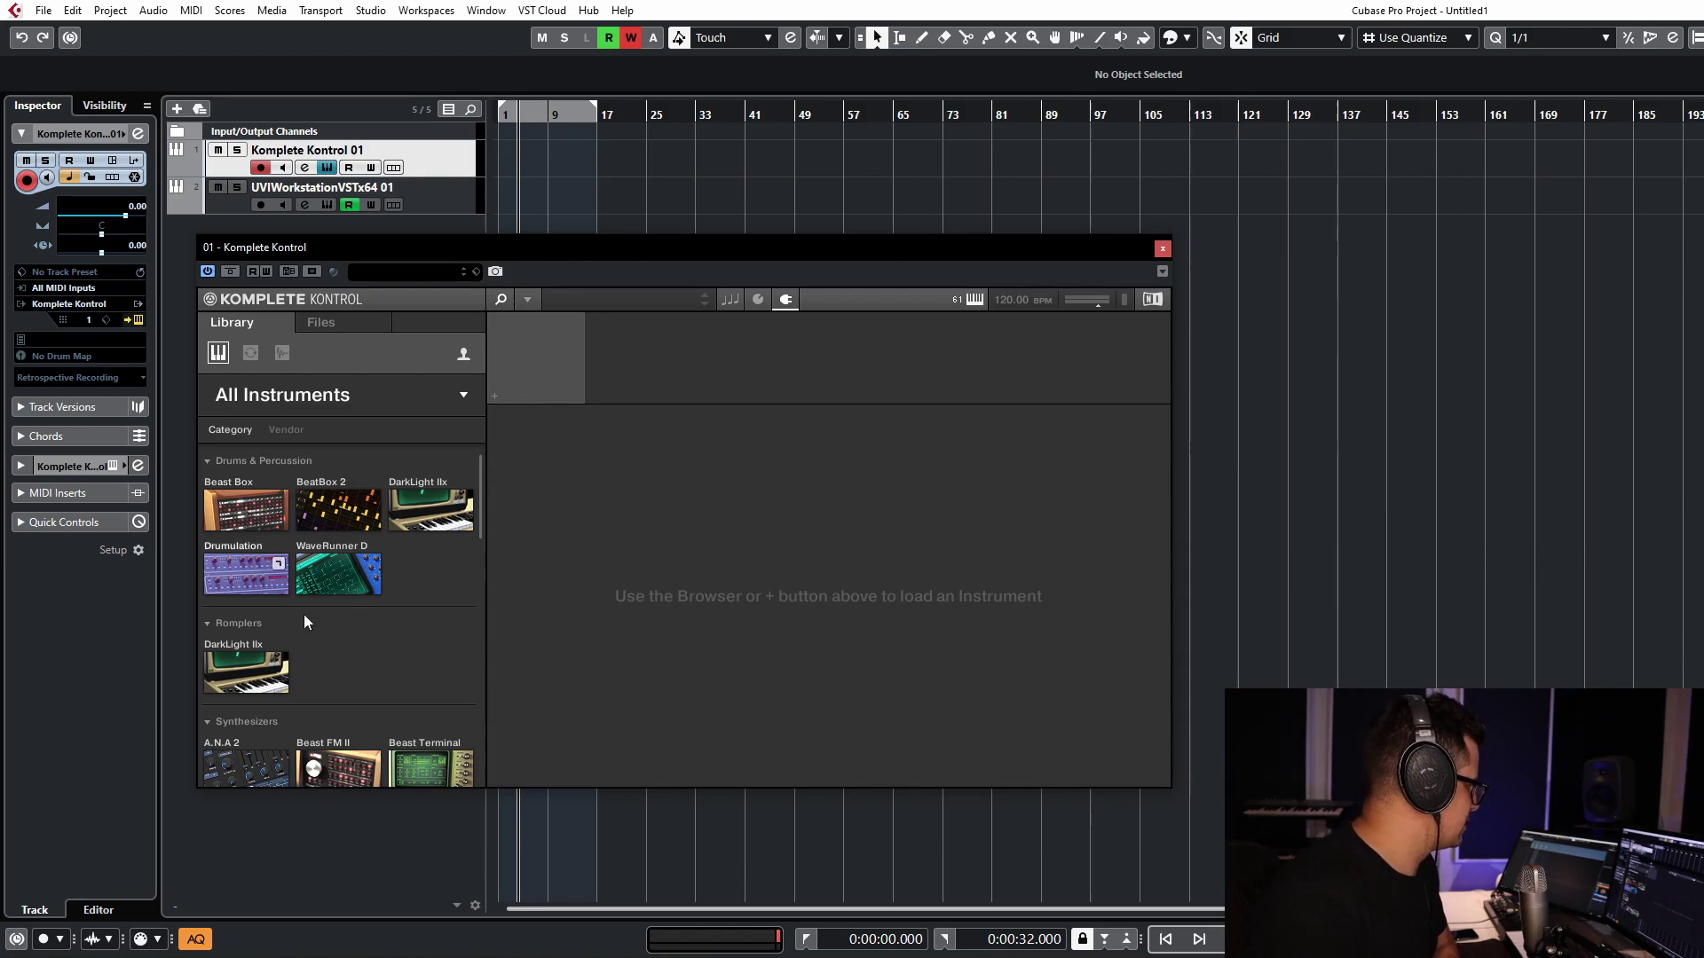
pyautogui.scroll(-1, 333, 582)
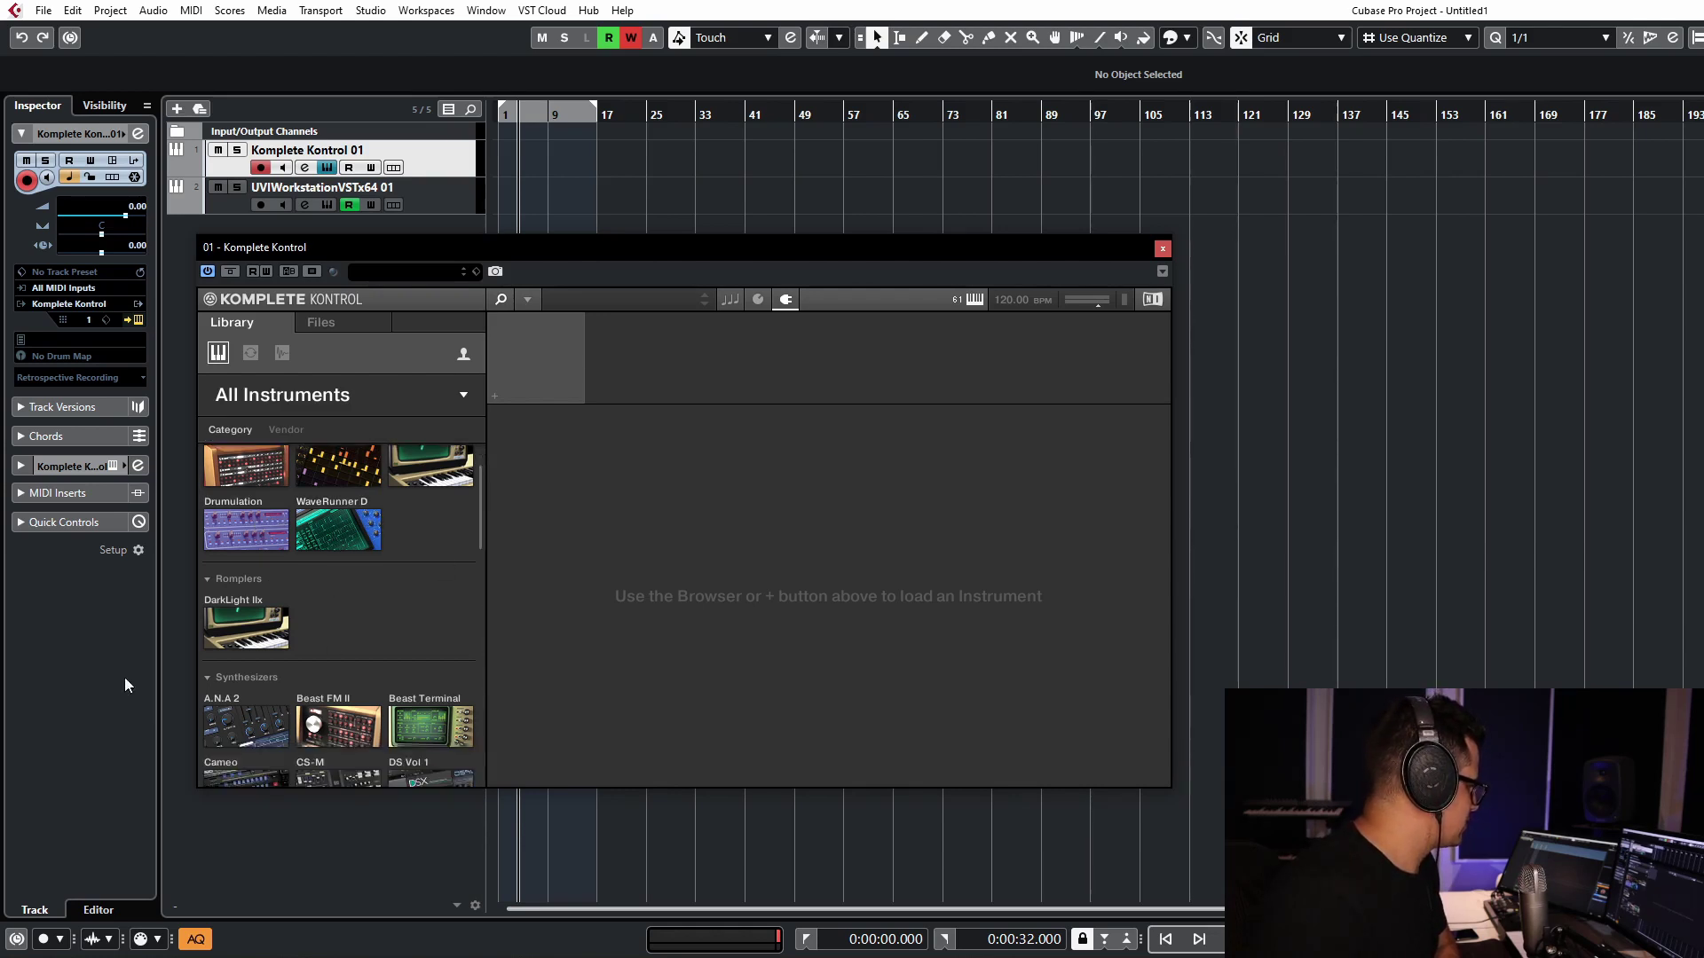
pyautogui.scroll(-1, 280, 656)
pyautogui.scroll(-1, 355, 604)
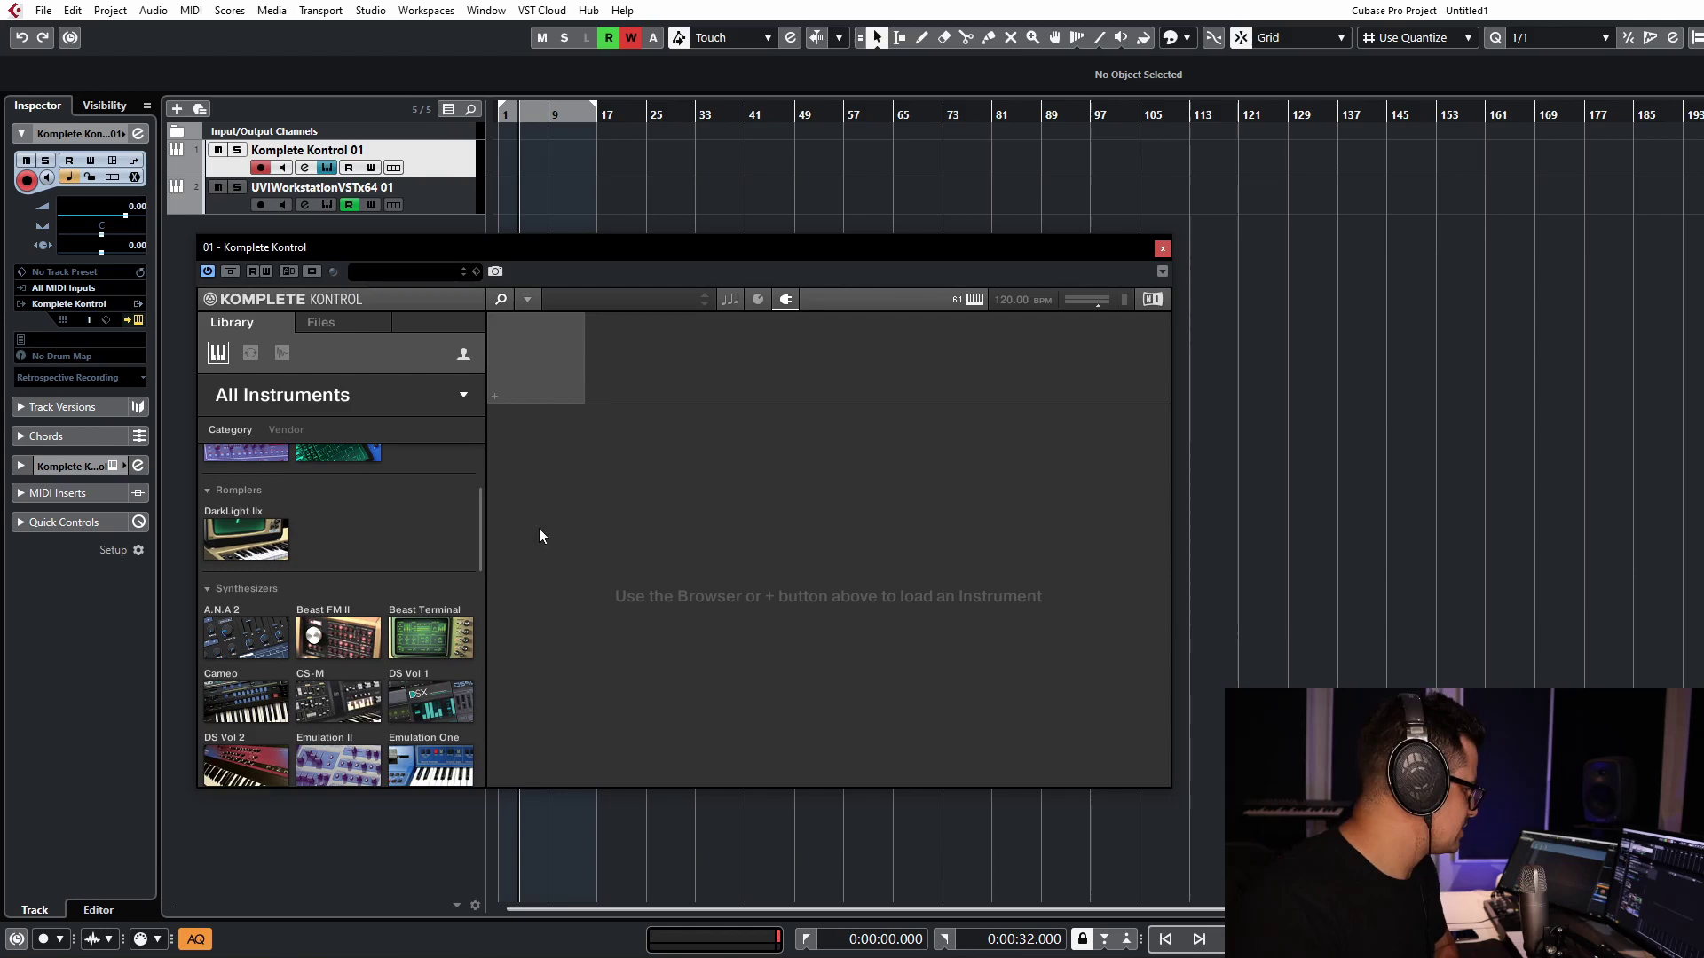
pyautogui.scroll(-1, 374, 509)
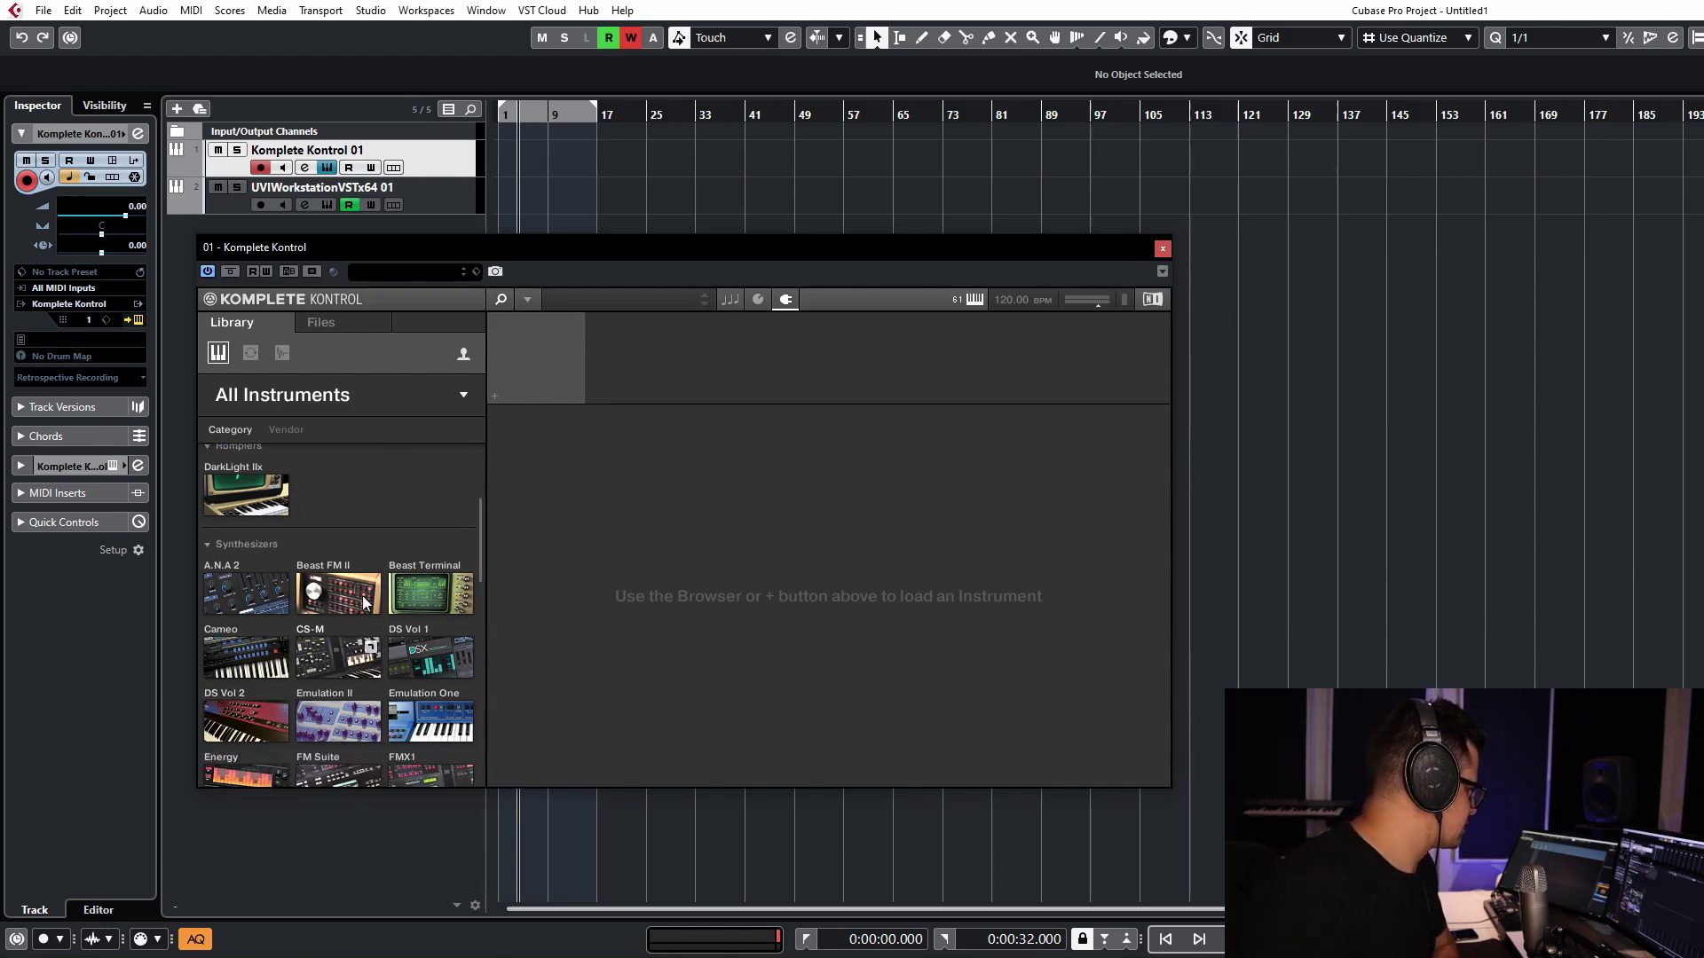
pyautogui.scroll(-15, 362, 607)
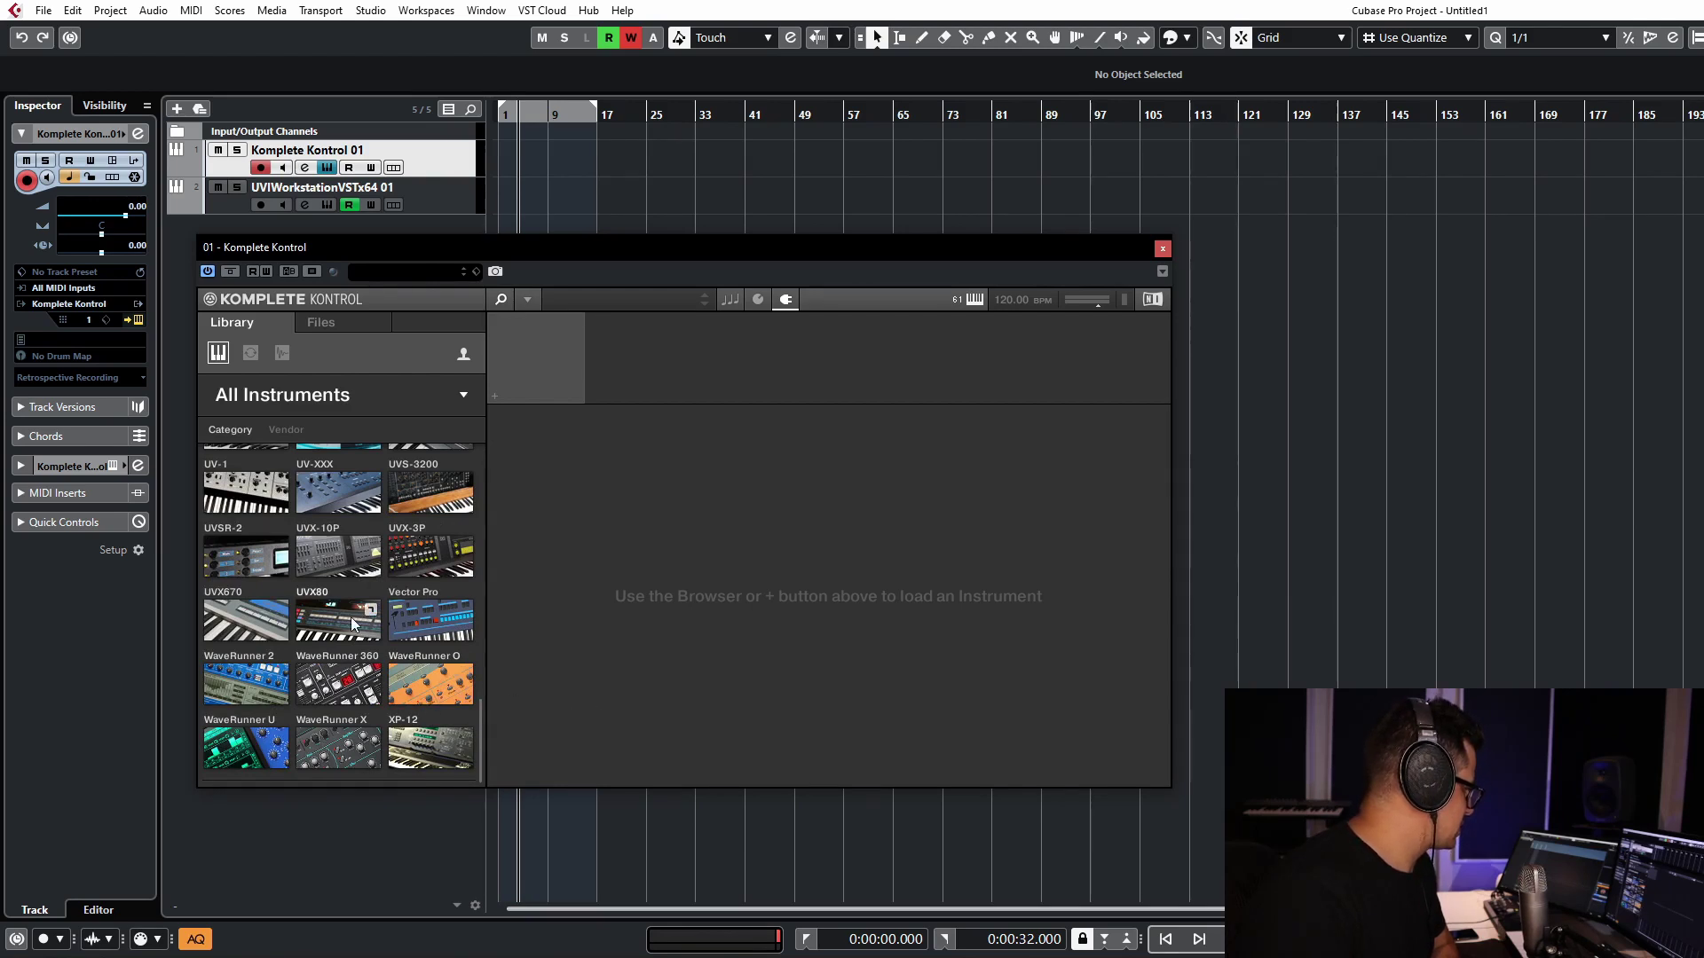
pyautogui.scroll(1, 350, 616)
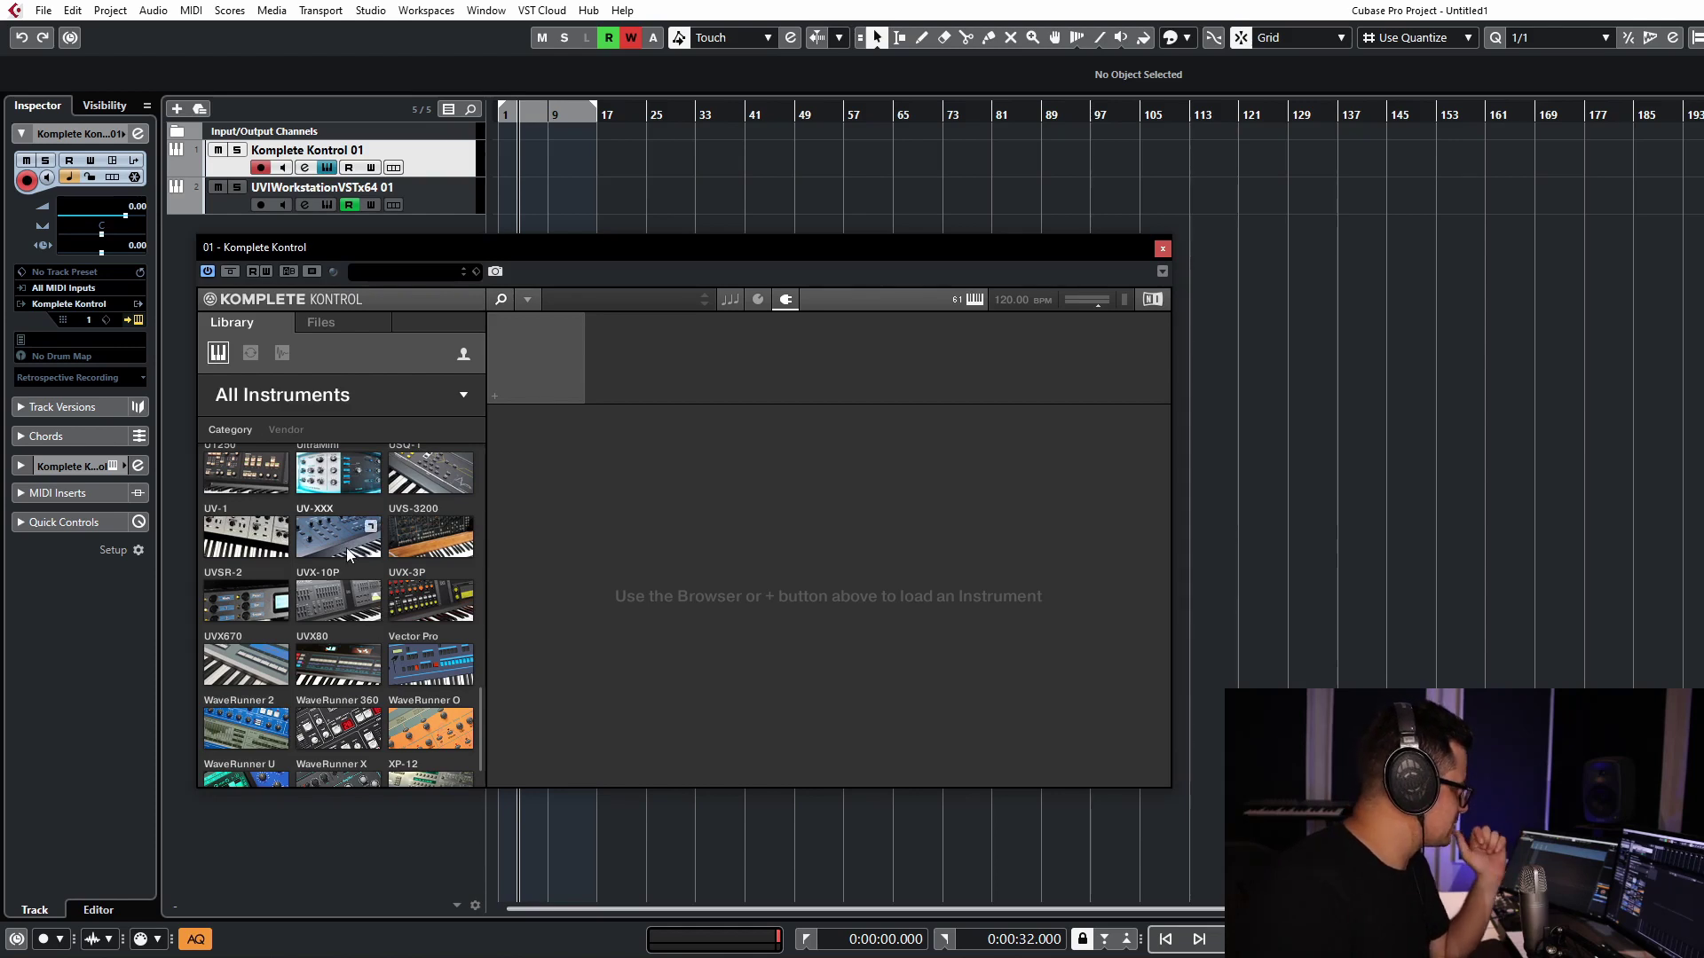
pyautogui.click(346, 540)
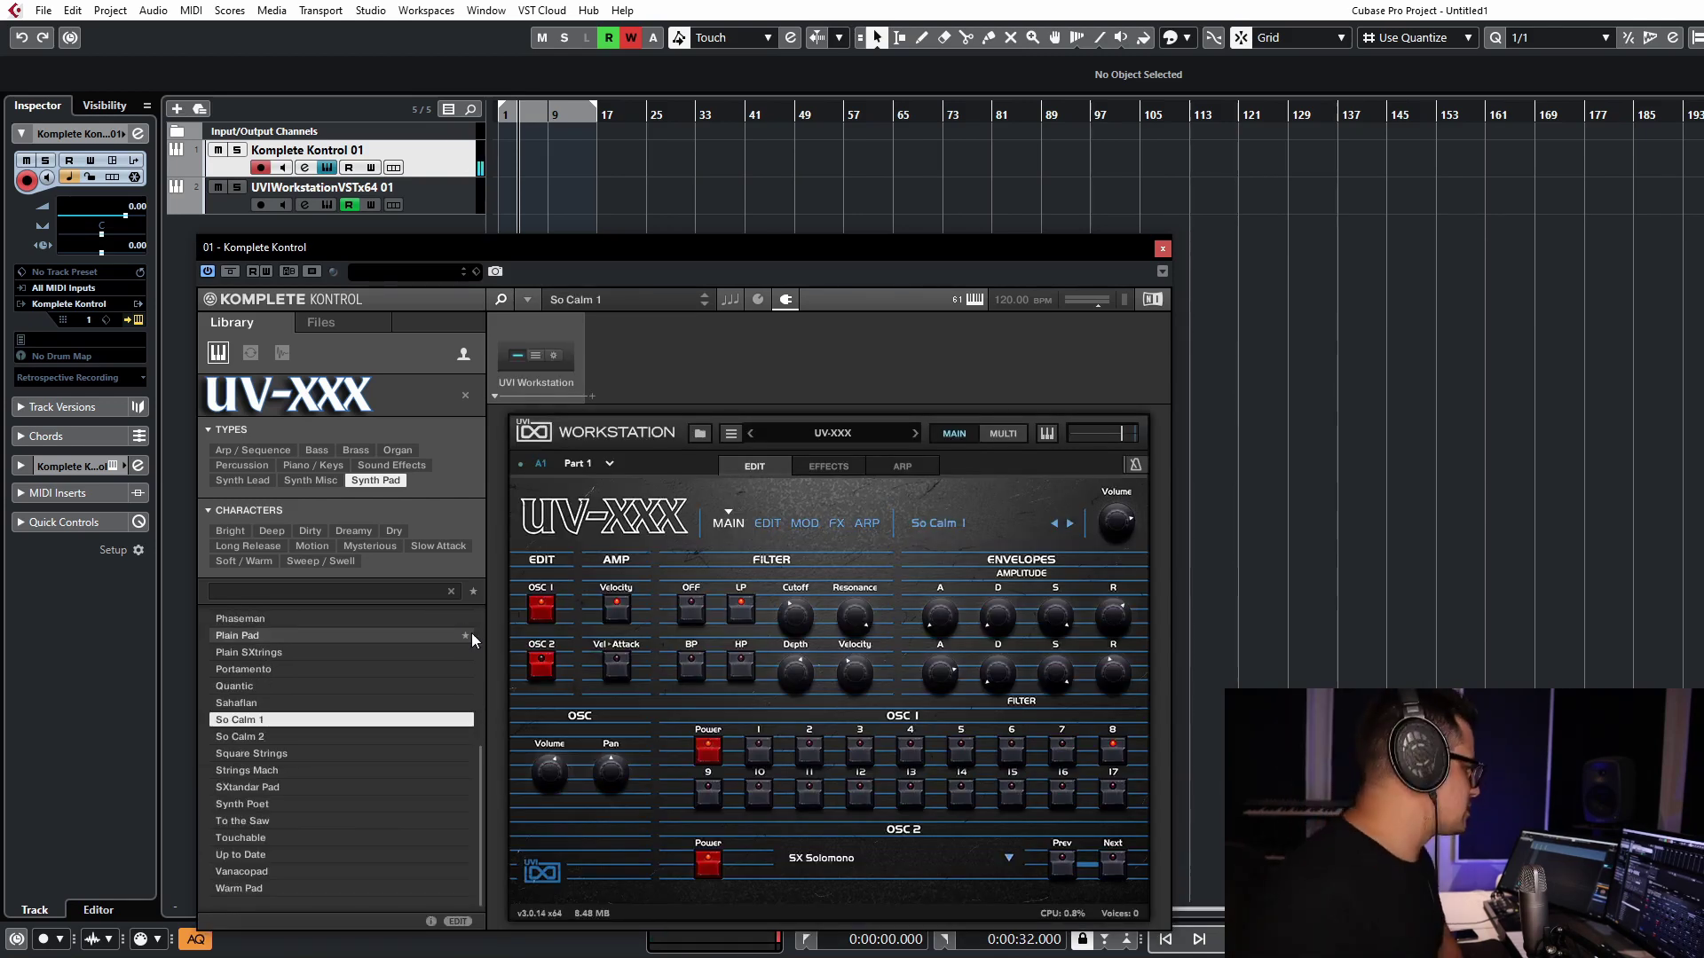
# Move Komplete Kontrol aside and open track 2's UVI Workstation showing PX Apollo's 00-Init Mono preset
pyautogui.moveTo(616, 251); pyautogui.dragTo(546, 126)
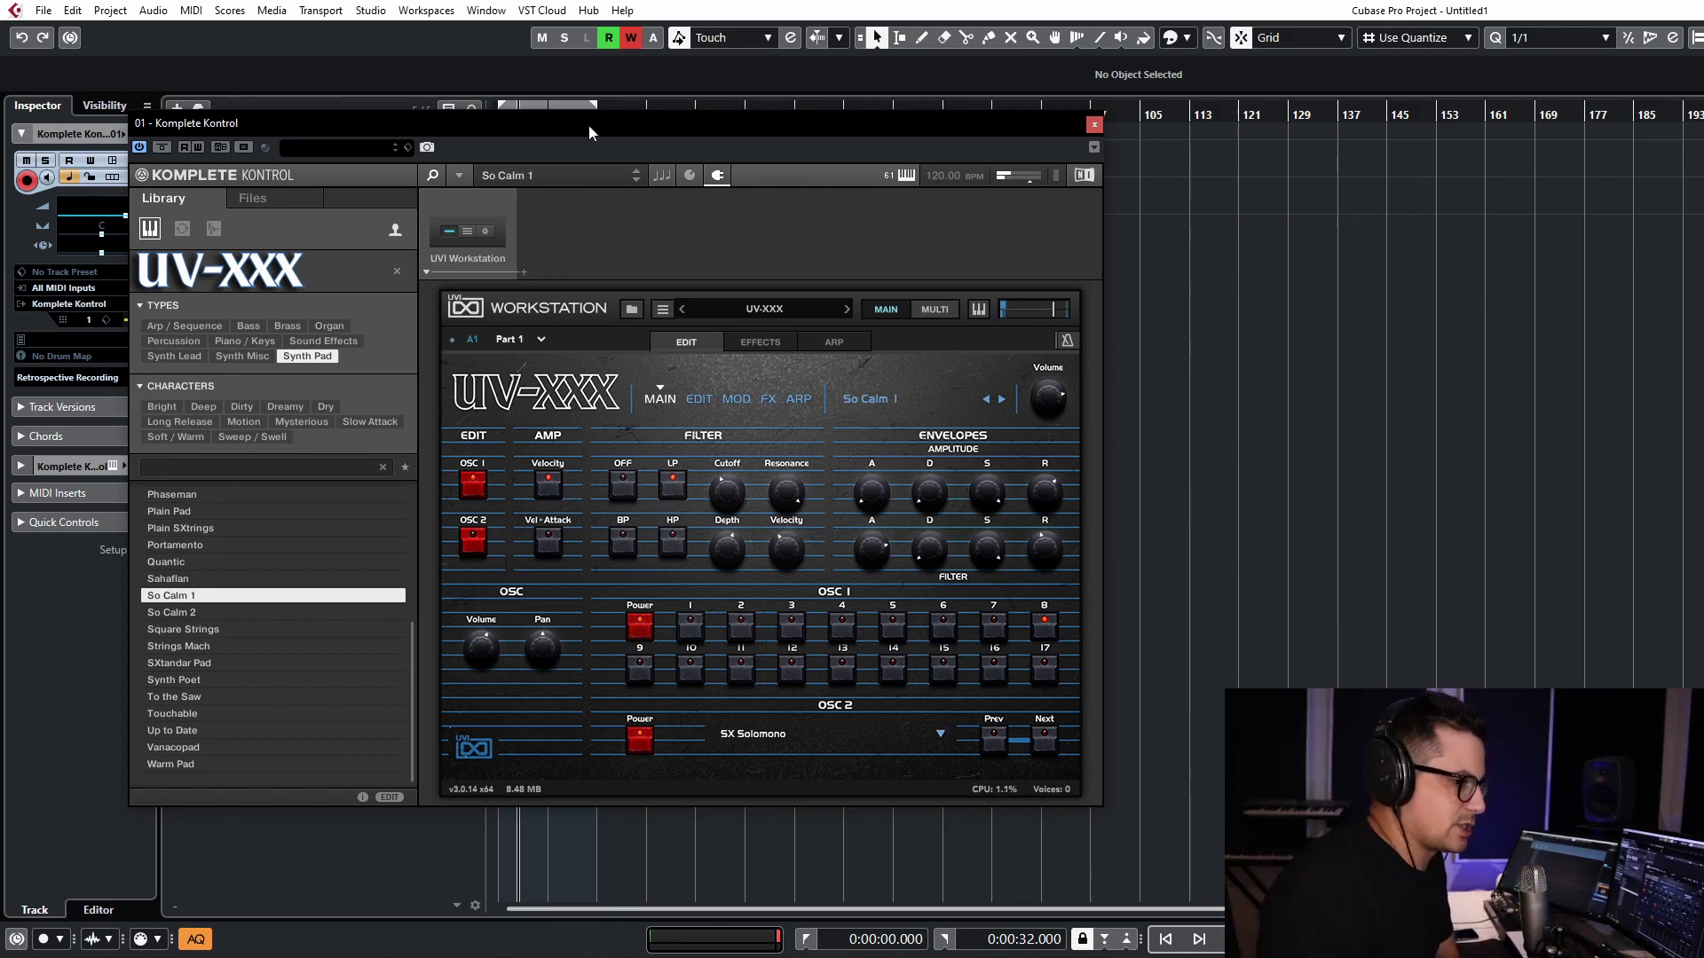
pyautogui.moveTo(588, 125); pyautogui.dragTo(857, 124)
pyautogui.click(266, 202)
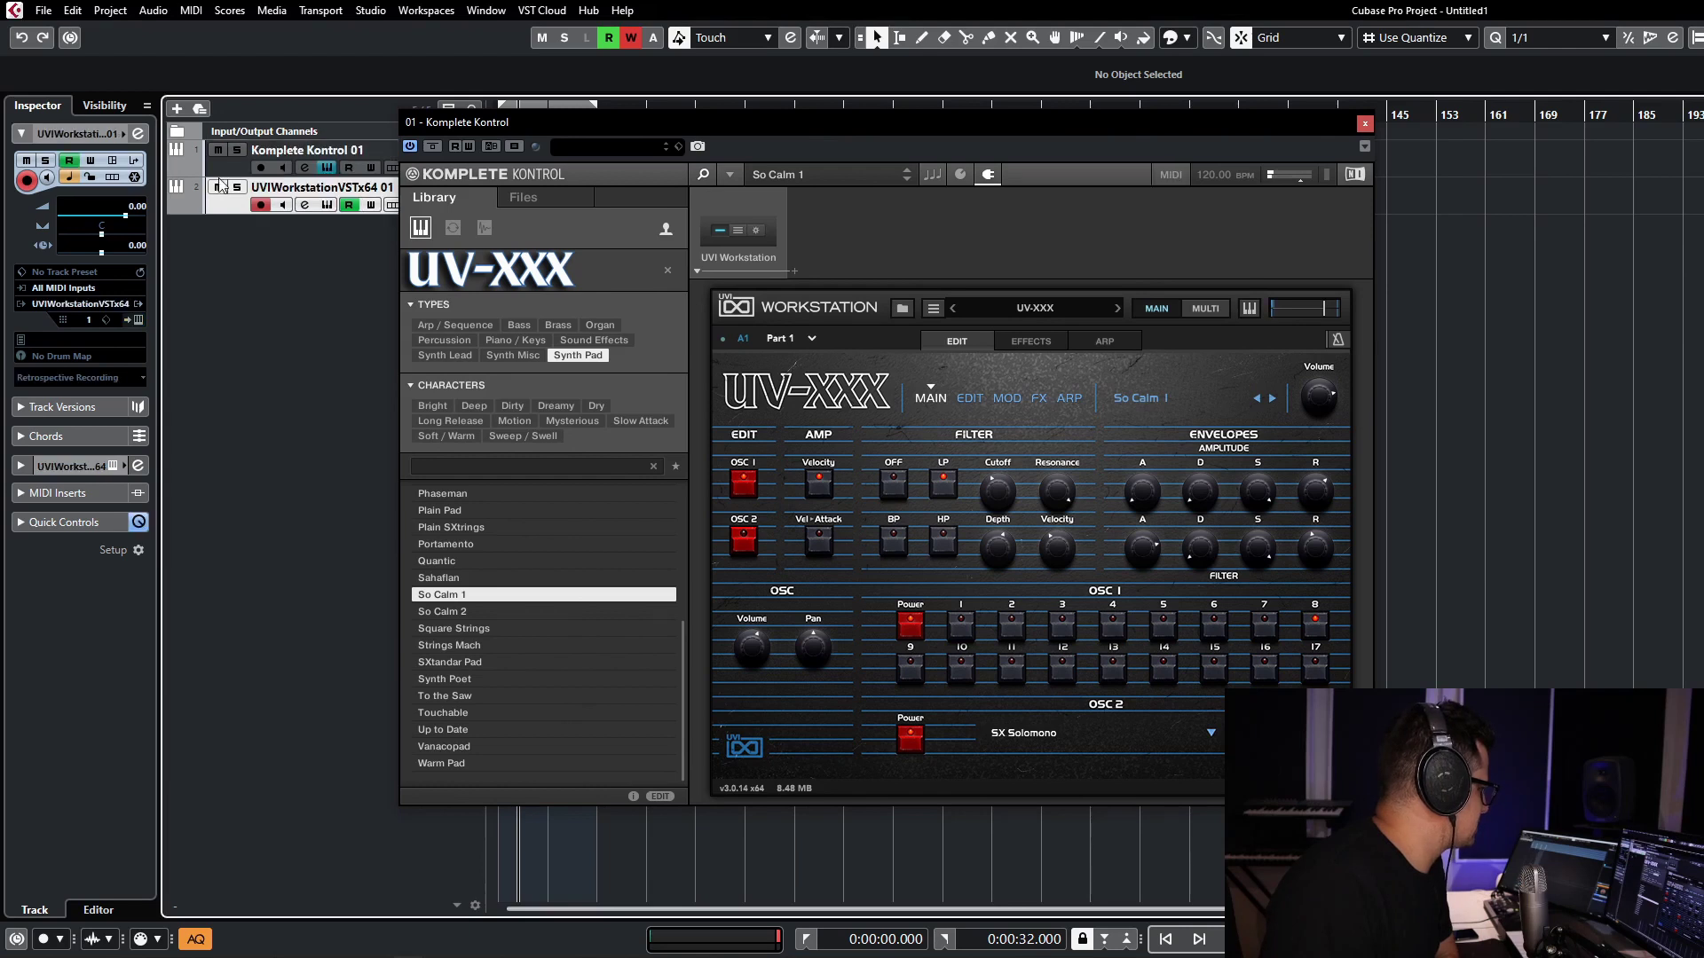
pyautogui.click(326, 205)
pyautogui.moveTo(320, 309); pyautogui.dragTo(551, 192)
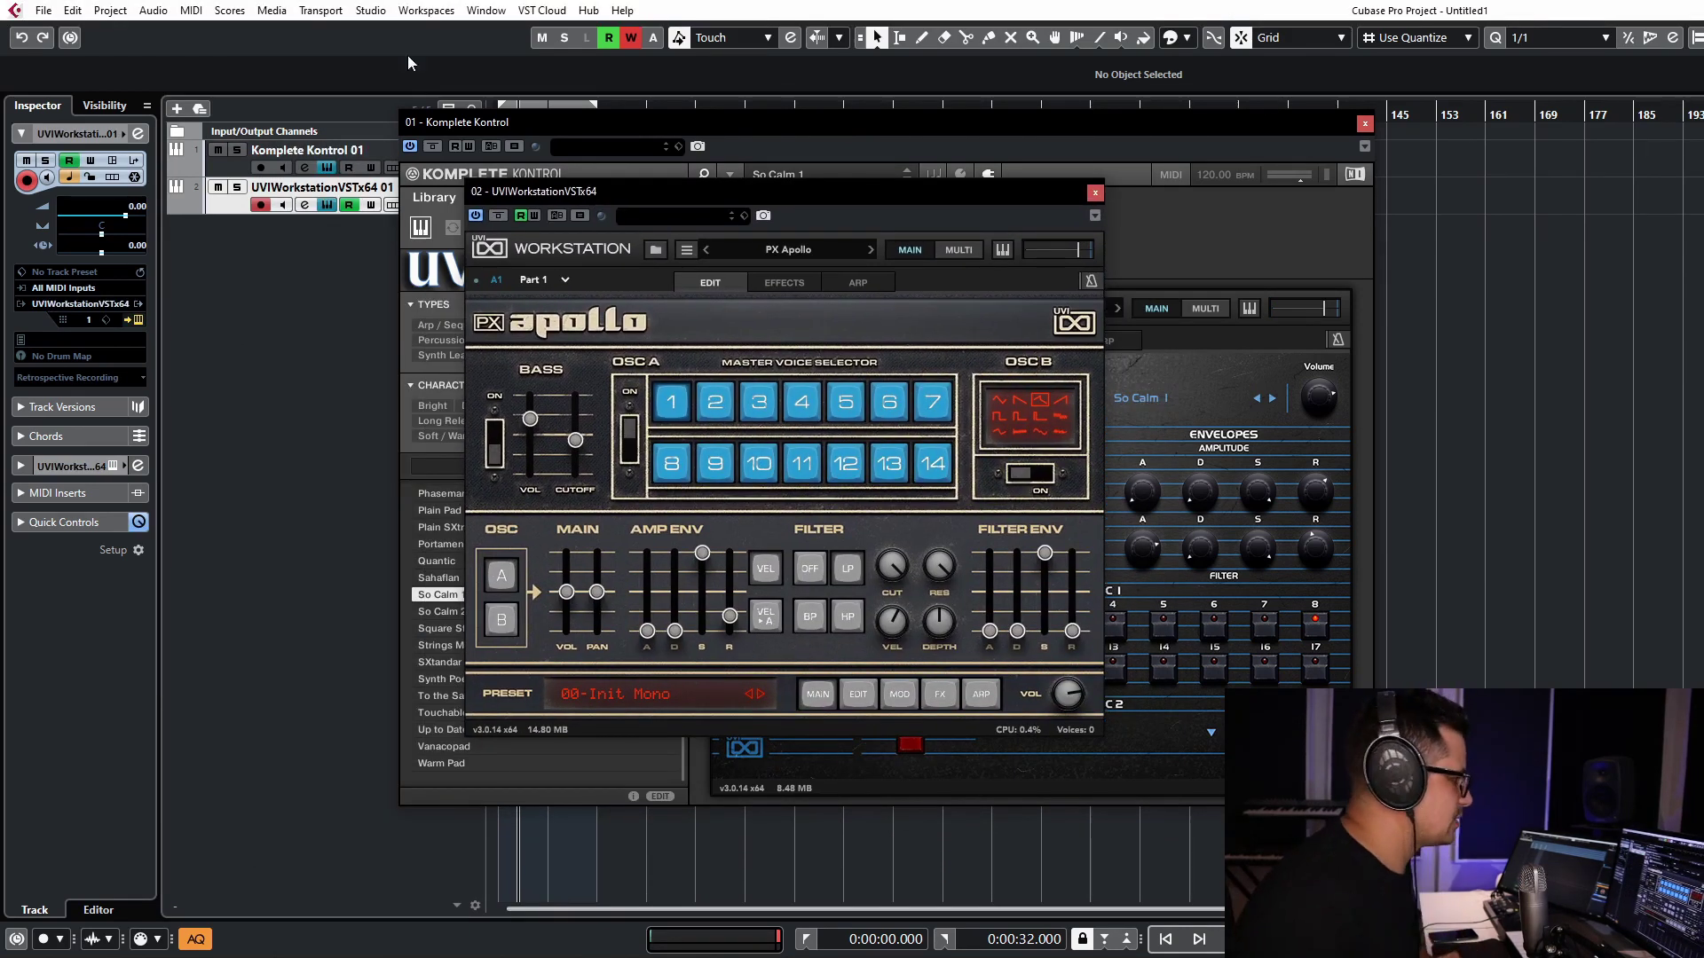
# Close Komplete Kontrol and reposition the UVI Workstation window
pyautogui.click(1365, 123)
pyautogui.moveTo(785, 192); pyautogui.dragTo(1002, 260)
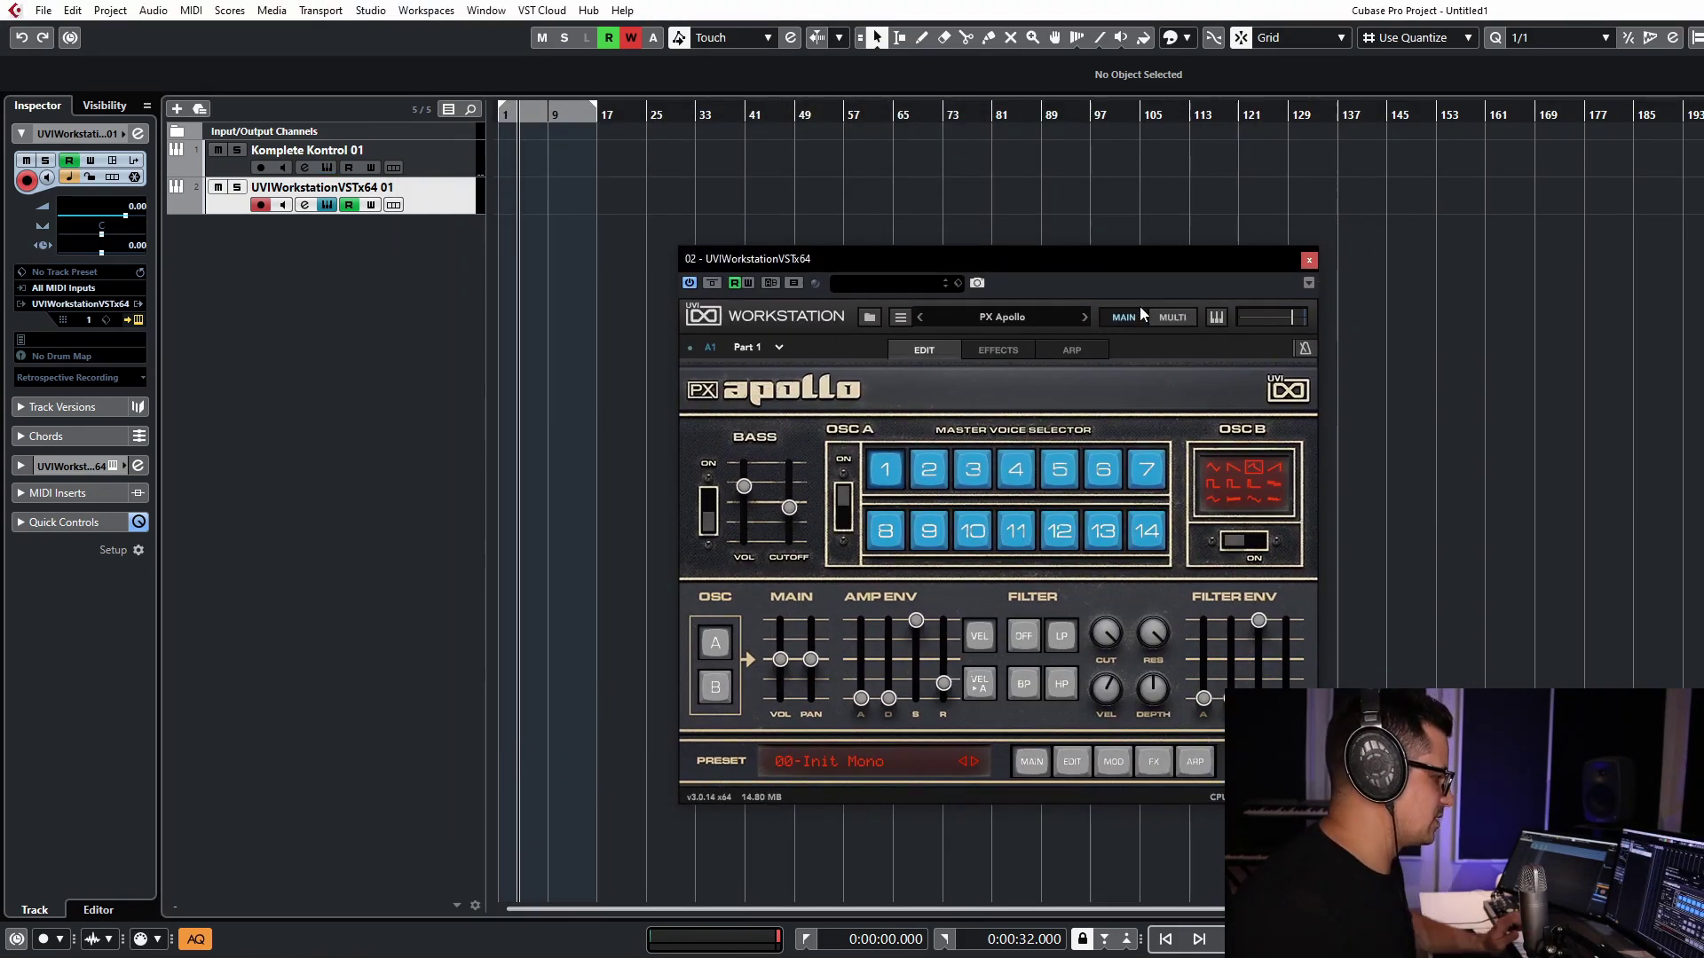
pyautogui.moveTo(813, 673)
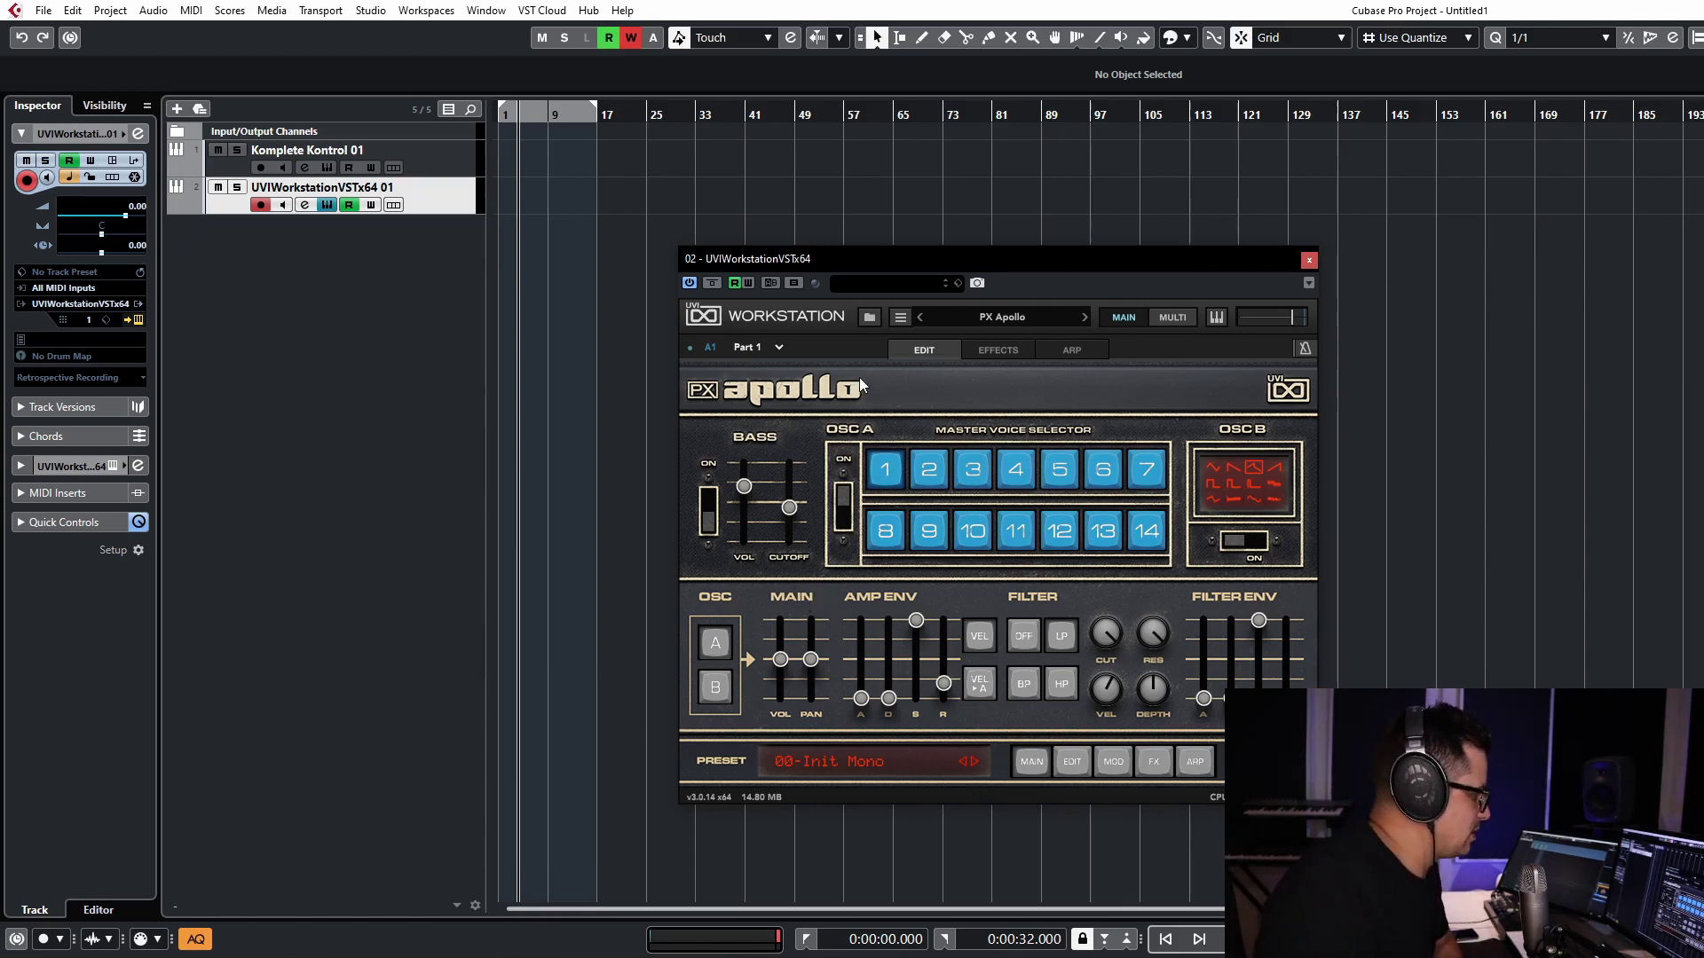
pyautogui.moveTo(821, 269); pyautogui.dragTo(712, 269)
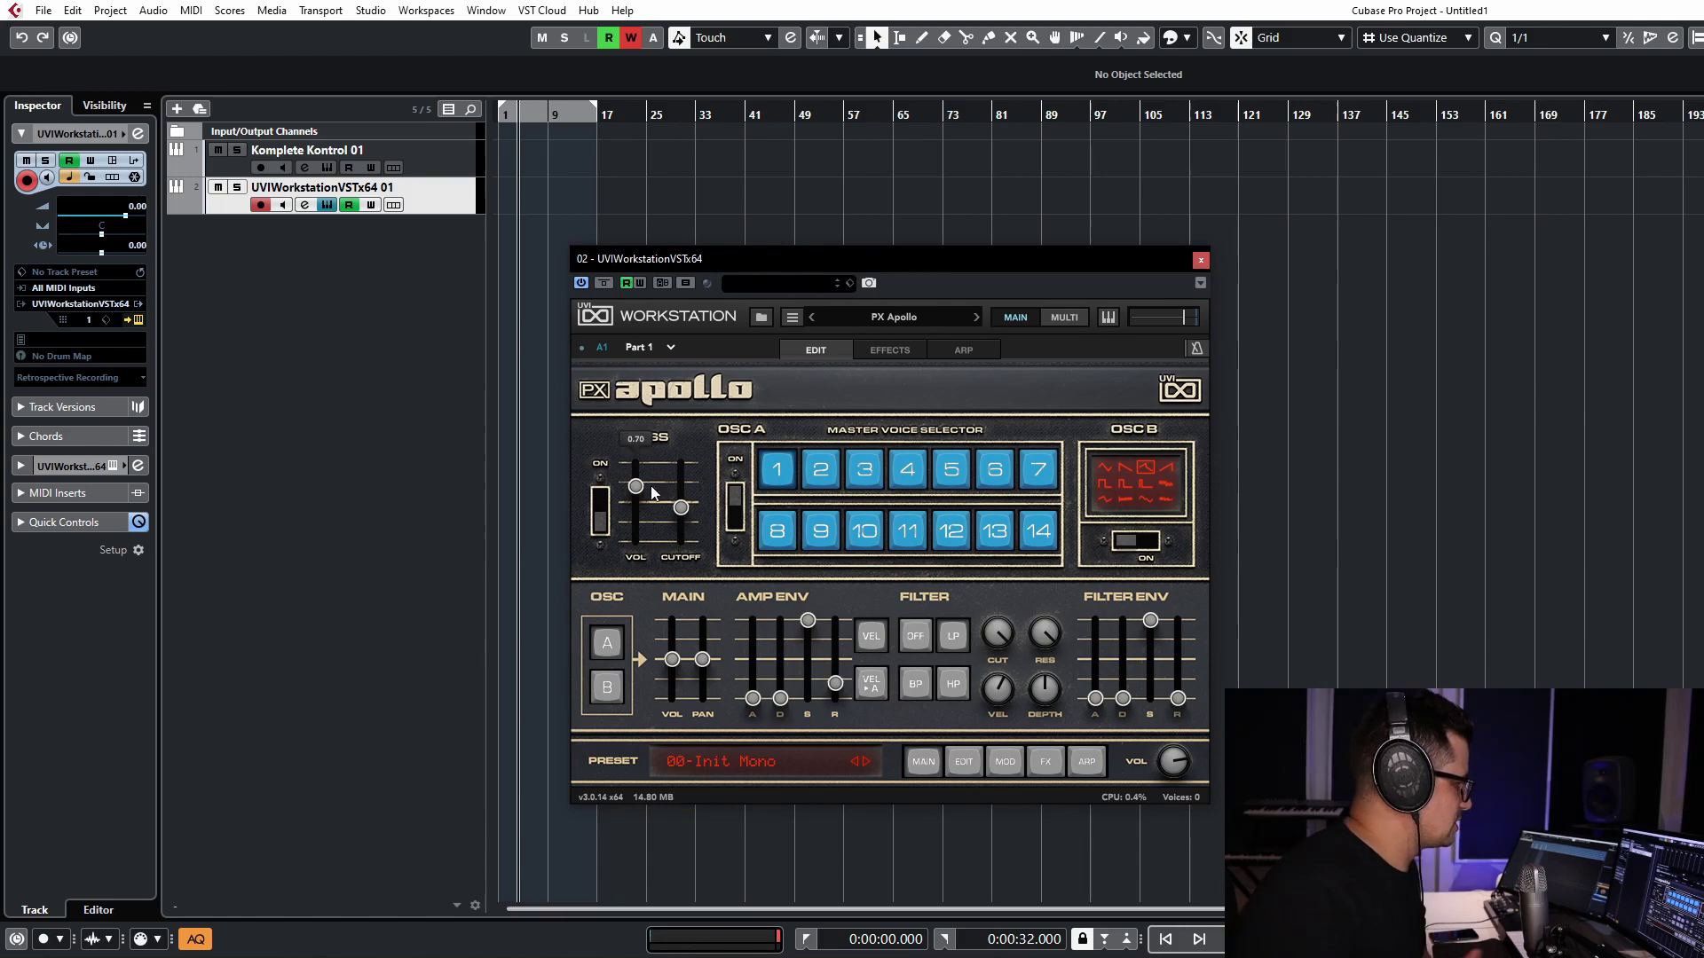
# Enable automation write on the UVI Workstation track and set PX Apollo's Bass CUTOFF to about 0.50
pyautogui.click(640, 283)
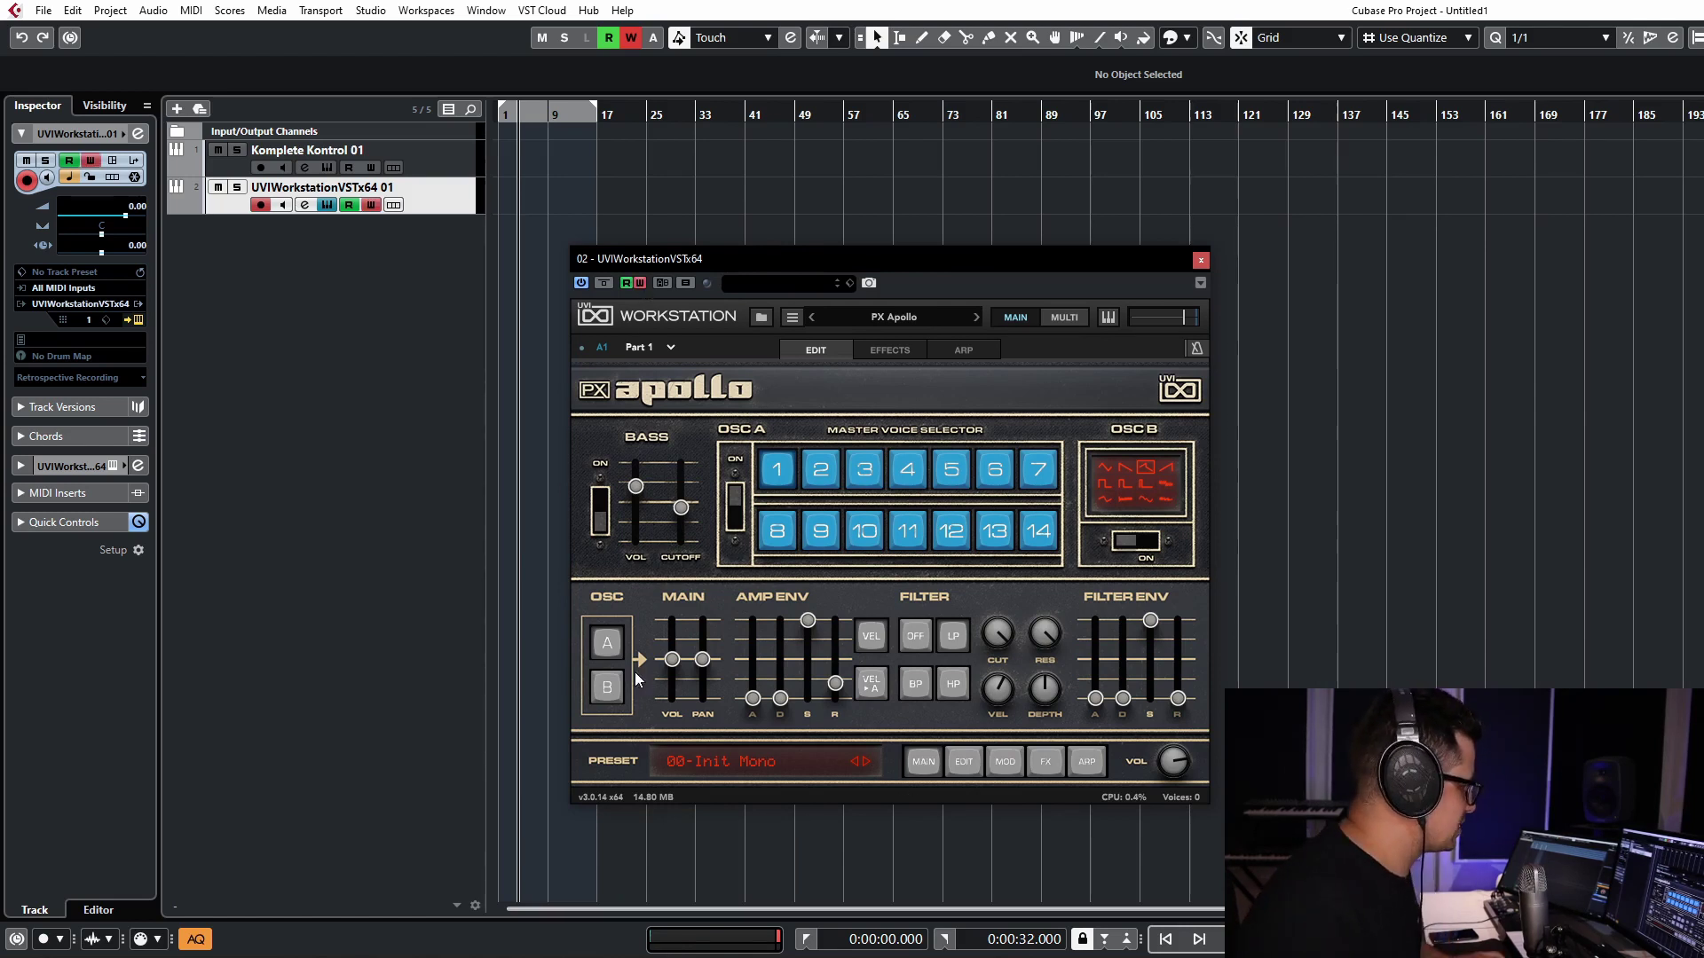
pyautogui.moveTo(671, 504)
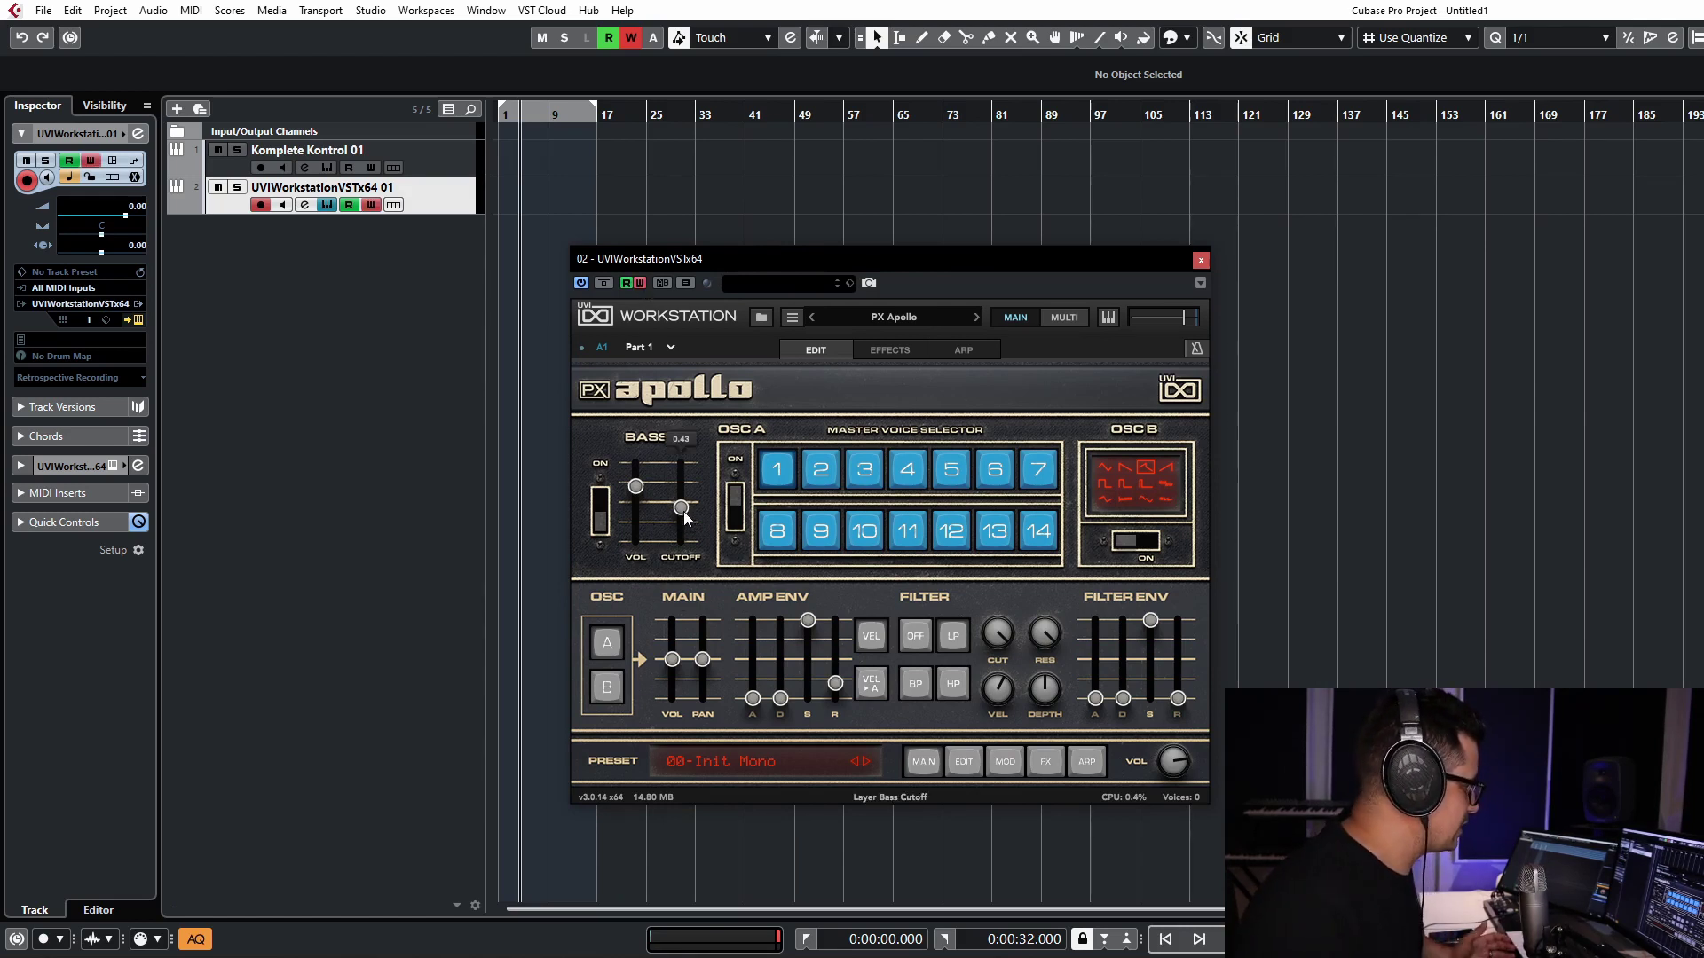
pyautogui.moveTo(688, 521)
pyautogui.mouseDown()
pyautogui.moveTo(672, 578)
pyautogui.moveTo(680, 504)
pyautogui.mouseUp()
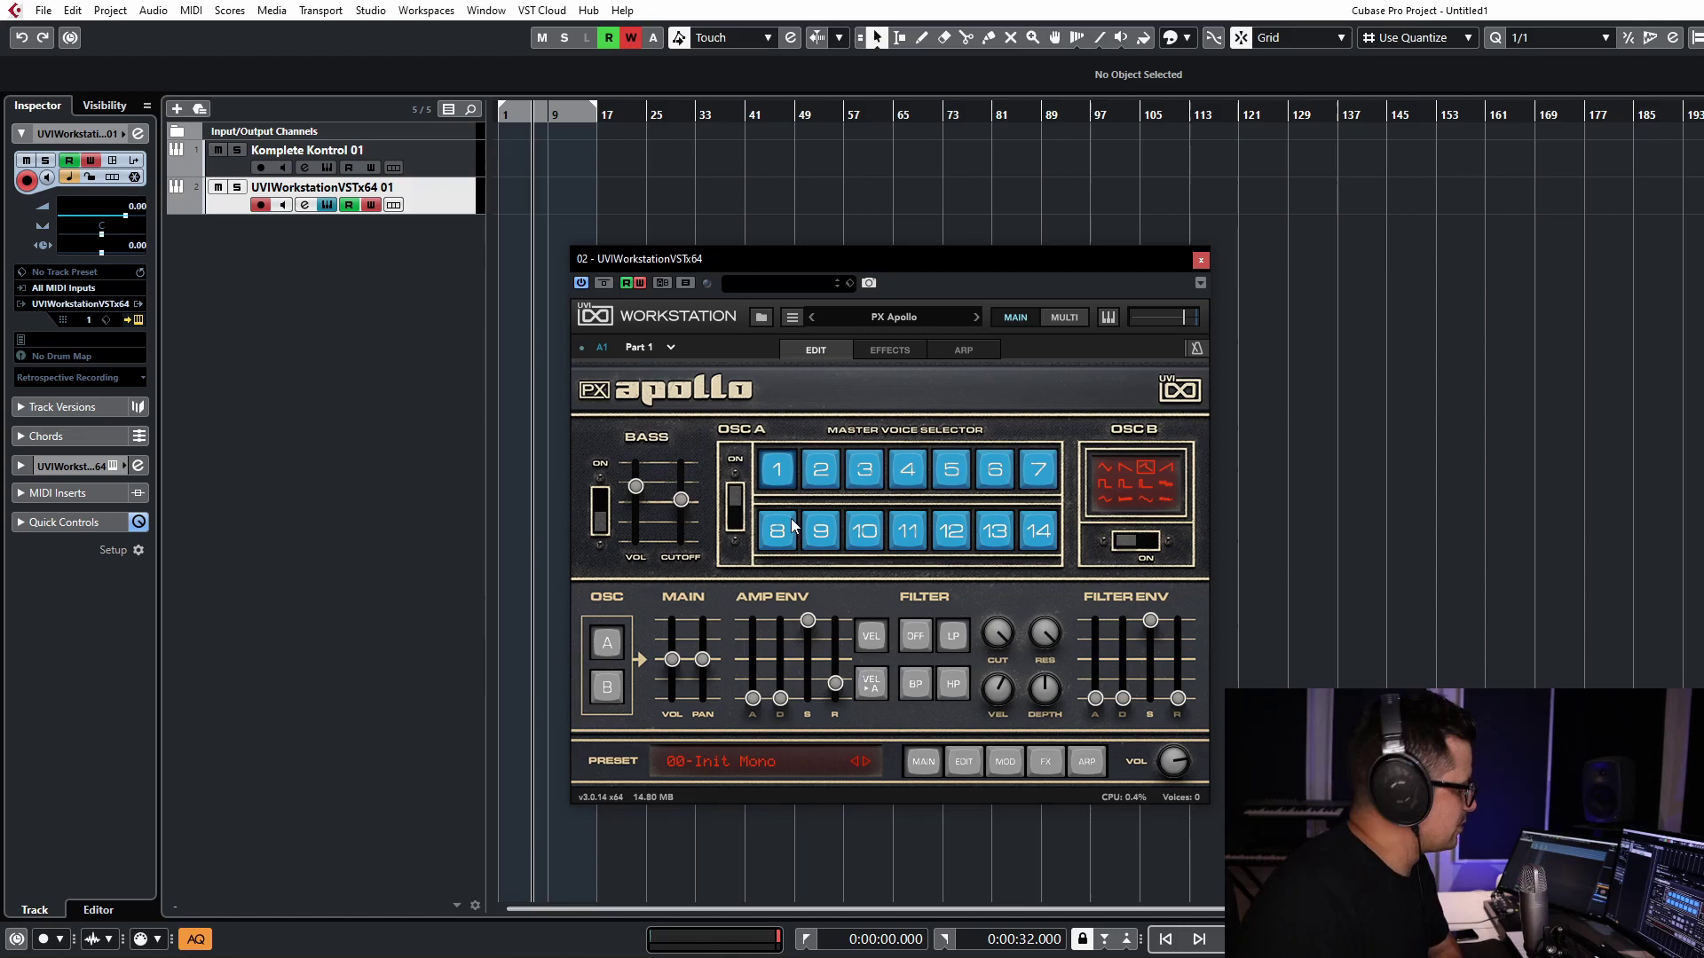
# Assign PX Apollo's Bass CUTOFF to Host Automation 1
pyautogui.rightClick(680, 502)
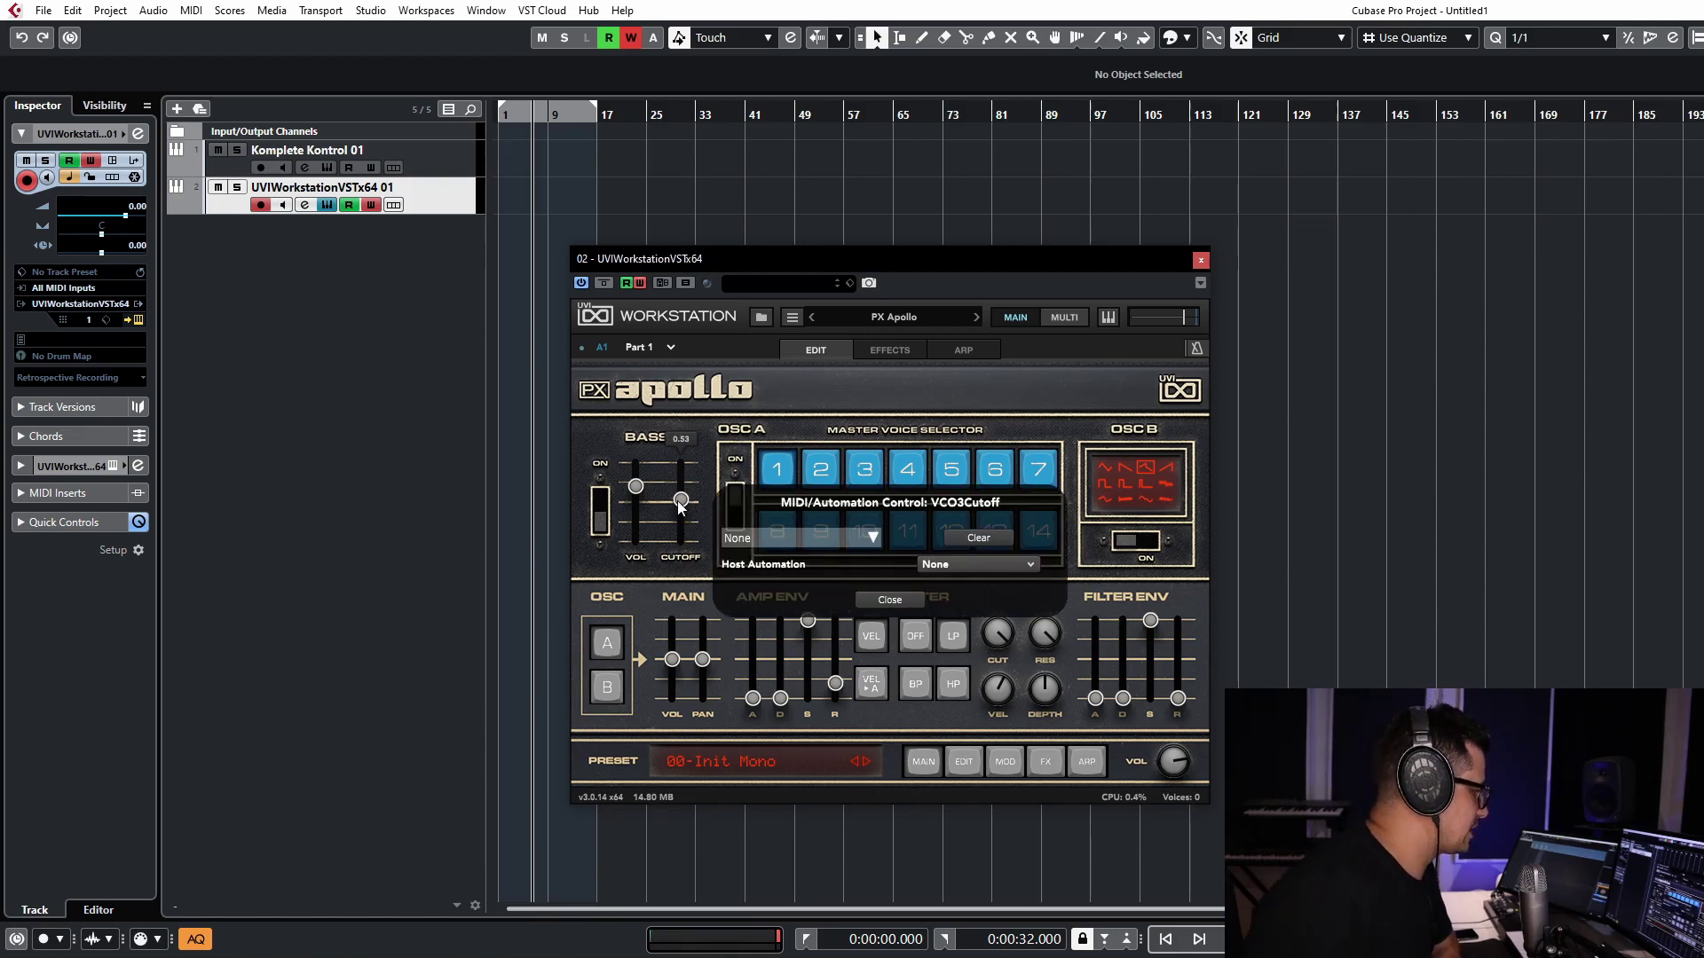
pyautogui.click(858, 540)
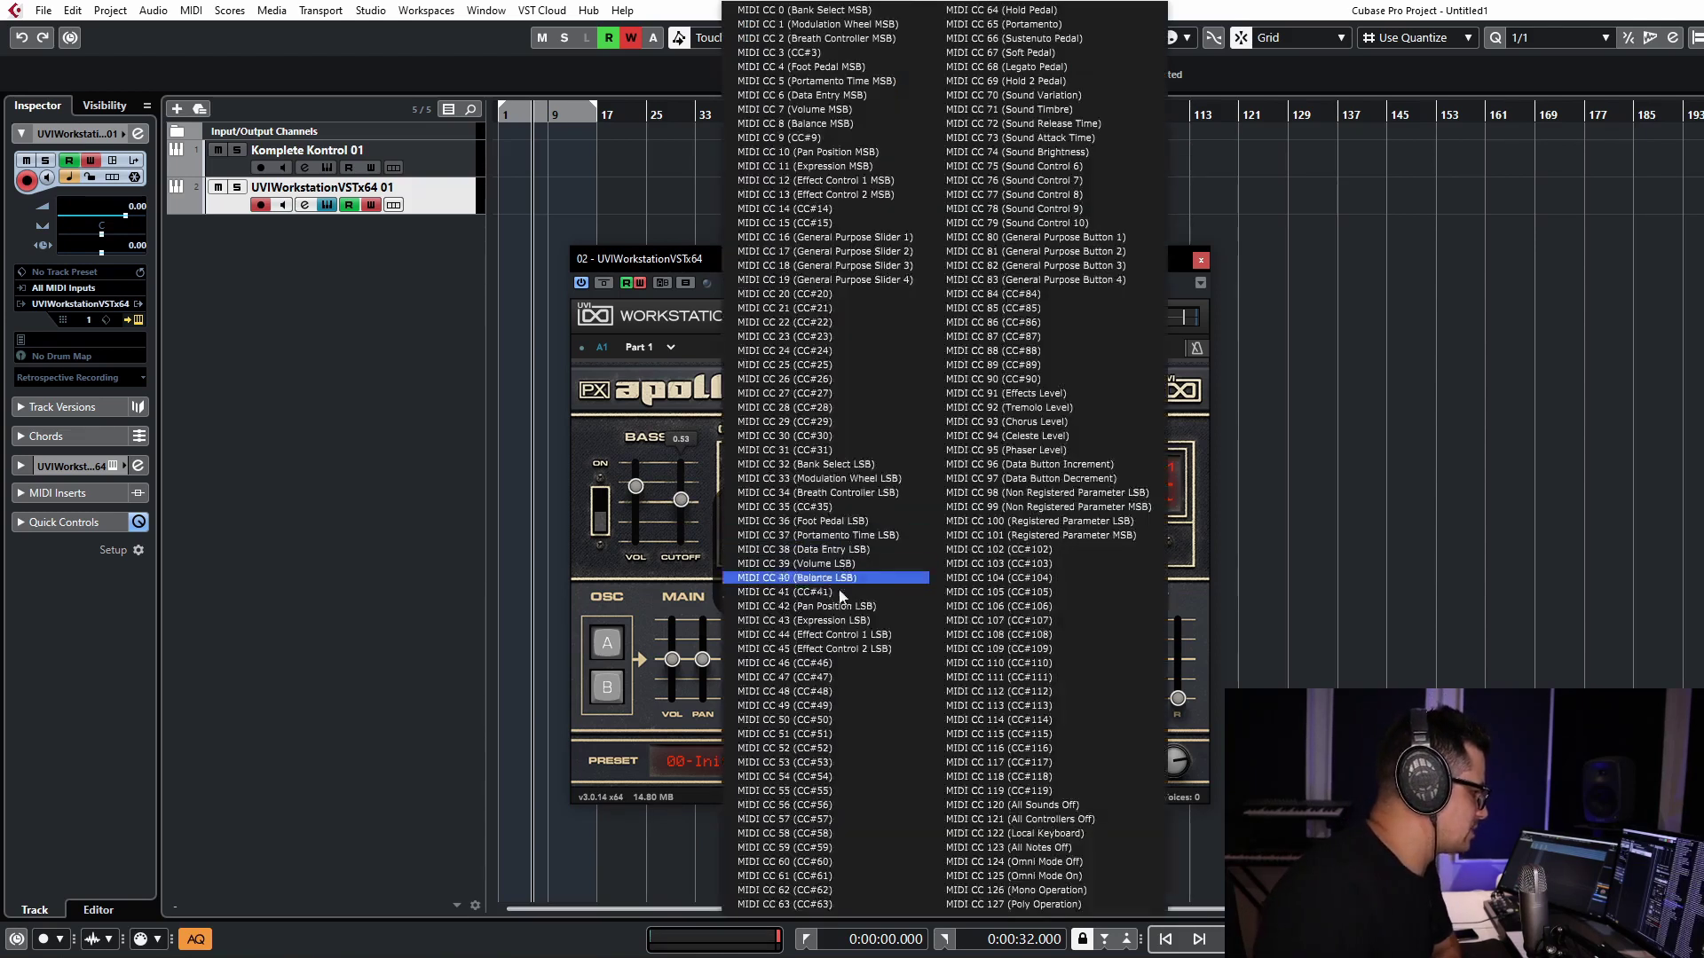
pyautogui.click(641, 535)
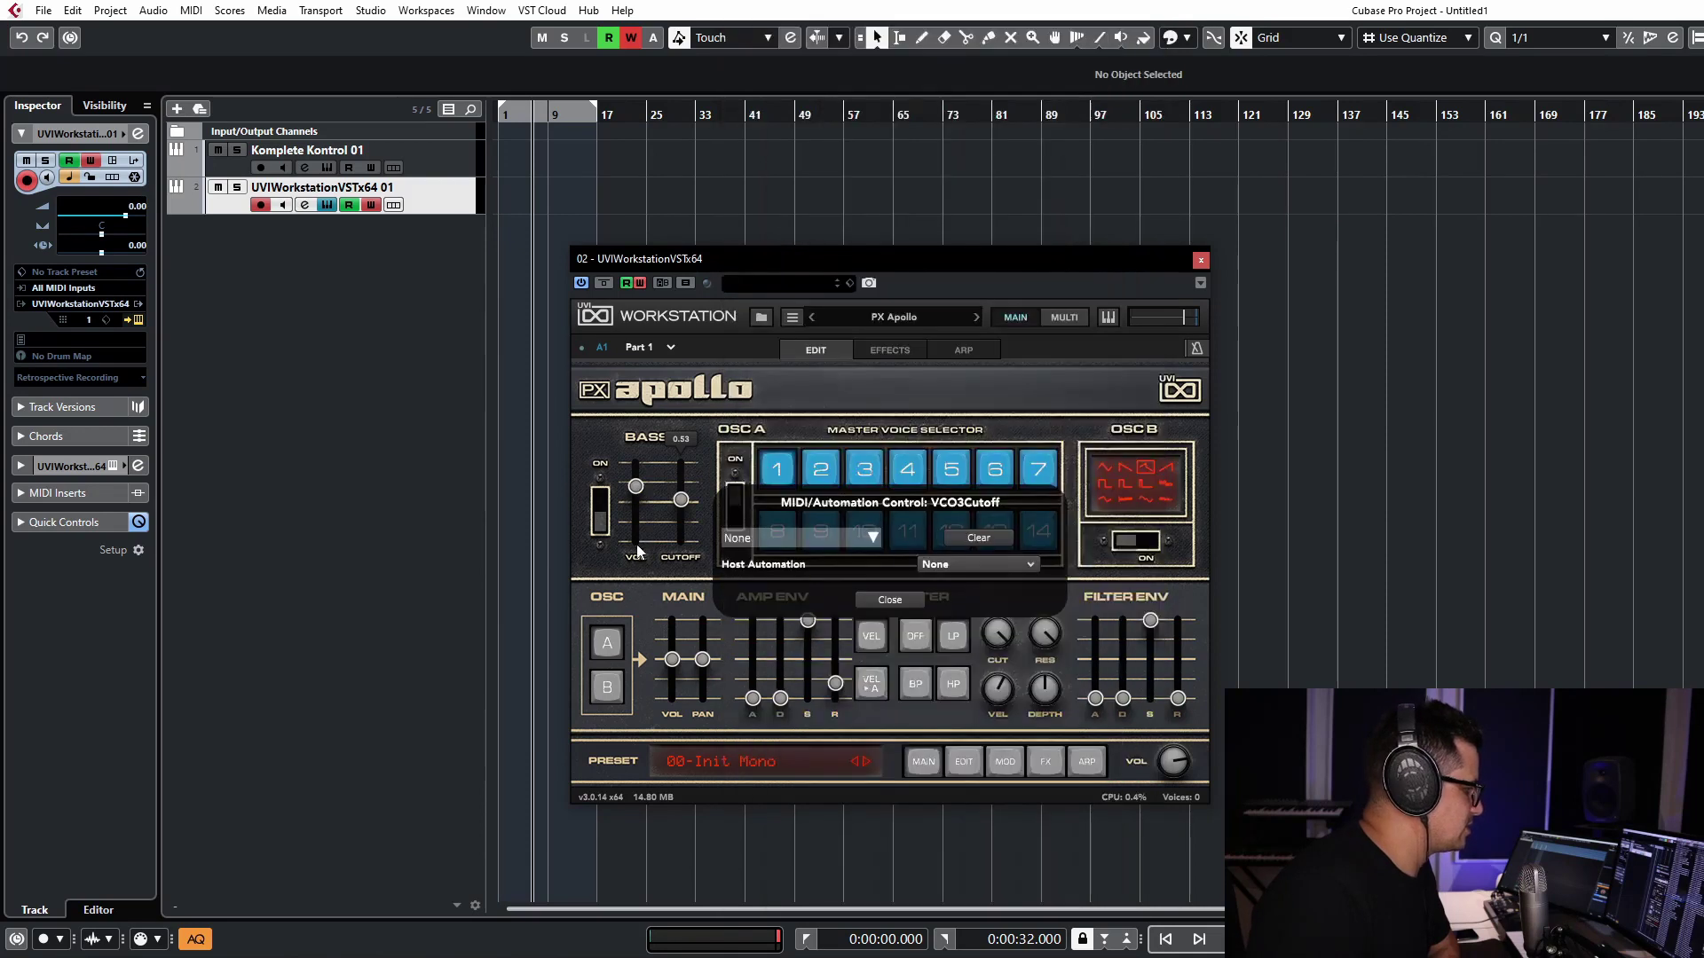
pyautogui.click(983, 563)
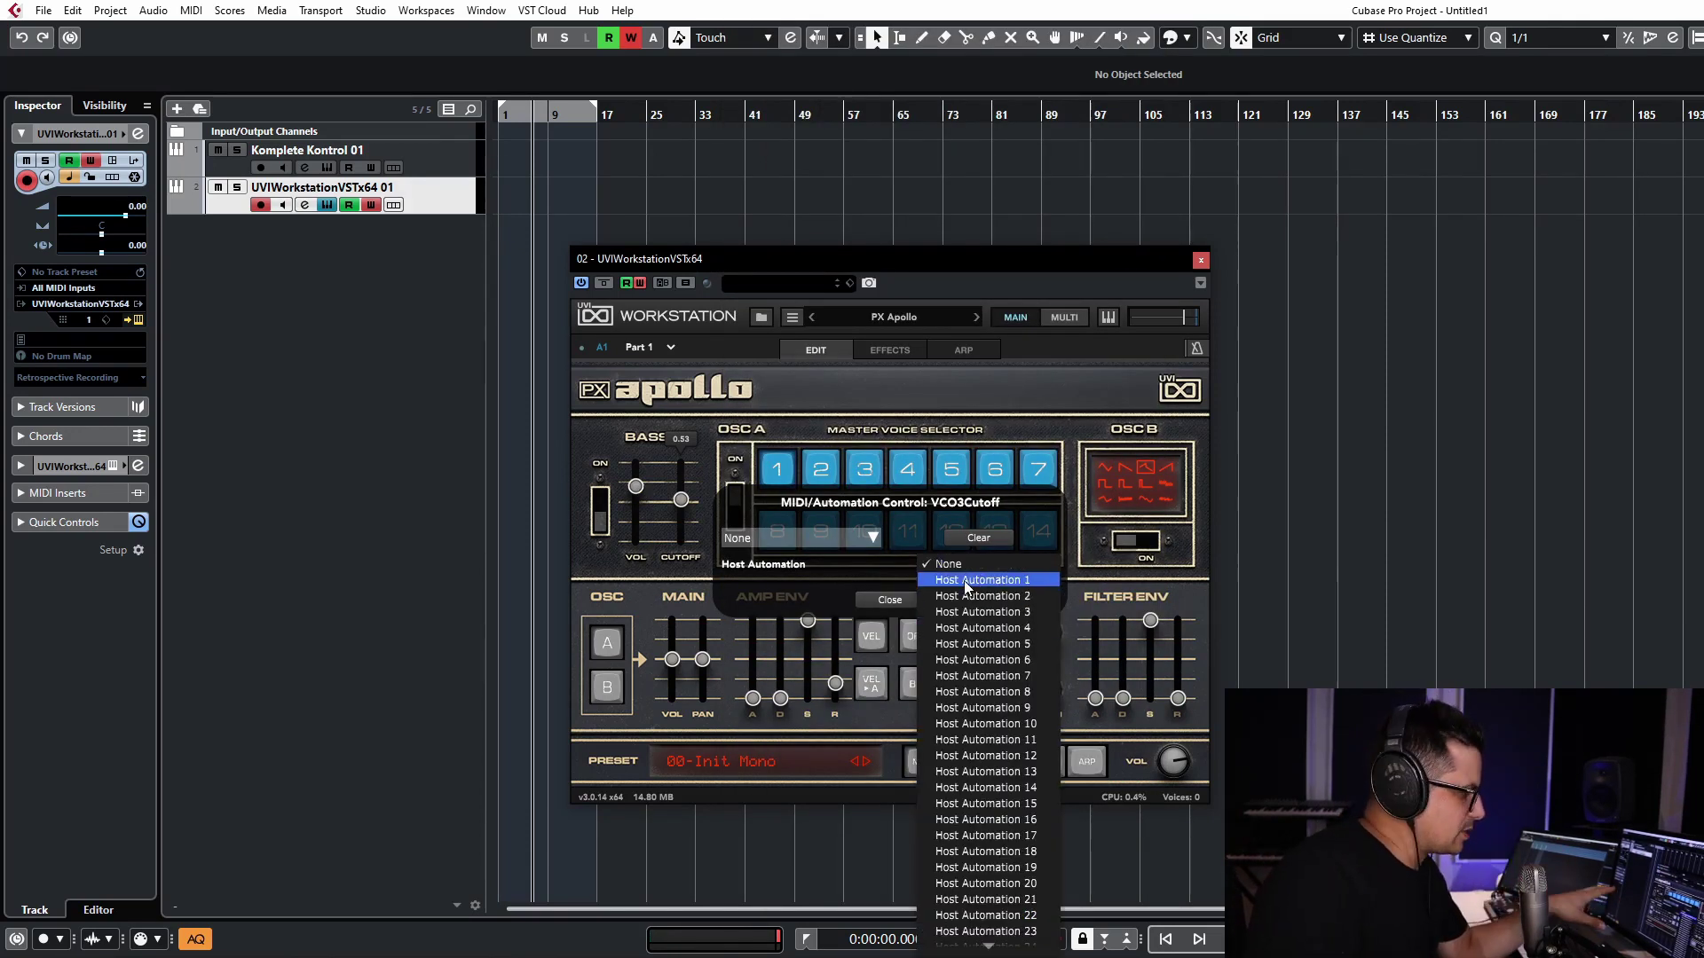
pyautogui.click(964, 581)
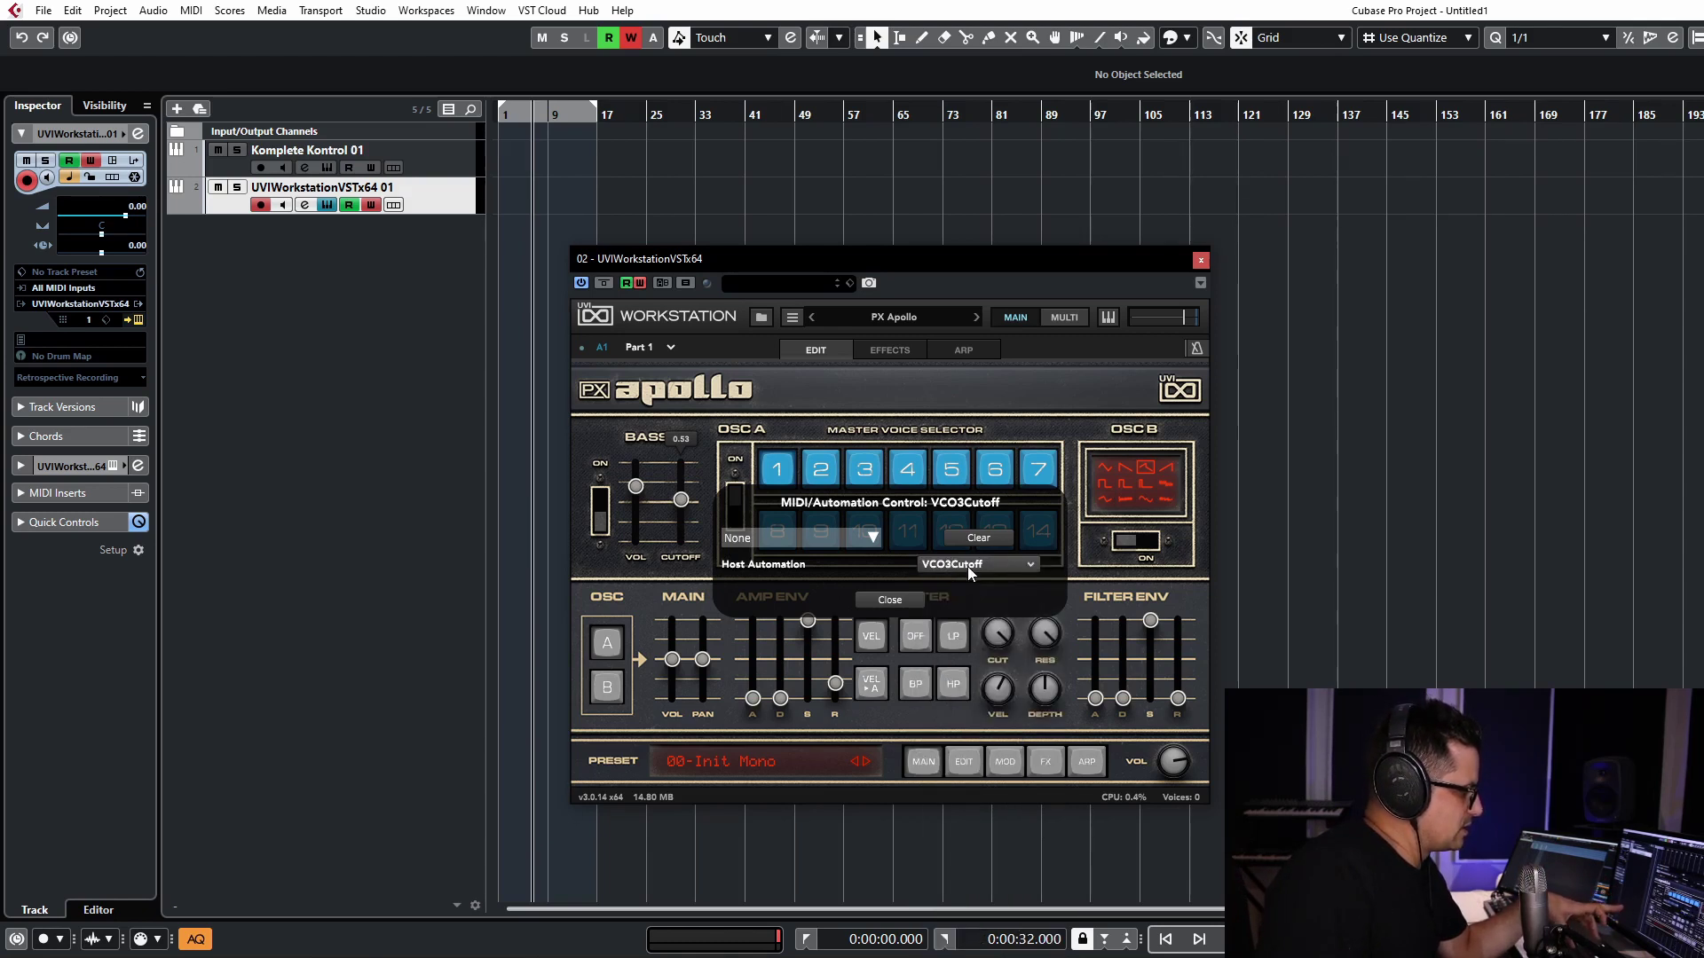
pyautogui.click(913, 601)
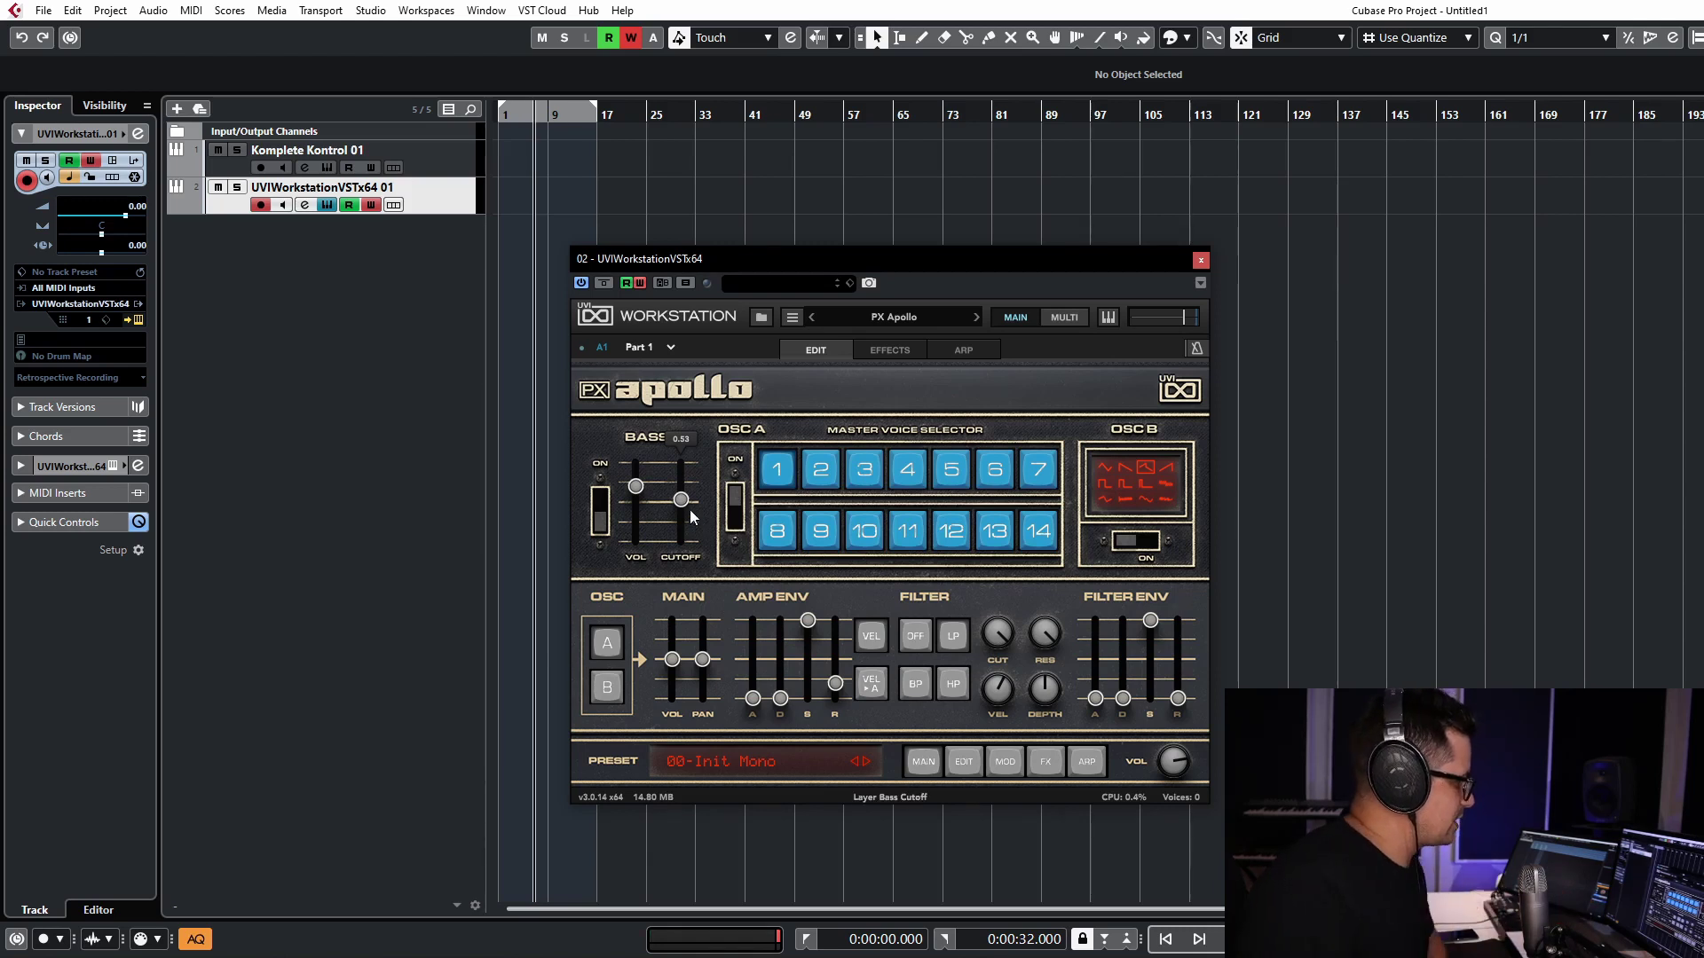
# Move the cutoff to 0.62, recording a VCO3Cutoff lane, and confirm the assignment
pyautogui.moveTo(689, 510)
pyautogui.mouseDown()
pyautogui.moveTo(687, 527)
pyautogui.moveTo(678, 472)
pyautogui.moveTo(676, 529)
pyautogui.moveTo(681, 493)
pyautogui.mouseUp()
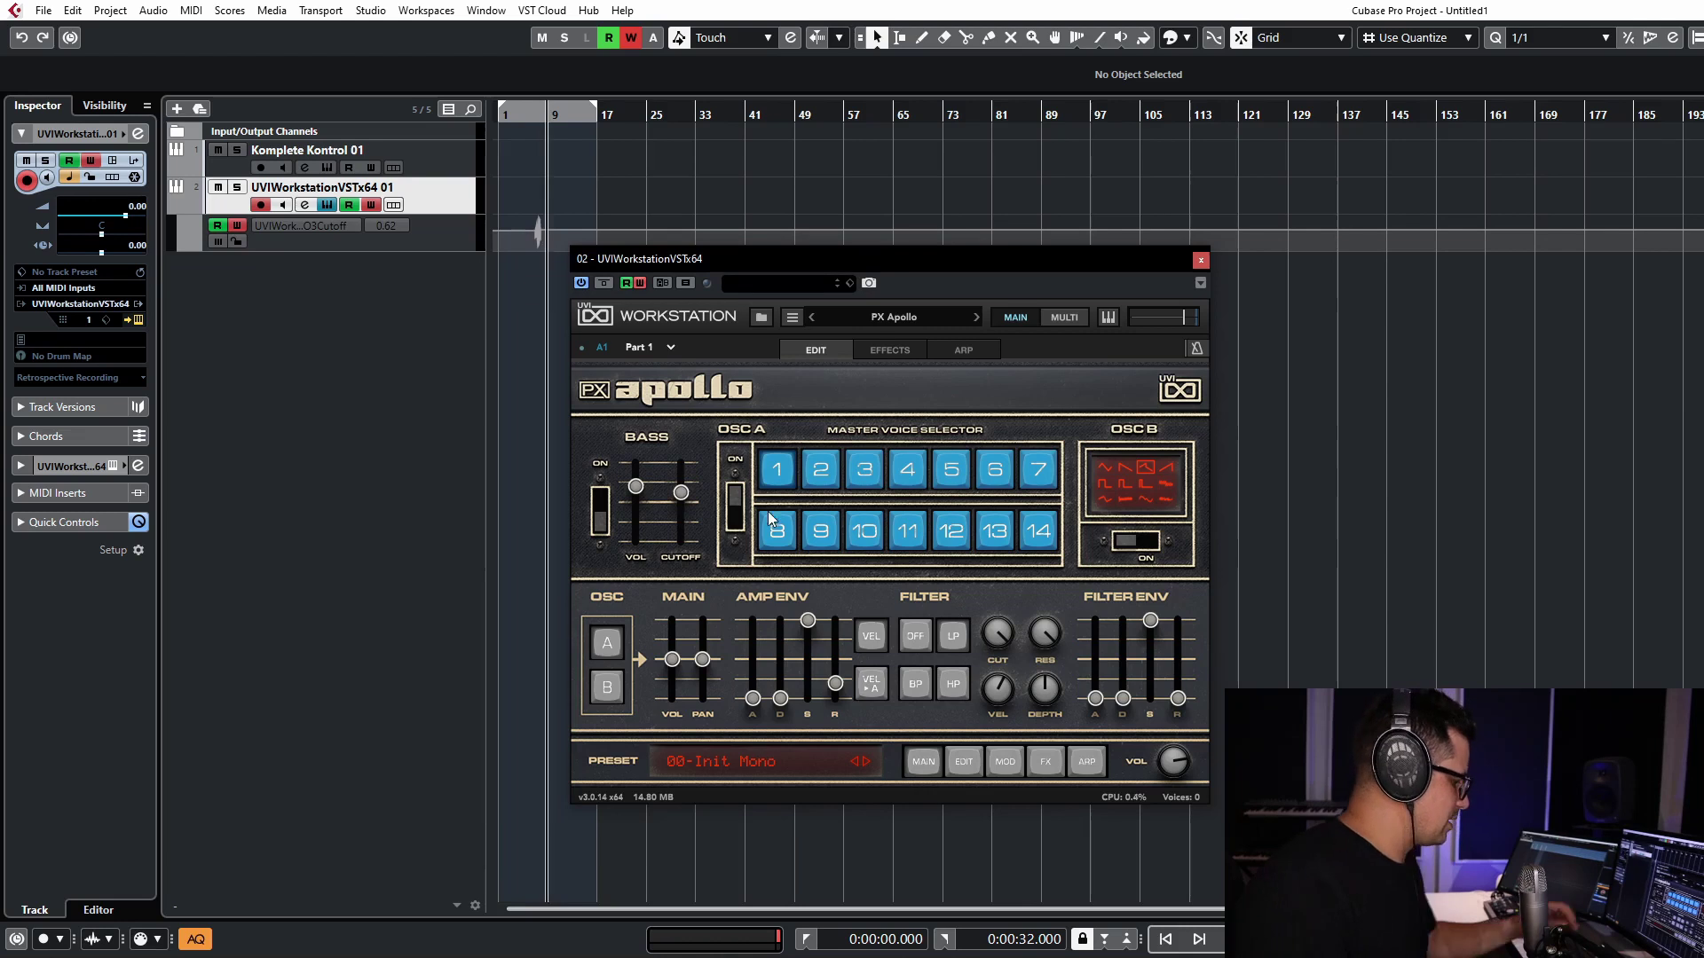
pyautogui.moveTo(667, 478)
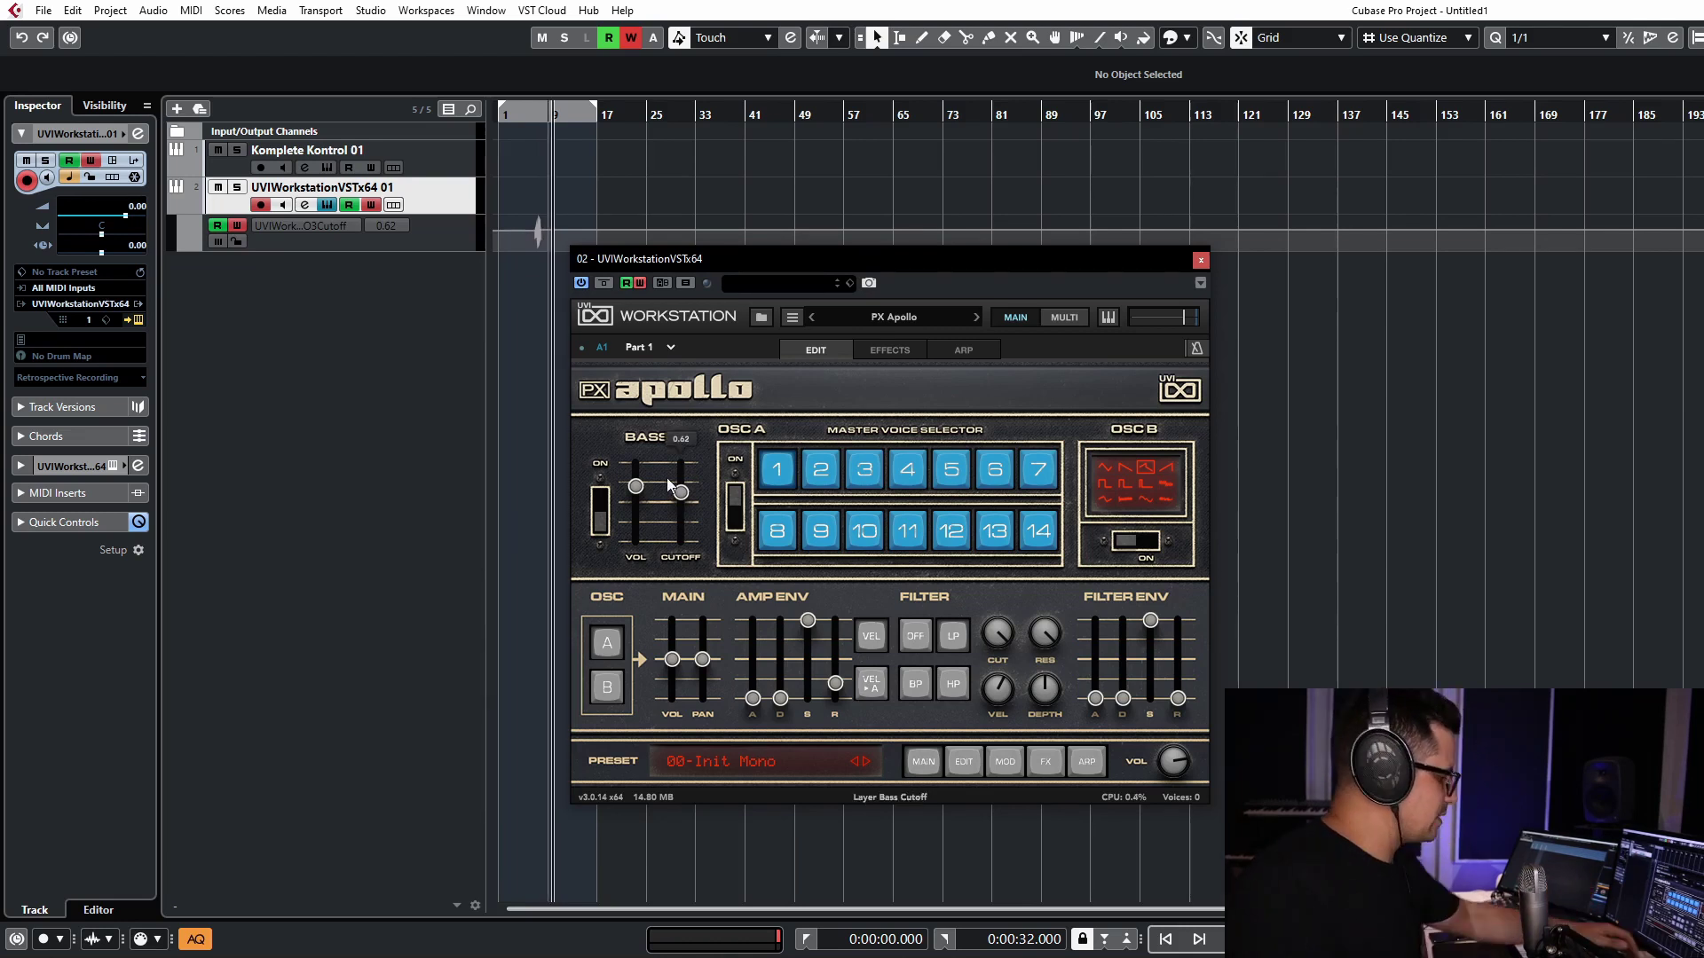
pyautogui.rightClick(681, 492)
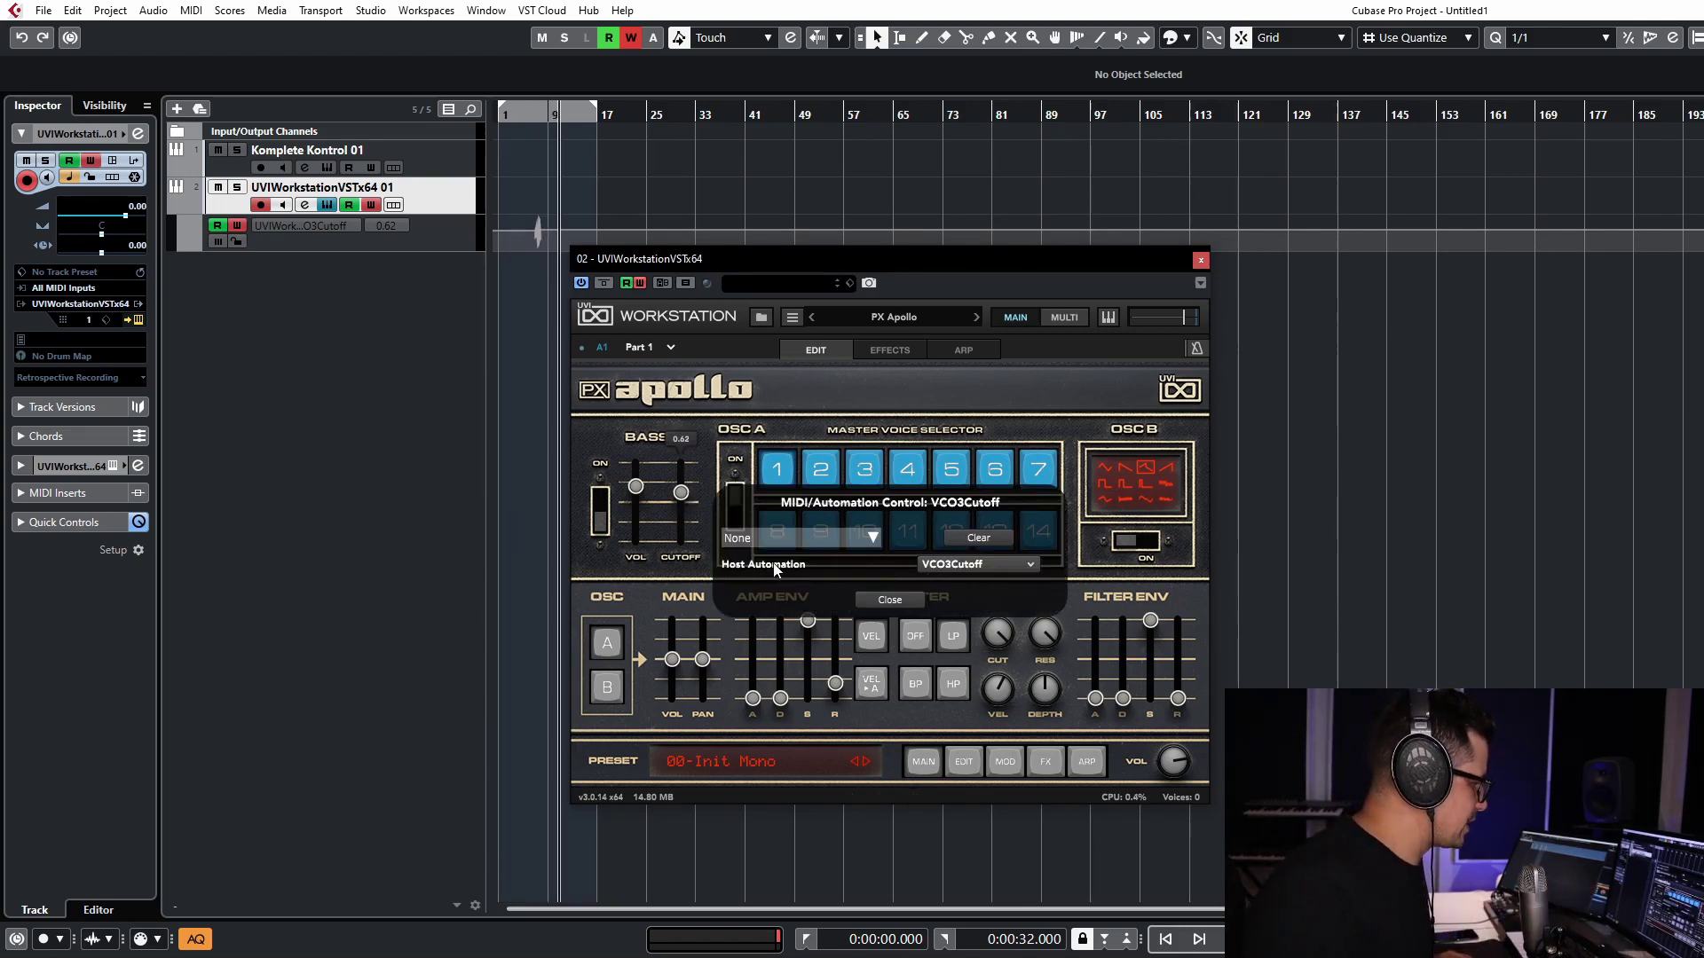
pyautogui.click(775, 569)
pyautogui.click(646, 609)
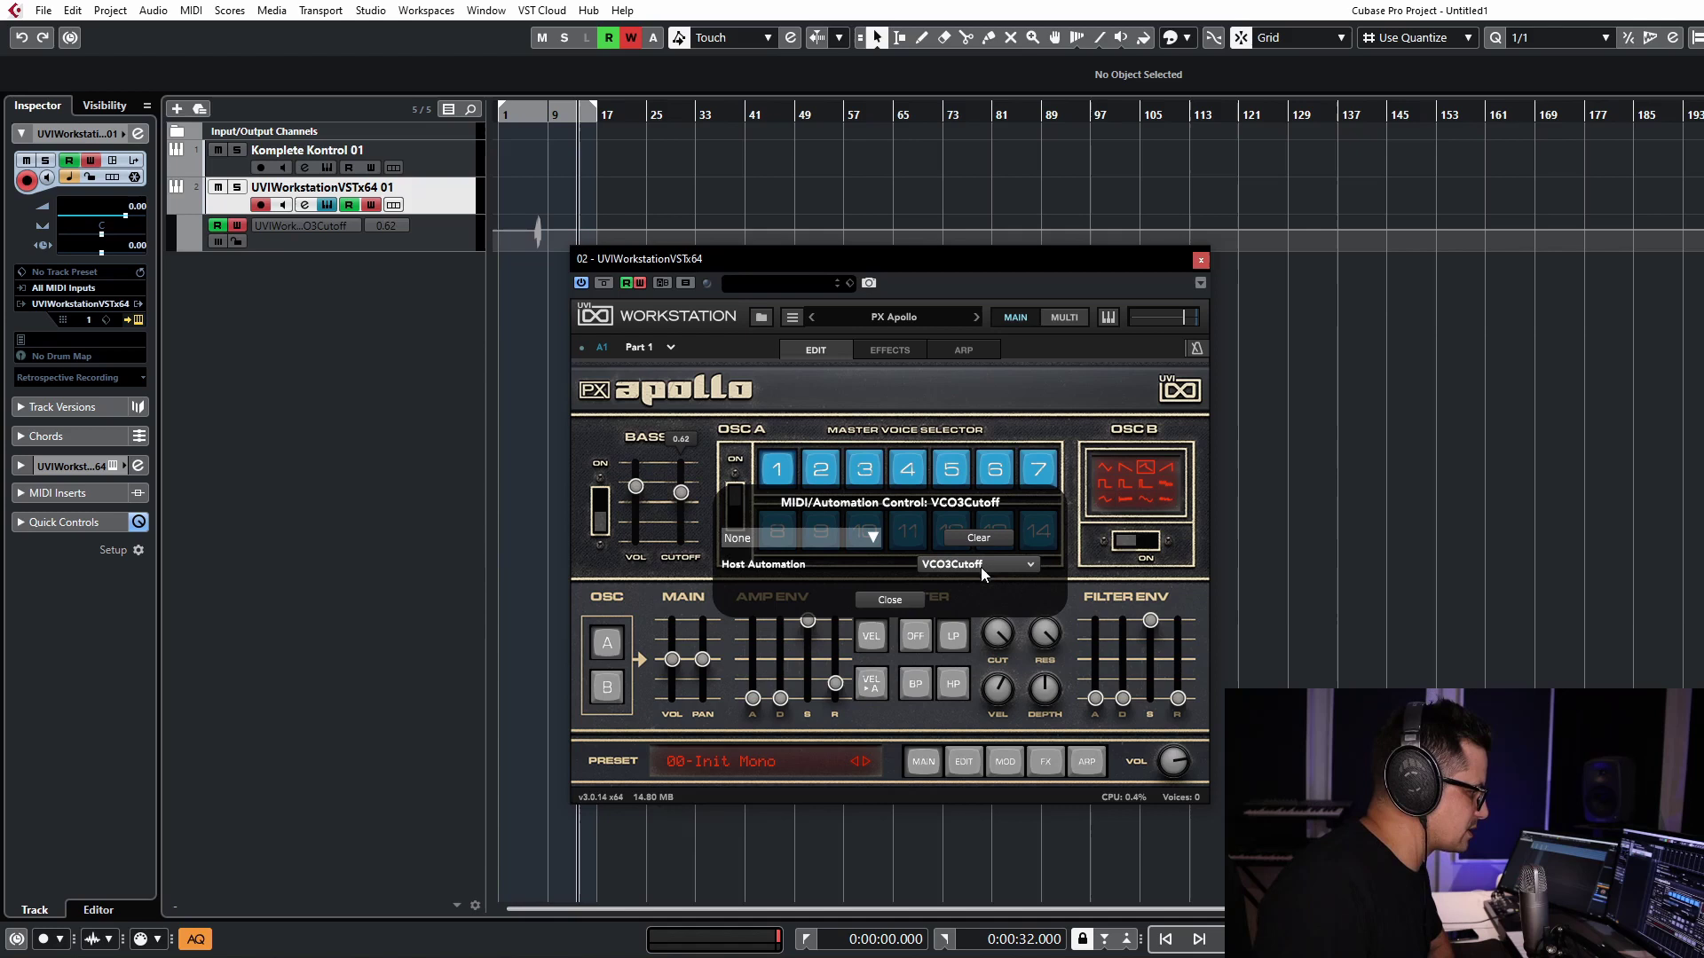
pyautogui.click(884, 601)
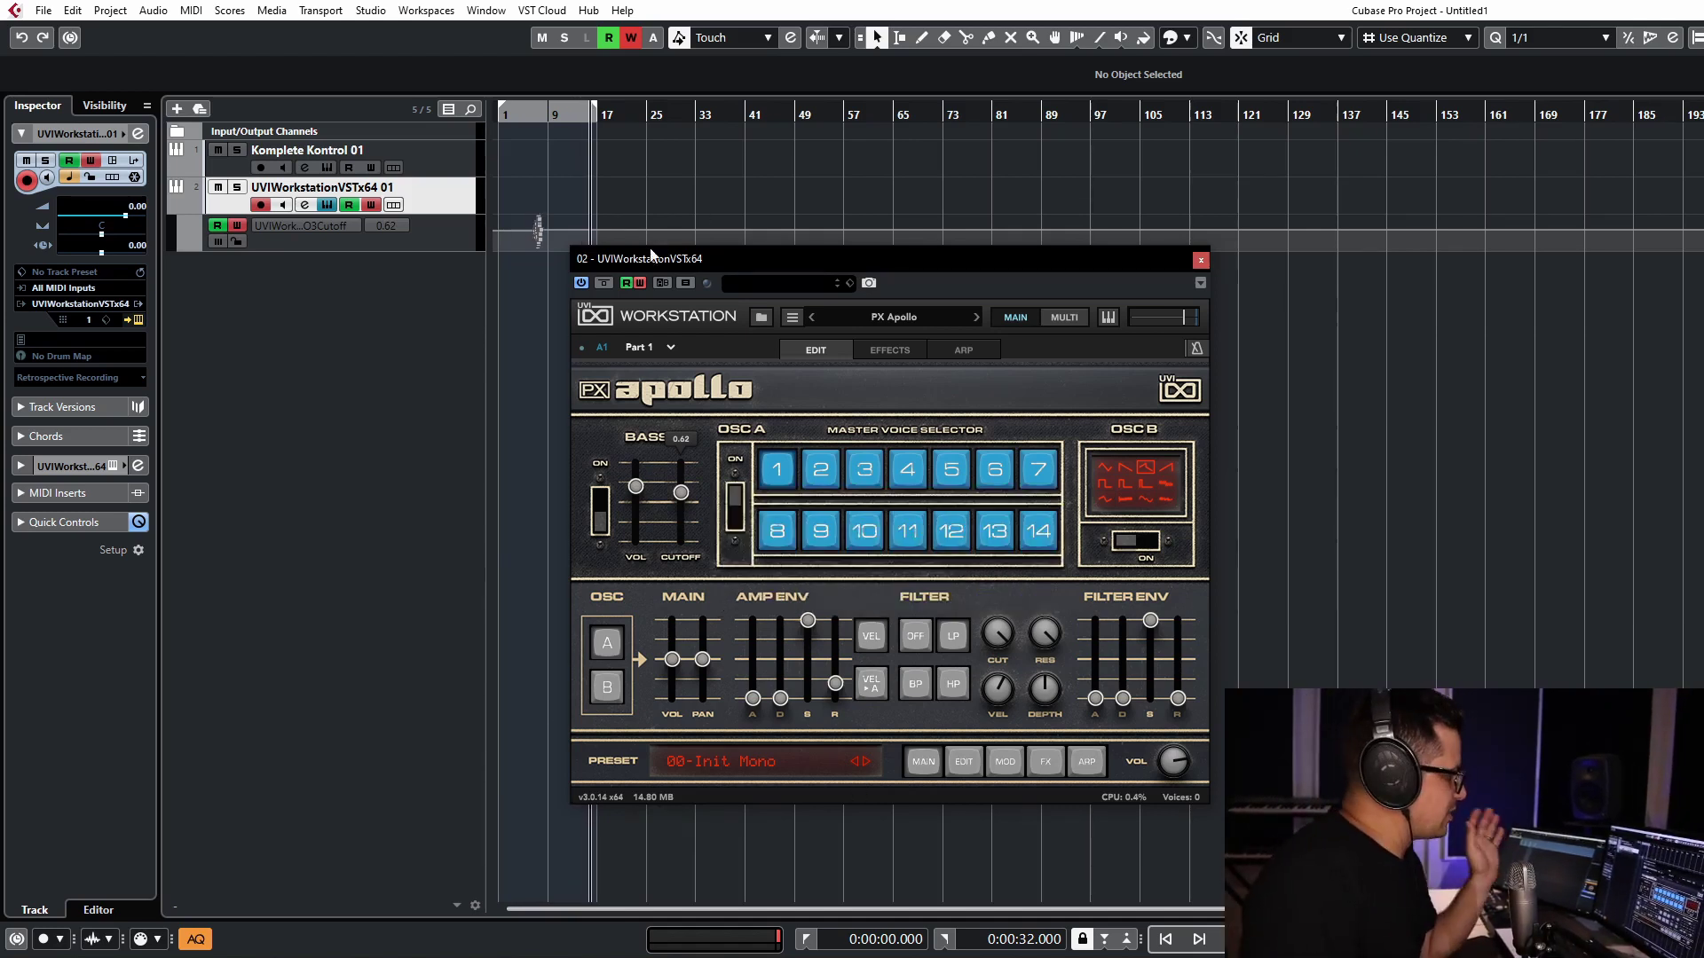
# Close UVI Workstation, reopen track 1's Komplete Kontrol and show So Calm 1's FLT1/FLT2 ENV parameters
pyautogui.click(1201, 260)
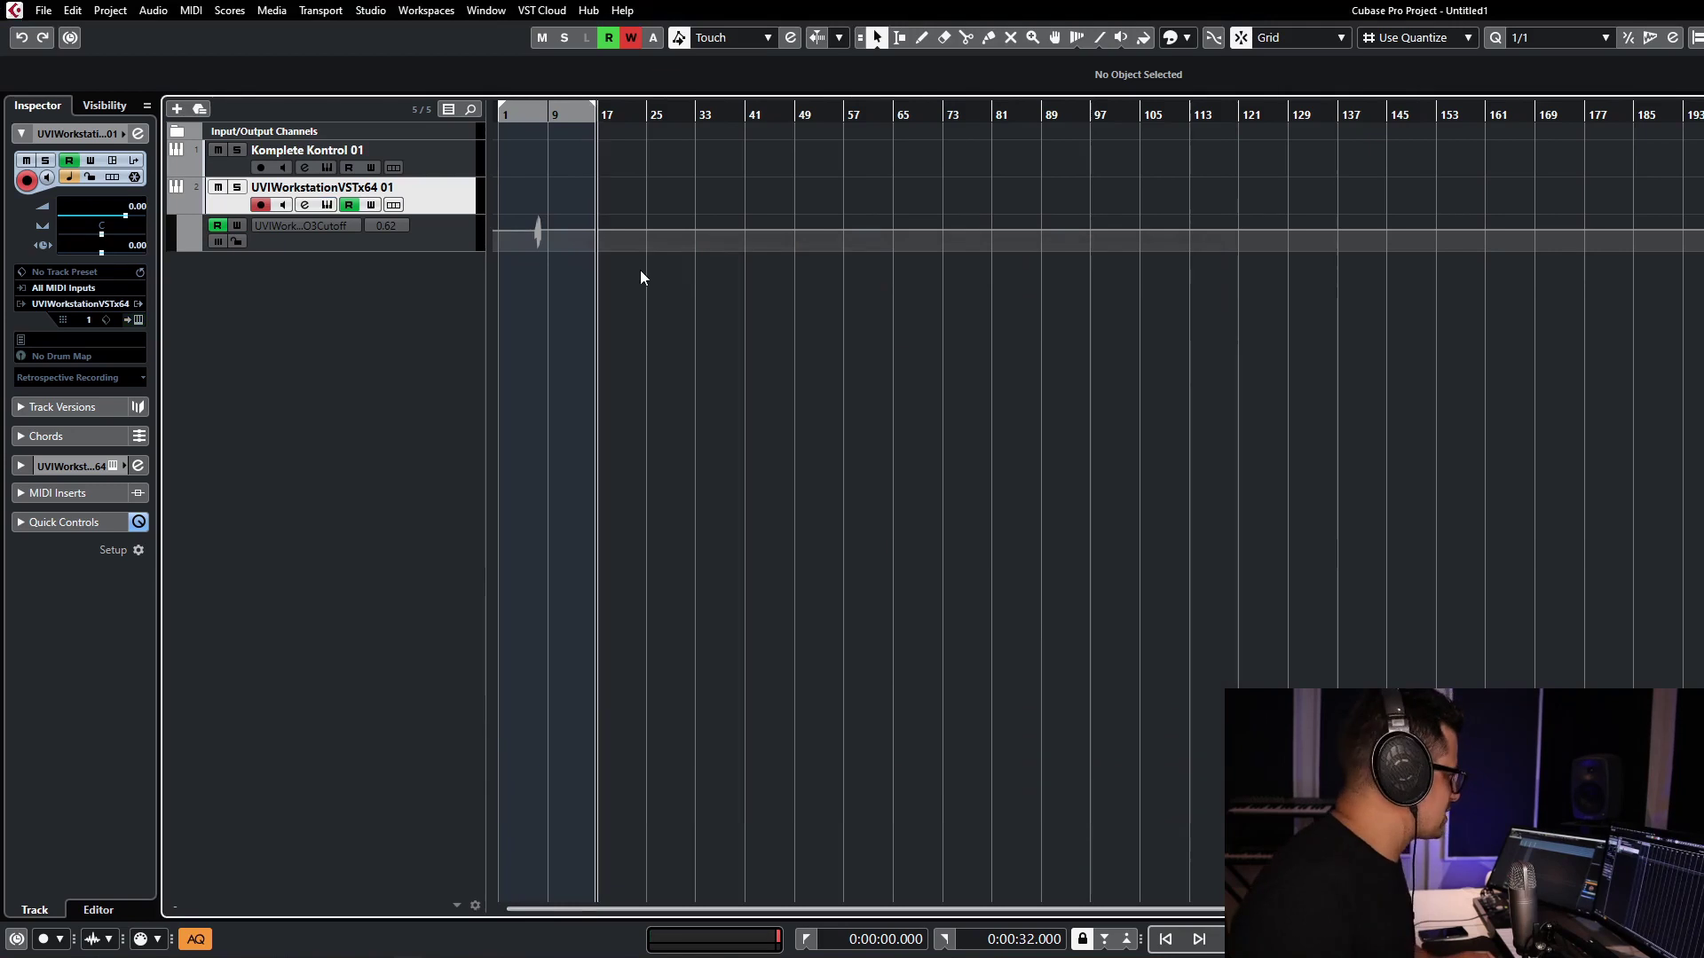
pyautogui.click(464, 149)
pyautogui.click(328, 168)
pyautogui.click(327, 168)
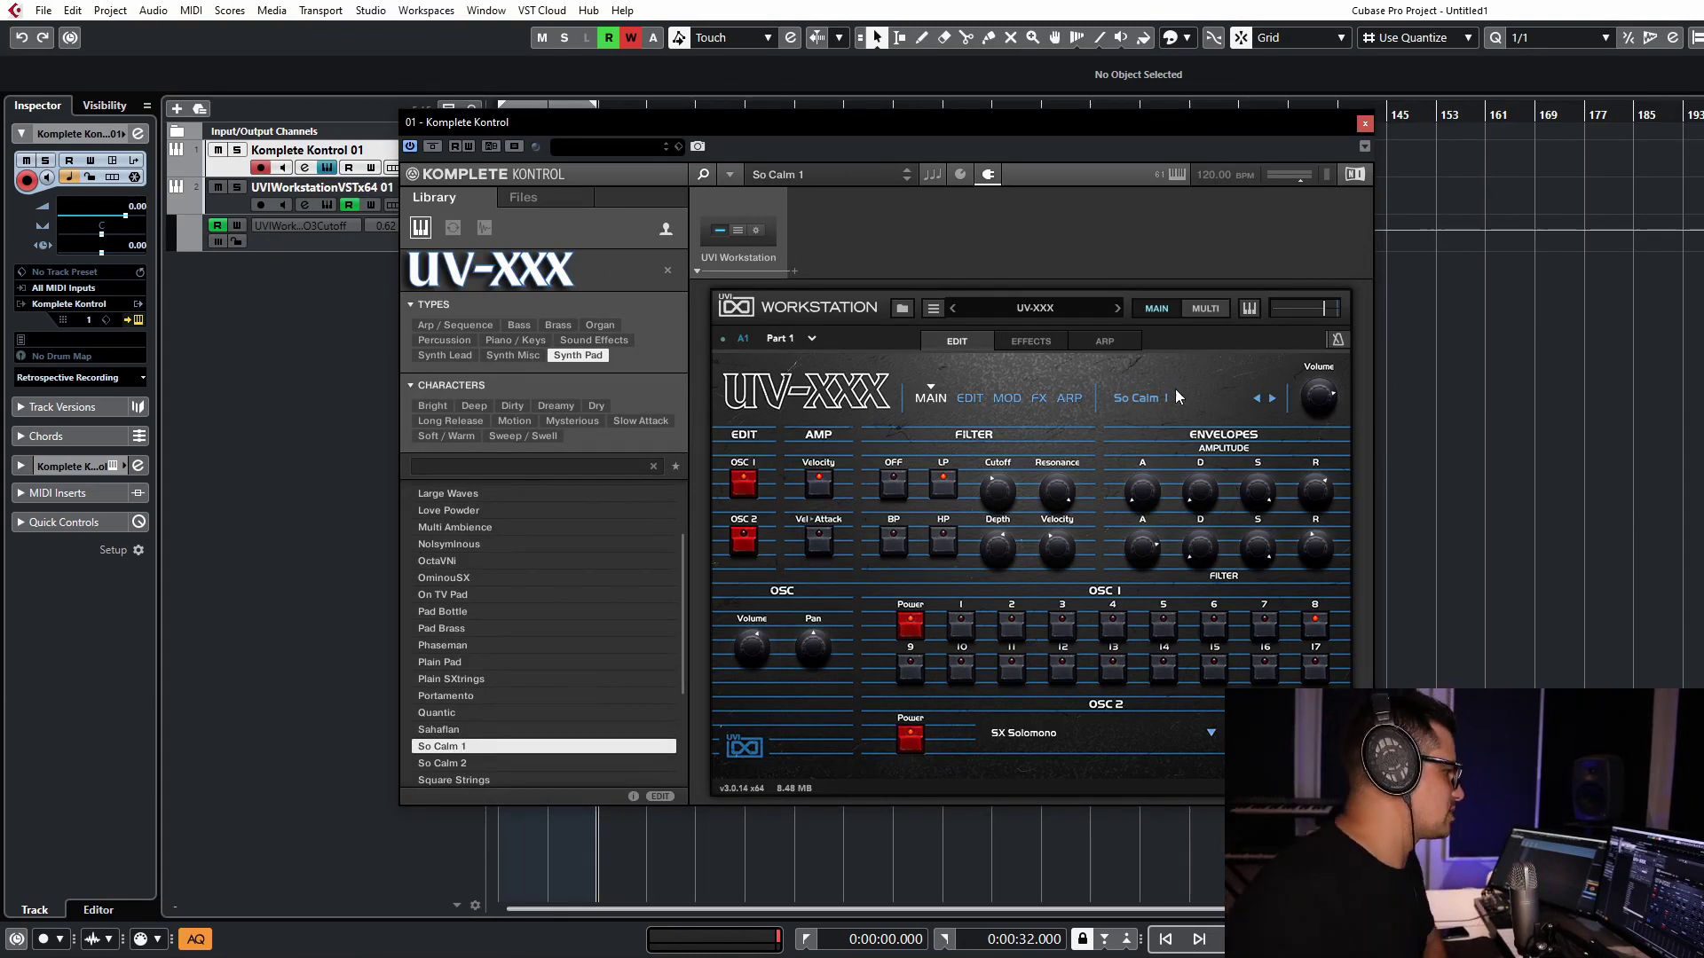
pyautogui.click(960, 173)
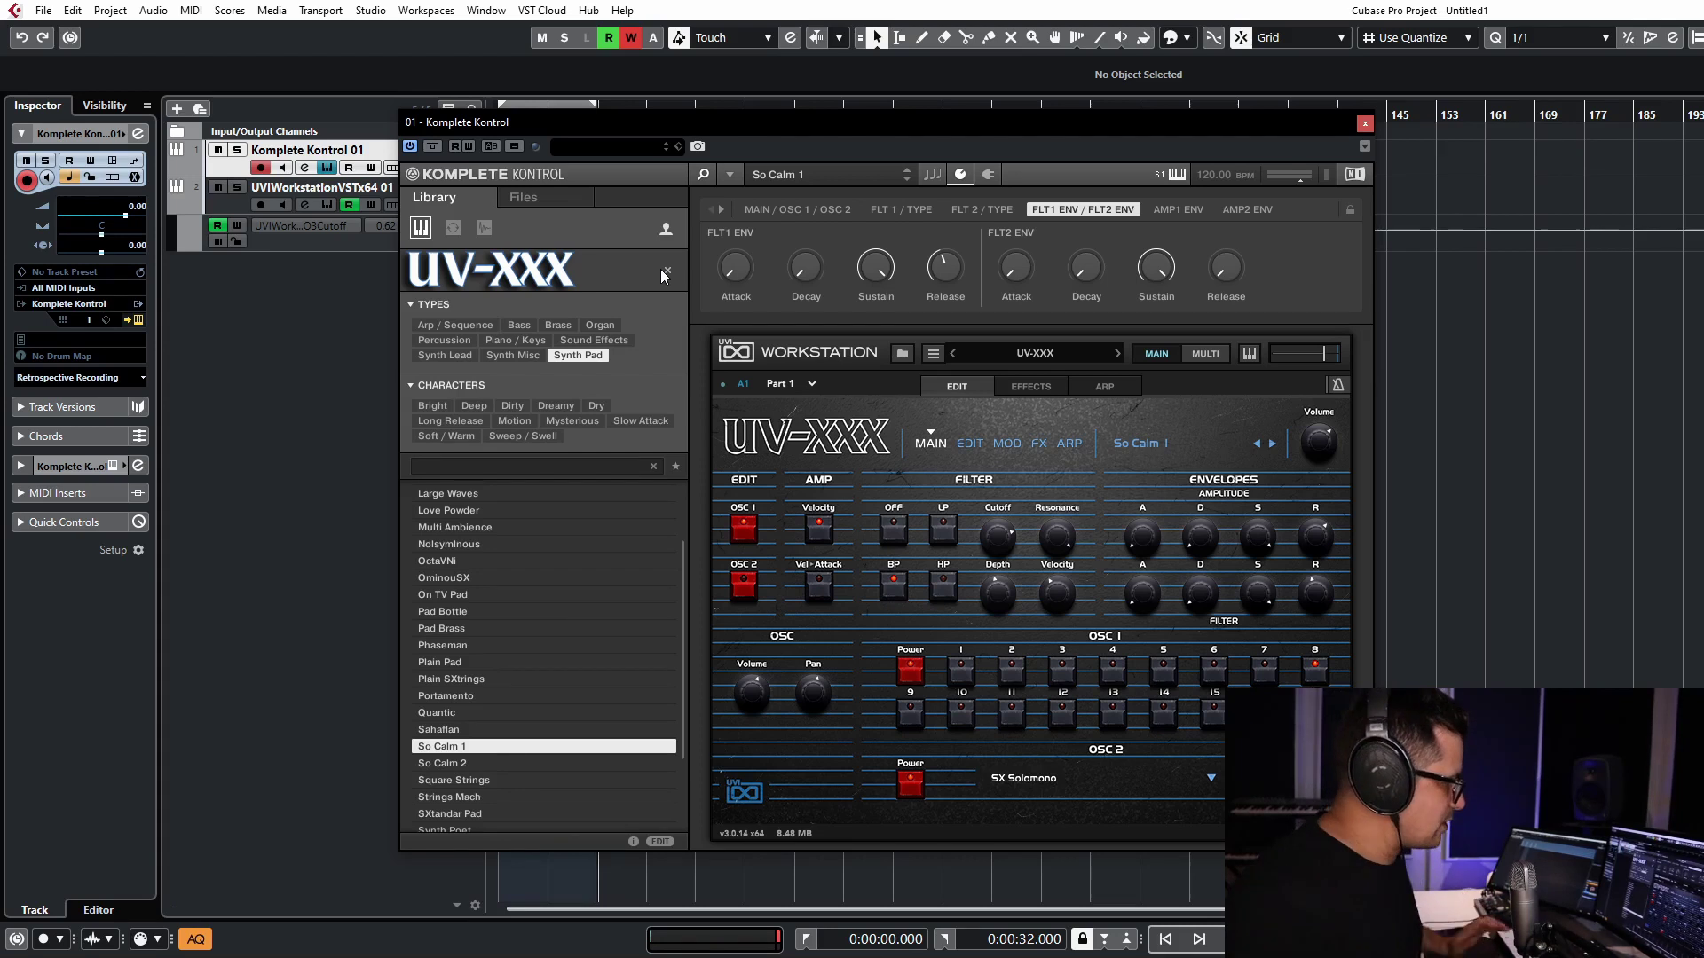
# Clear the UV-XXX filter and select the Bass instrument type in Komplete Kontrol's library
pyautogui.click(670, 270)
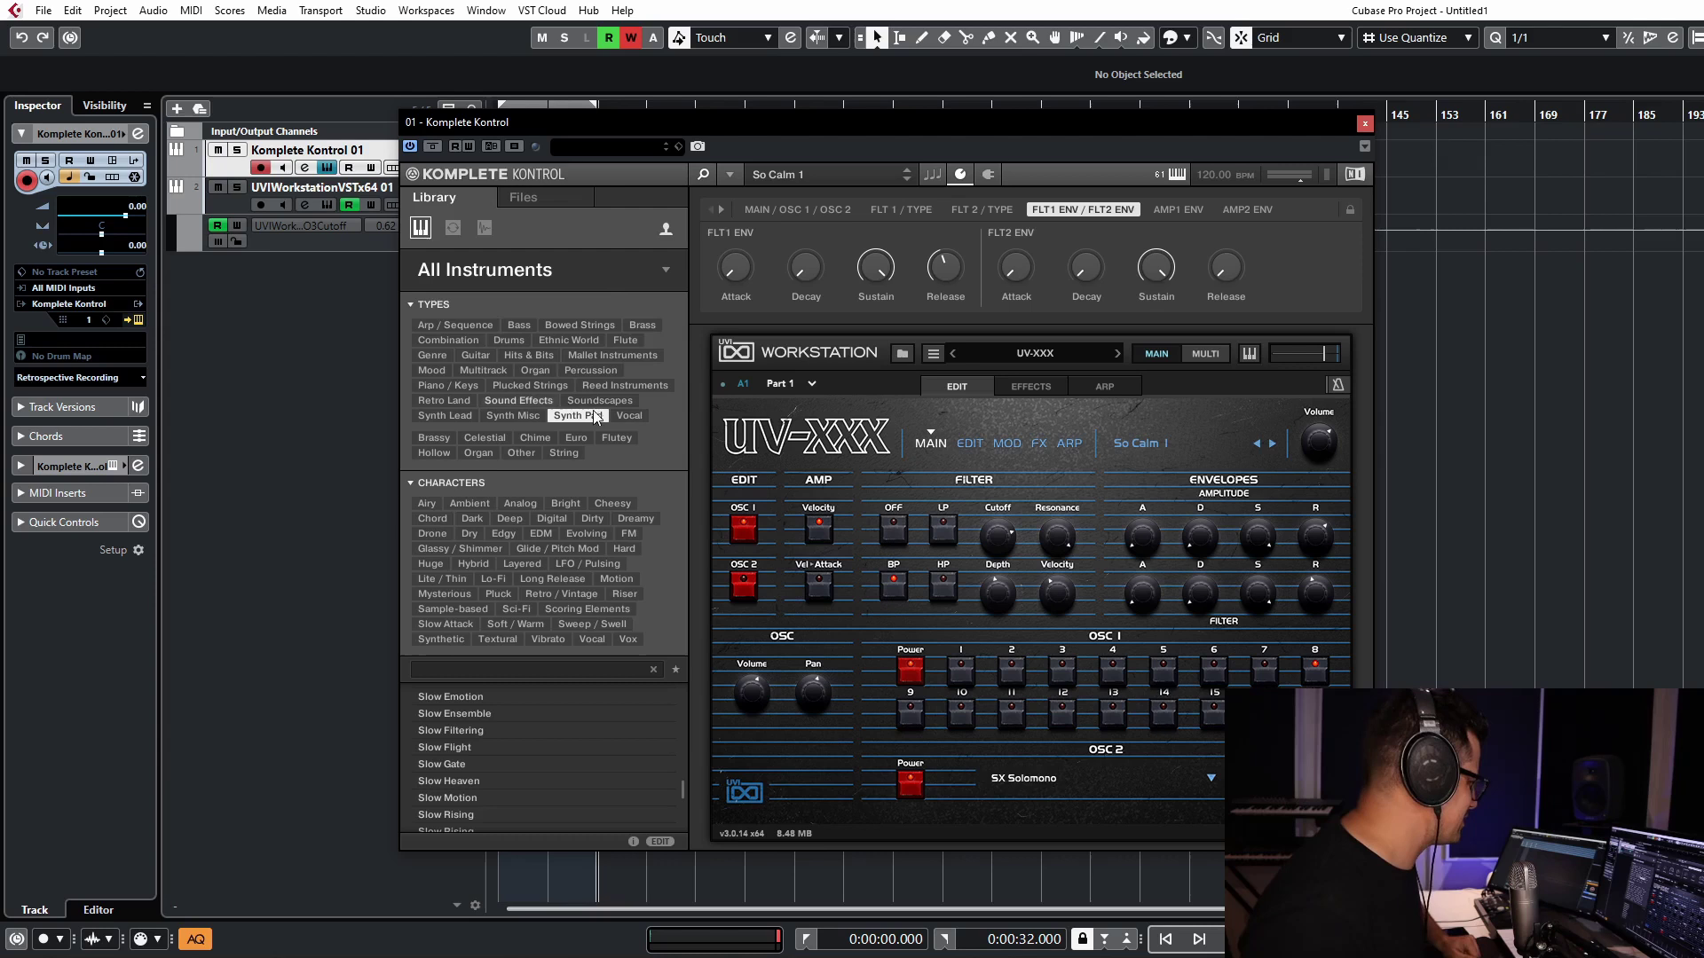
pyautogui.moveTo(683, 795); pyautogui.dragTo(683, 697)
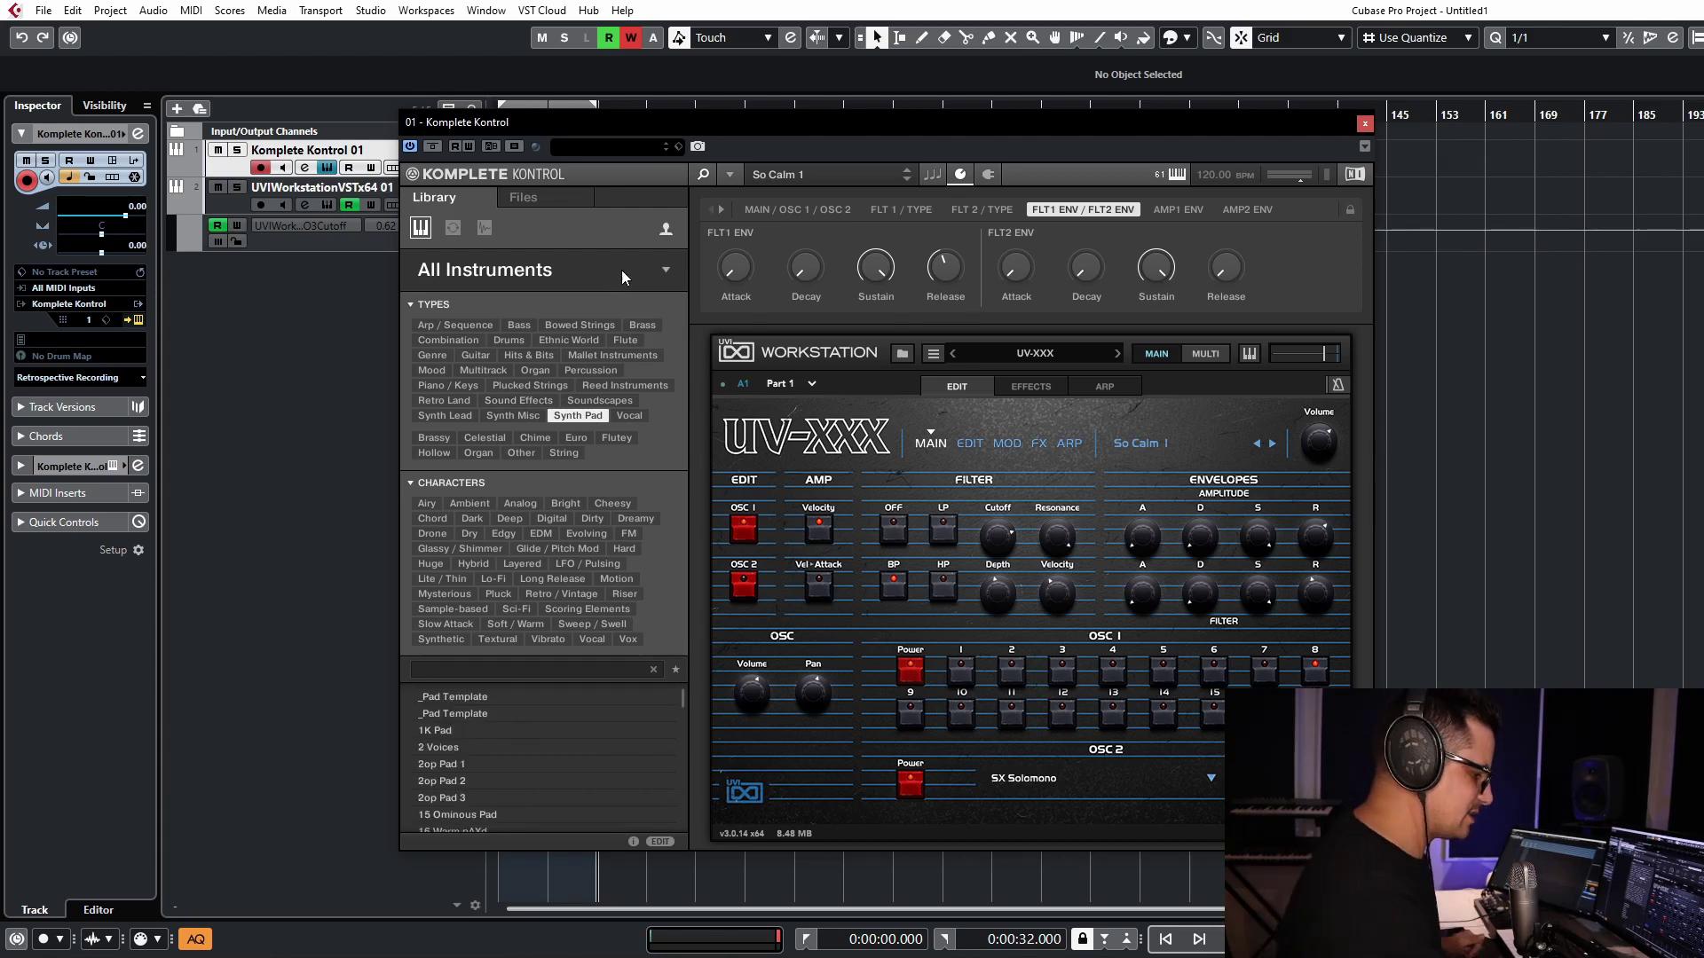
pyautogui.press('Up')
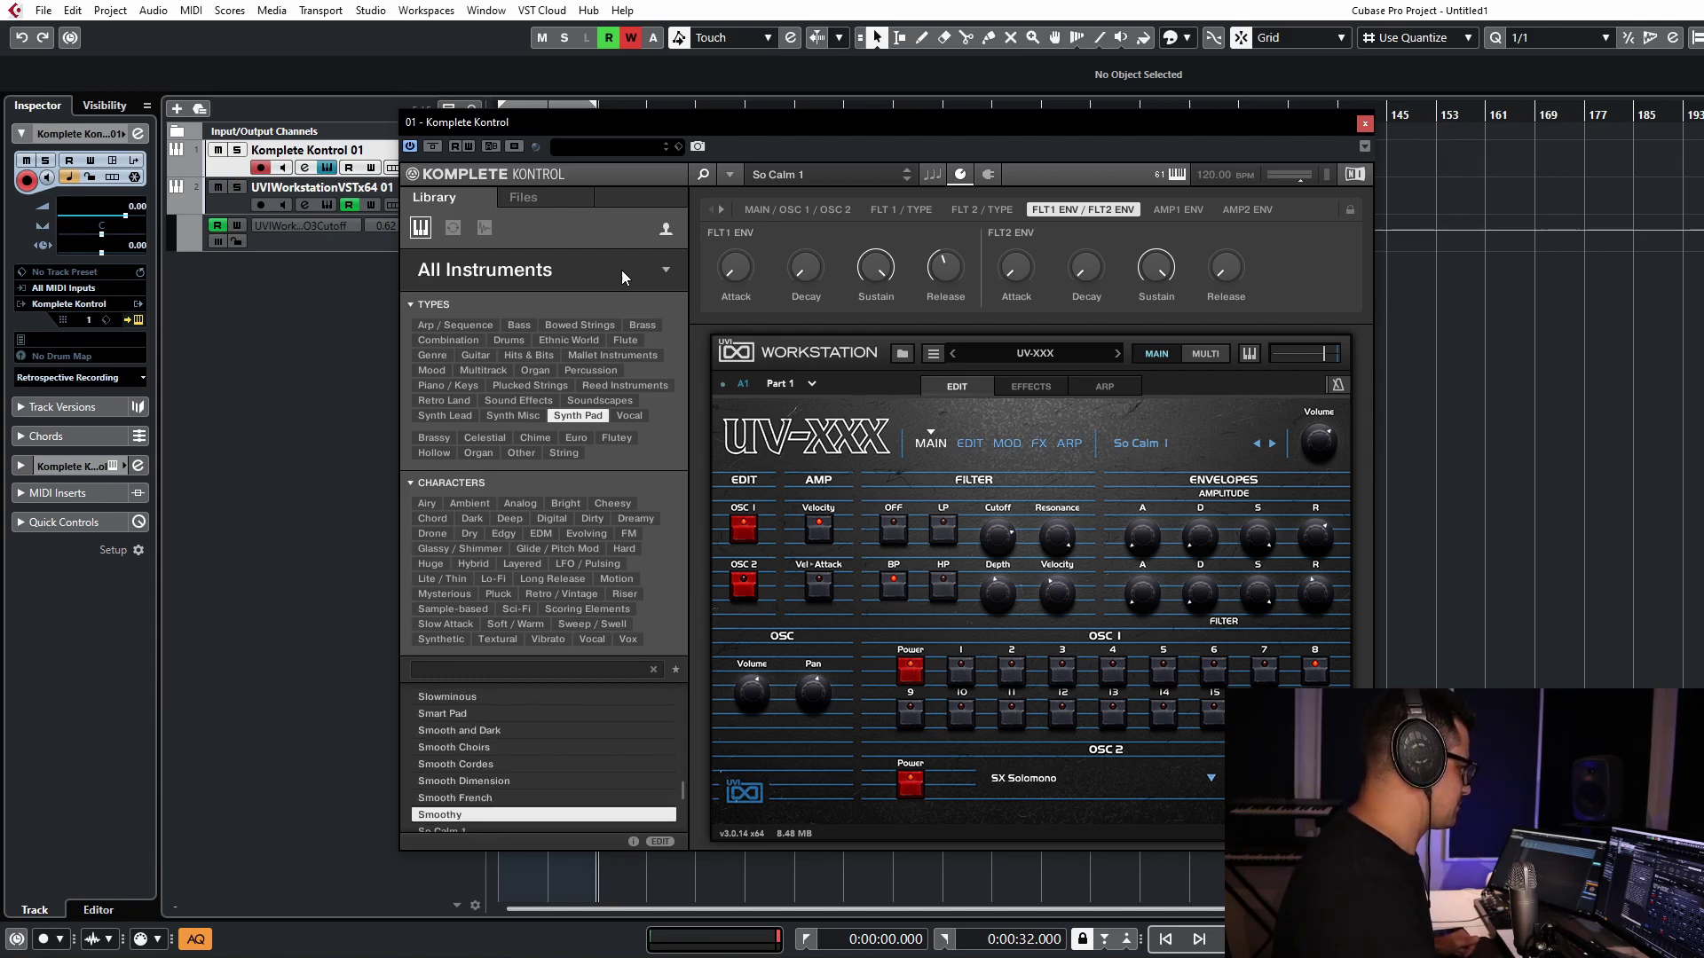
pyautogui.press('Up')
pyautogui.press('Up')
pyautogui.press('Up')
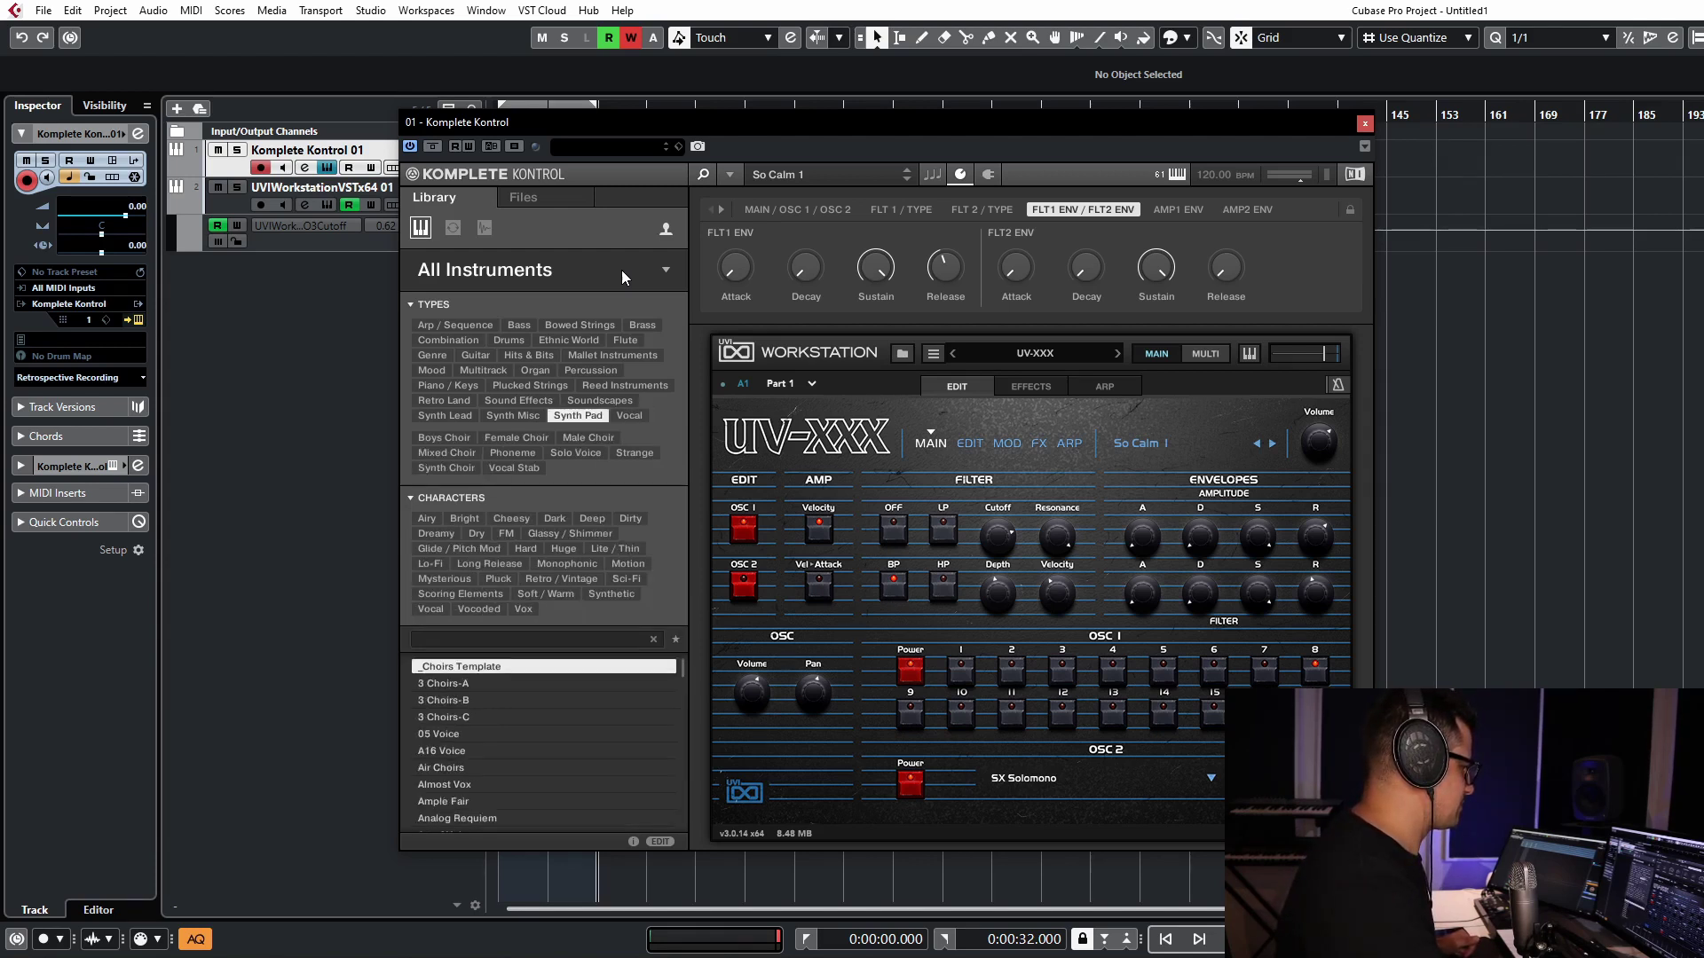
pyautogui.press('Up')
pyautogui.press('Up')
pyautogui.press('Up')
pyautogui.press('Up')
pyautogui.press('Up')
pyautogui.press('Up')
pyautogui.press('Up')
pyautogui.press('Up')
pyautogui.press('Up')
pyautogui.press('Up')
pyautogui.press('Up')
pyautogui.press('Up')
pyautogui.press('Up')
pyautogui.press('Up')
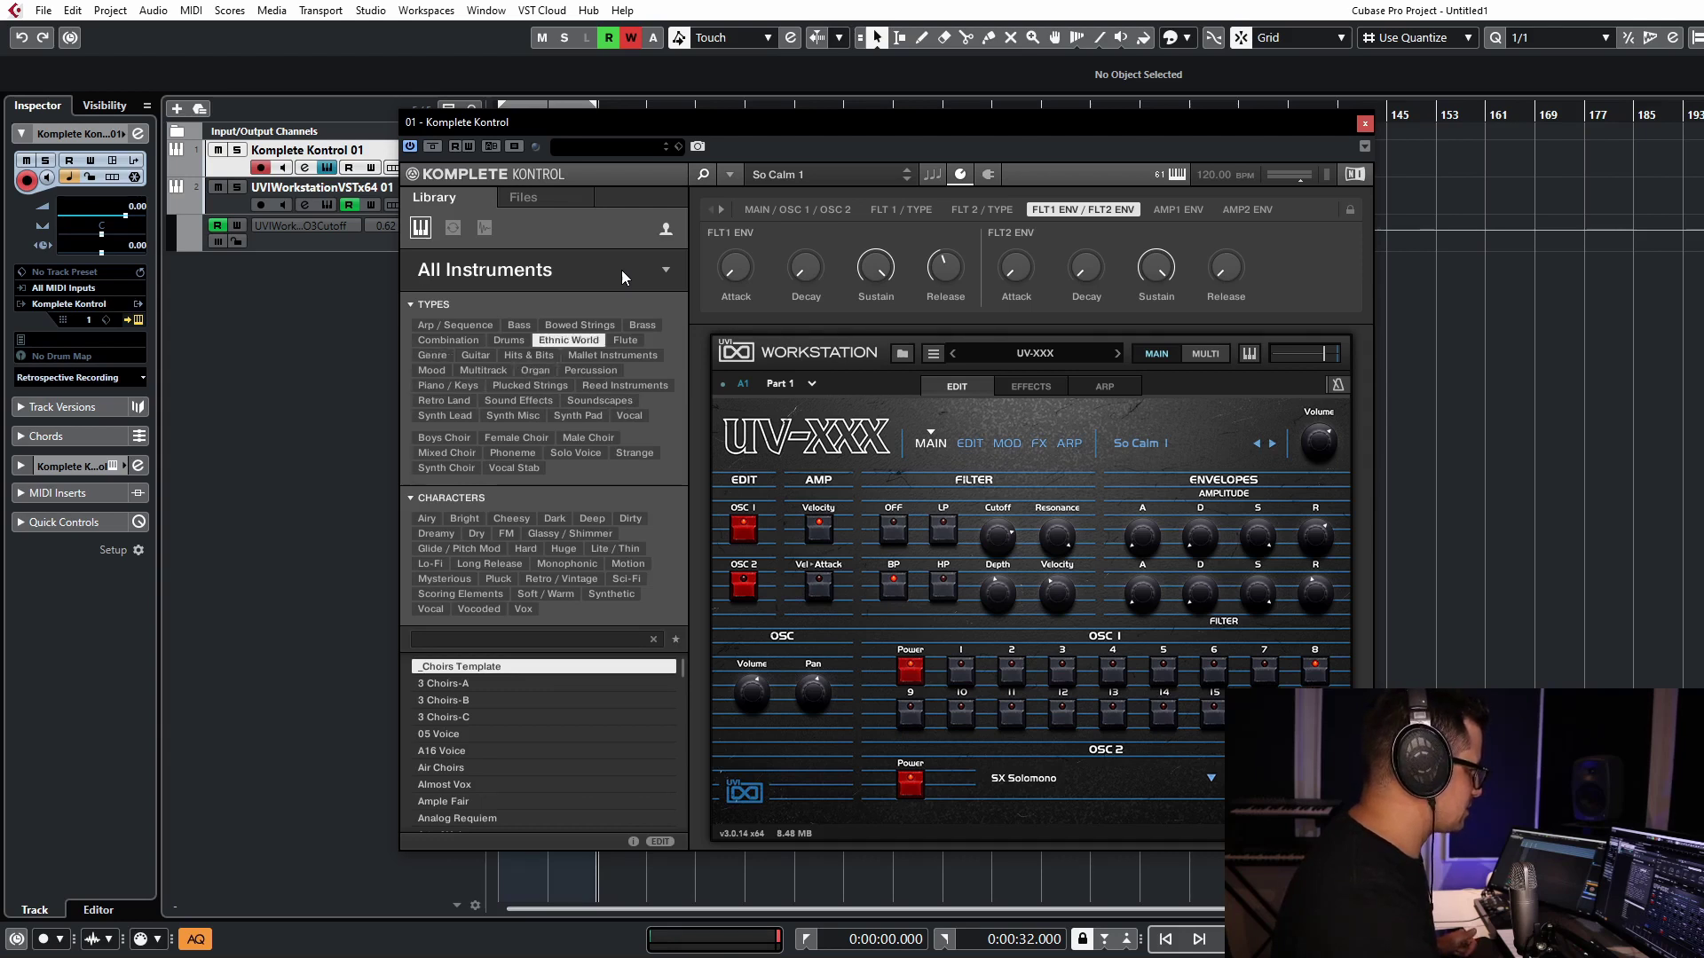
pyautogui.press('Down')
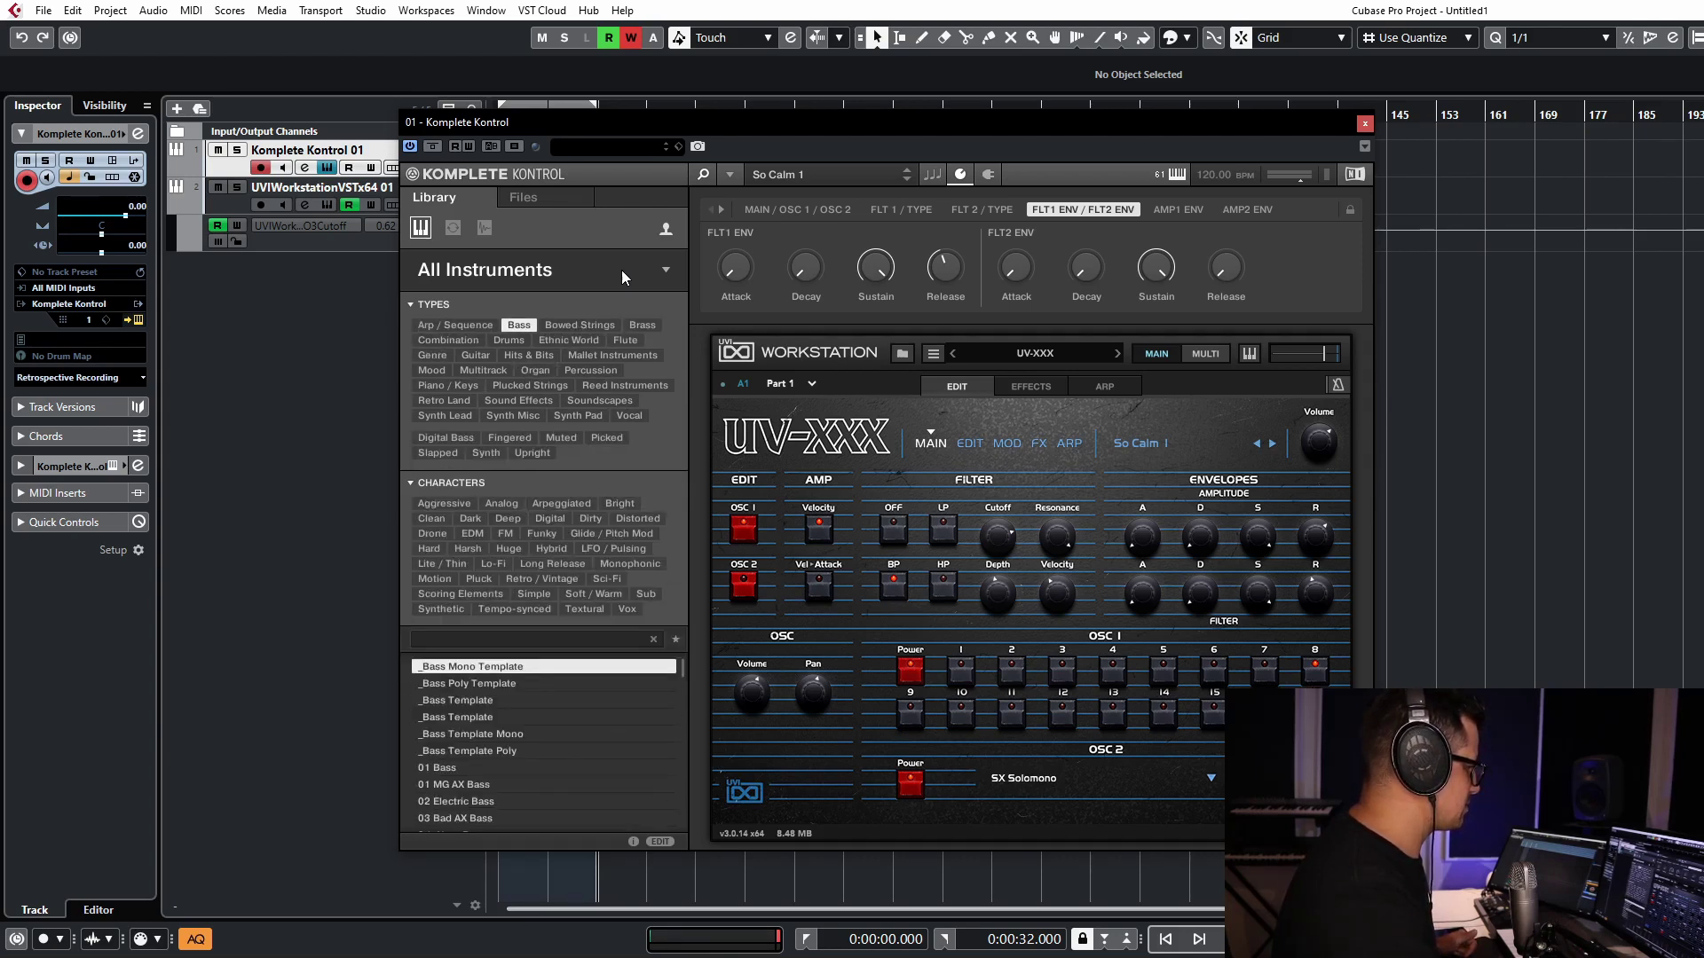
# Narrow bass presets with the Synth and Analog tags and load Saturn-6's Hyper Phat 1
pyautogui.press('Right')
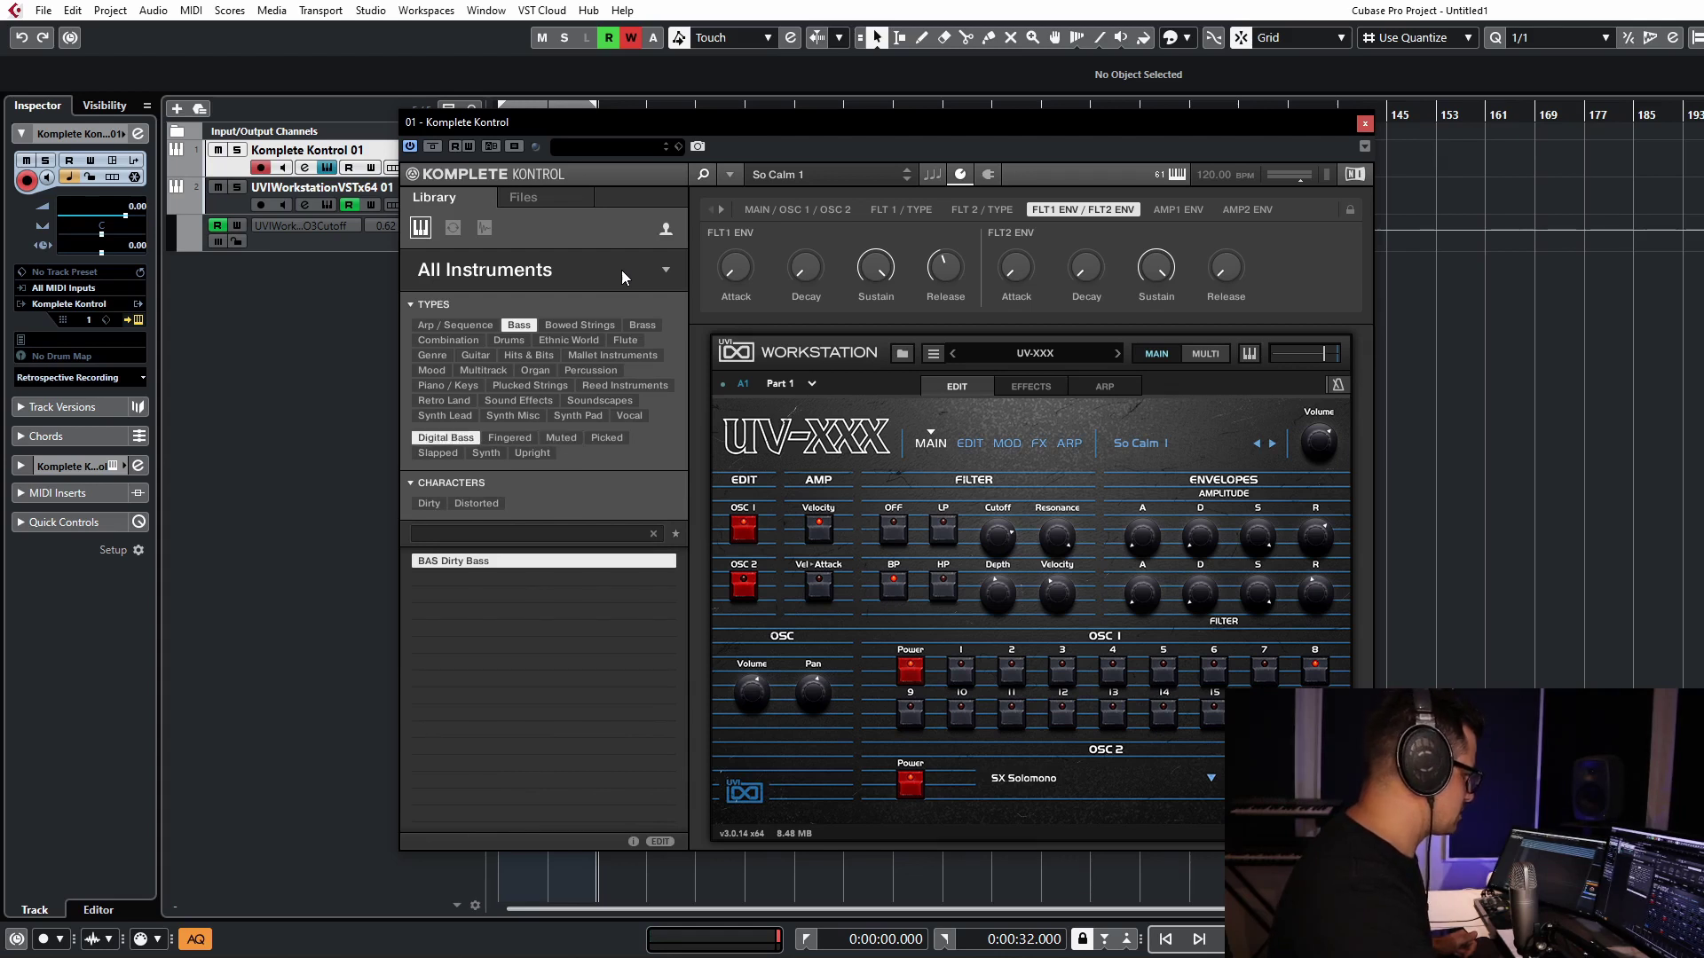
pyautogui.press('Left')
pyautogui.press('Right')
pyautogui.press('Right')
pyautogui.press('Right')
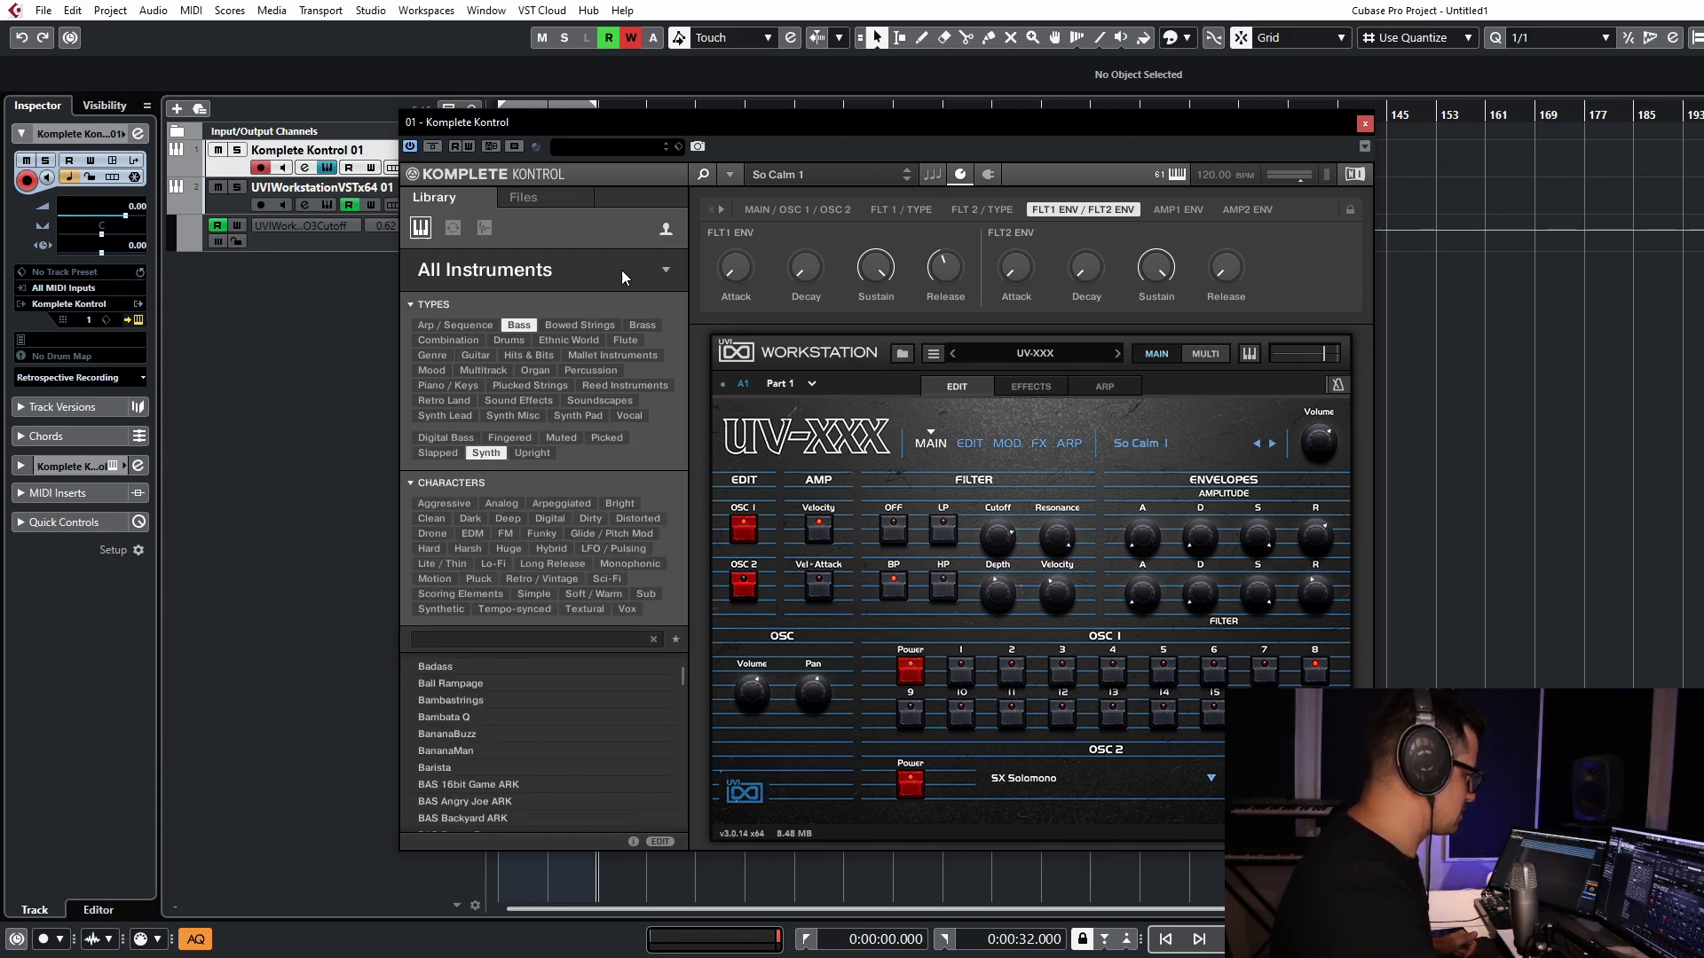
pyautogui.press('Down')
pyautogui.press('Right')
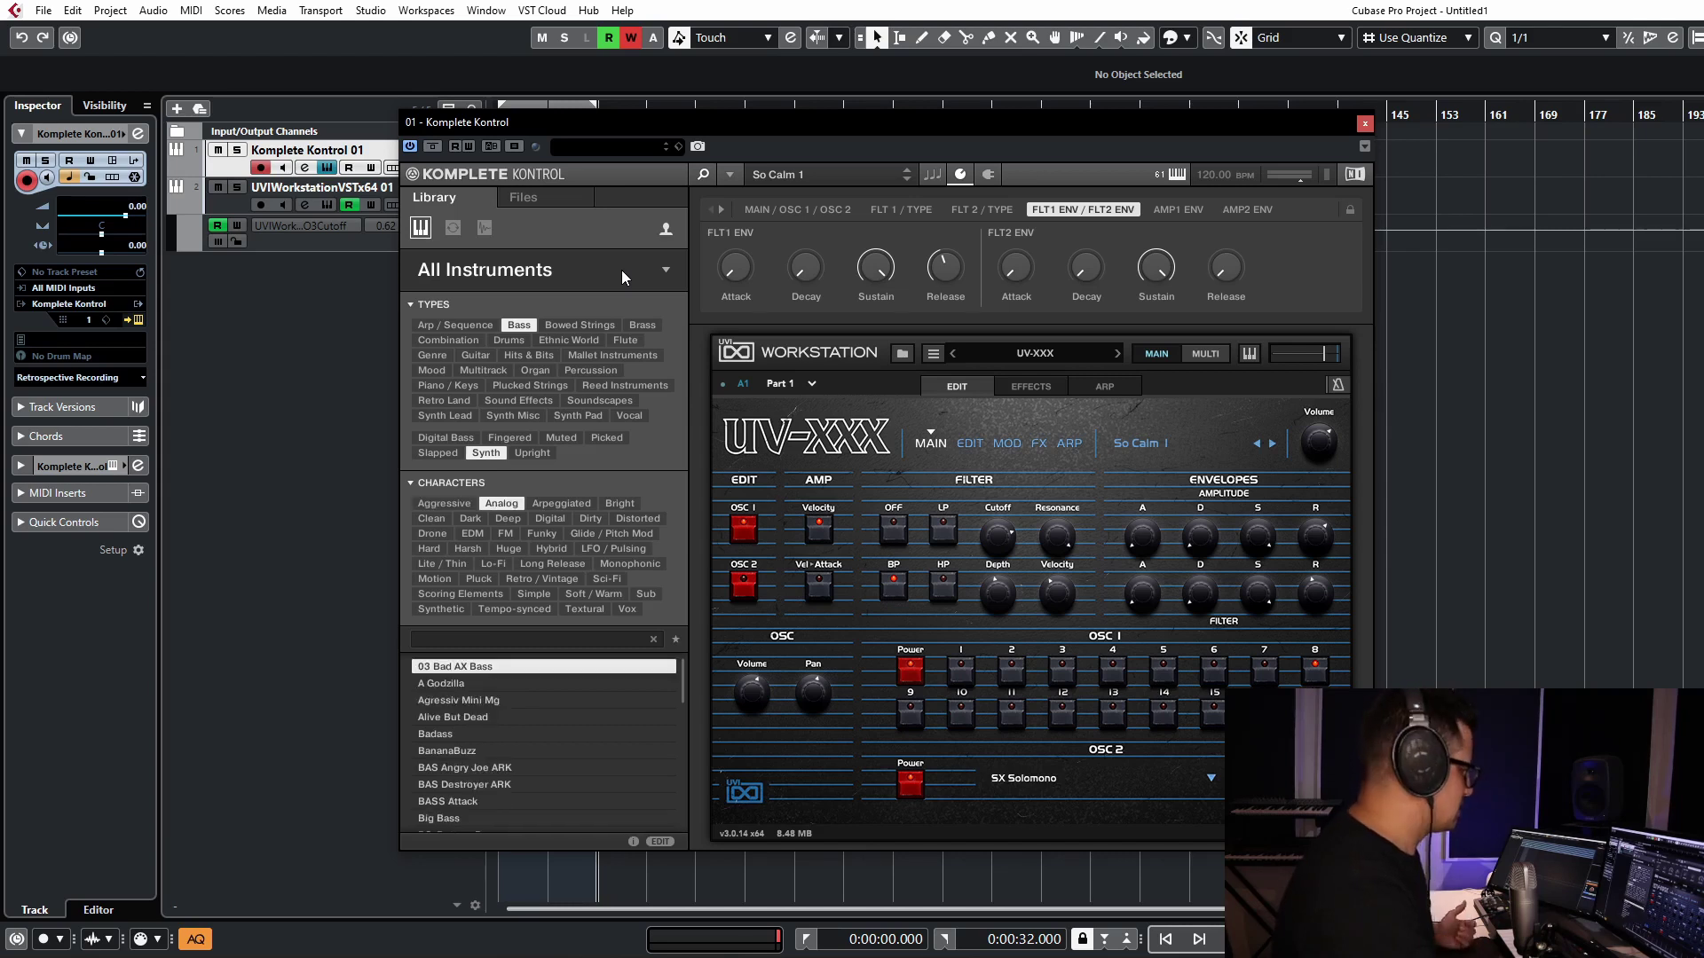
pyautogui.press('Down')
pyautogui.press('Down')
pyautogui.press('Down')
pyautogui.press('Down')
pyautogui.press('Down')
pyautogui.press('Down')
pyautogui.press('Down')
pyautogui.press('Down')
pyautogui.press('Down')
pyautogui.press('Down')
pyautogui.press('Down')
pyautogui.press('Down')
pyautogui.press('Down')
pyautogui.press('Down')
pyautogui.press('Down')
pyautogui.press('Down')
pyautogui.press('Down')
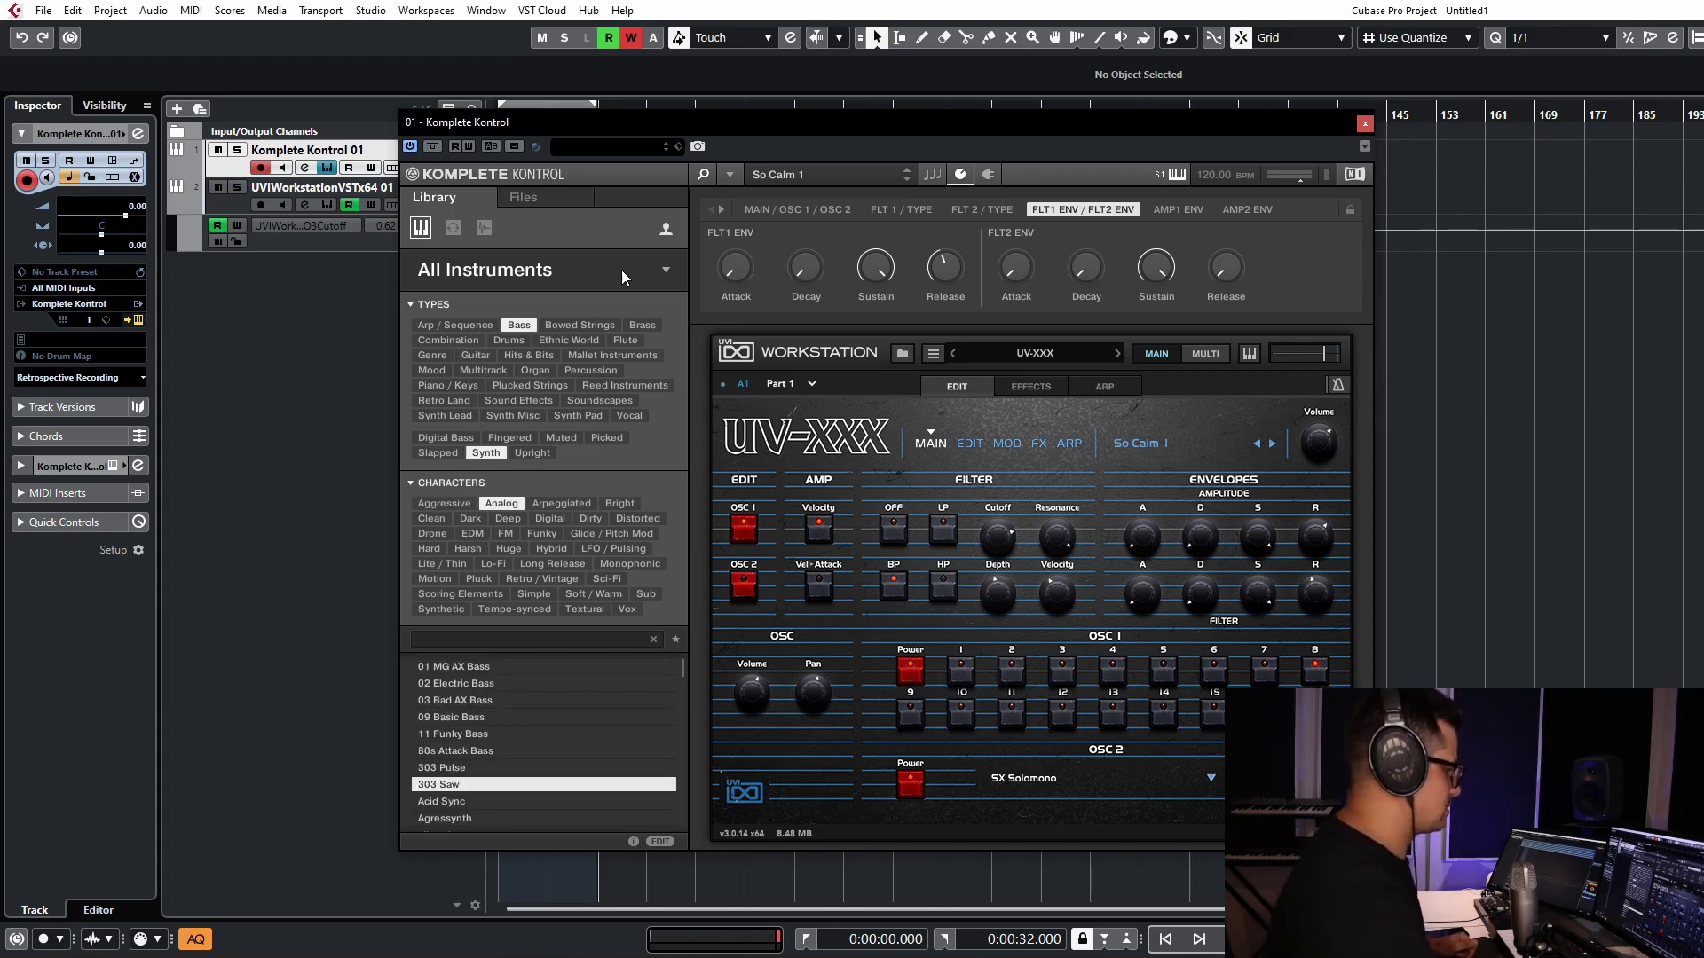
pyautogui.press('Down')
pyautogui.press('Down')
pyautogui.press('Down')
pyautogui.press('Down')
pyautogui.press('Down')
pyautogui.press('Down')
pyautogui.press('Down')
pyautogui.press('Down')
pyautogui.press('Down')
pyautogui.press('Down')
pyautogui.press('Down')
pyautogui.press('Down')
pyautogui.press('Down')
pyautogui.press('Down')
pyautogui.press('Down')
pyautogui.press('Down')
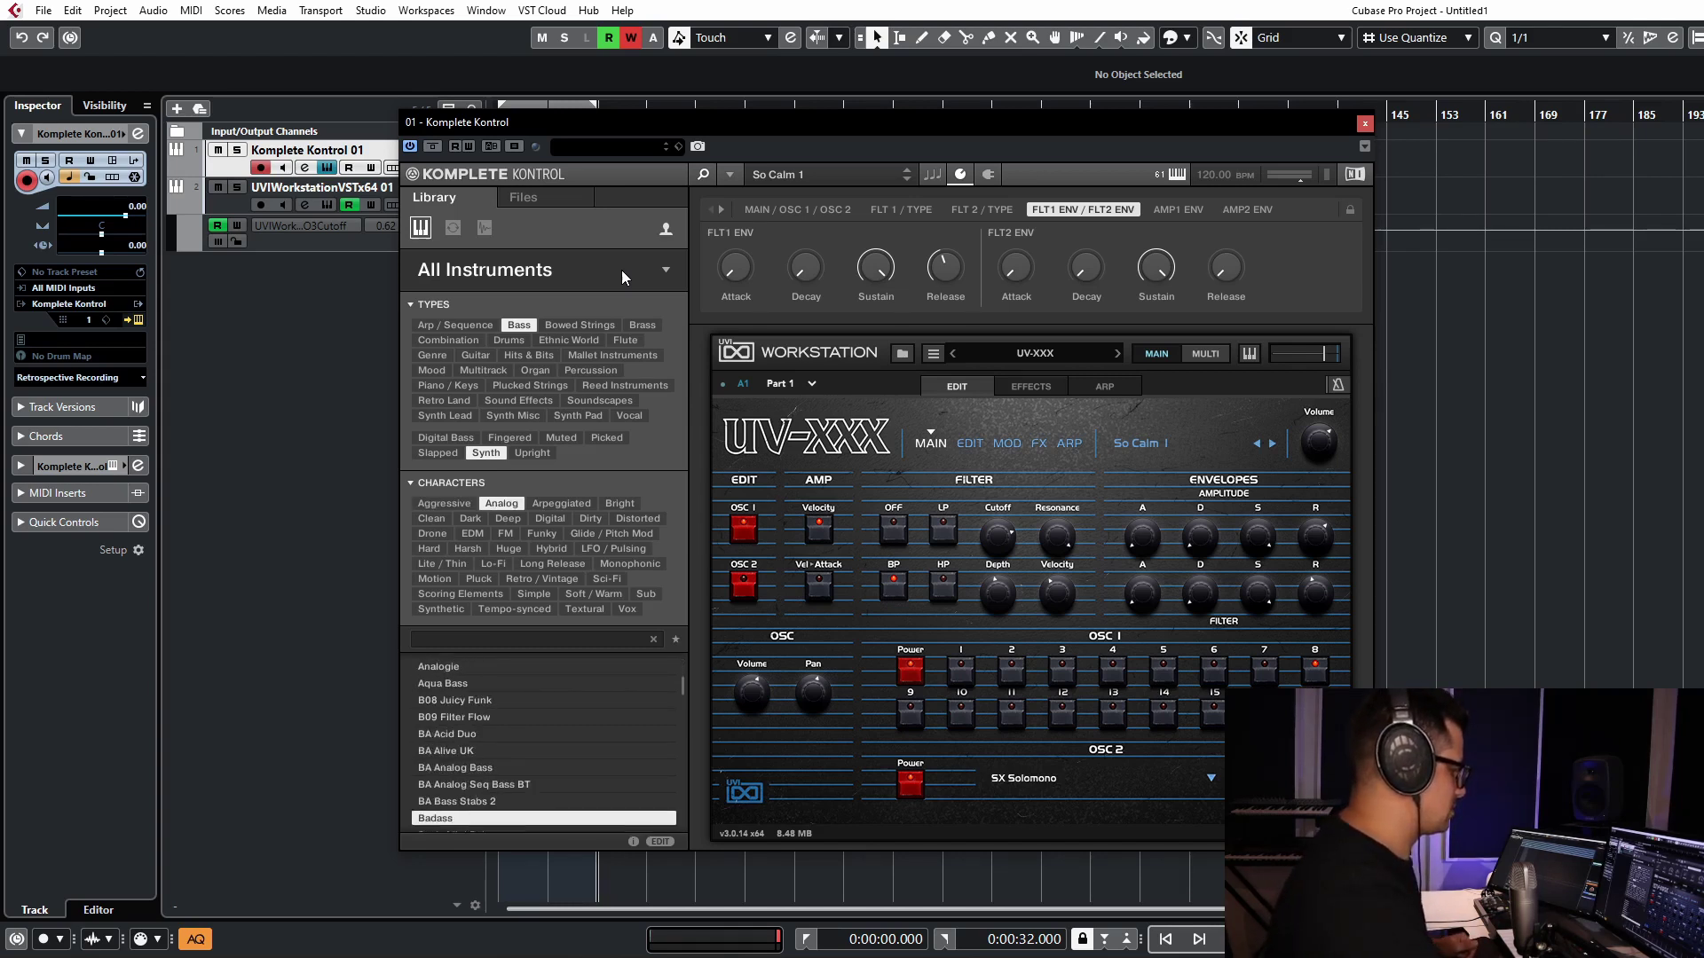
pyautogui.press('Down')
pyautogui.press('Down')
pyautogui.press('Down')
pyautogui.press('Down')
pyautogui.press('Down')
pyautogui.press('Down')
pyautogui.press('Down')
pyautogui.press('Down')
pyautogui.press('Down')
pyautogui.press('Down')
pyautogui.press('Down')
pyautogui.press('Down')
pyautogui.press('Down')
pyautogui.press('Down')
pyautogui.press('Down')
pyautogui.press('Down')
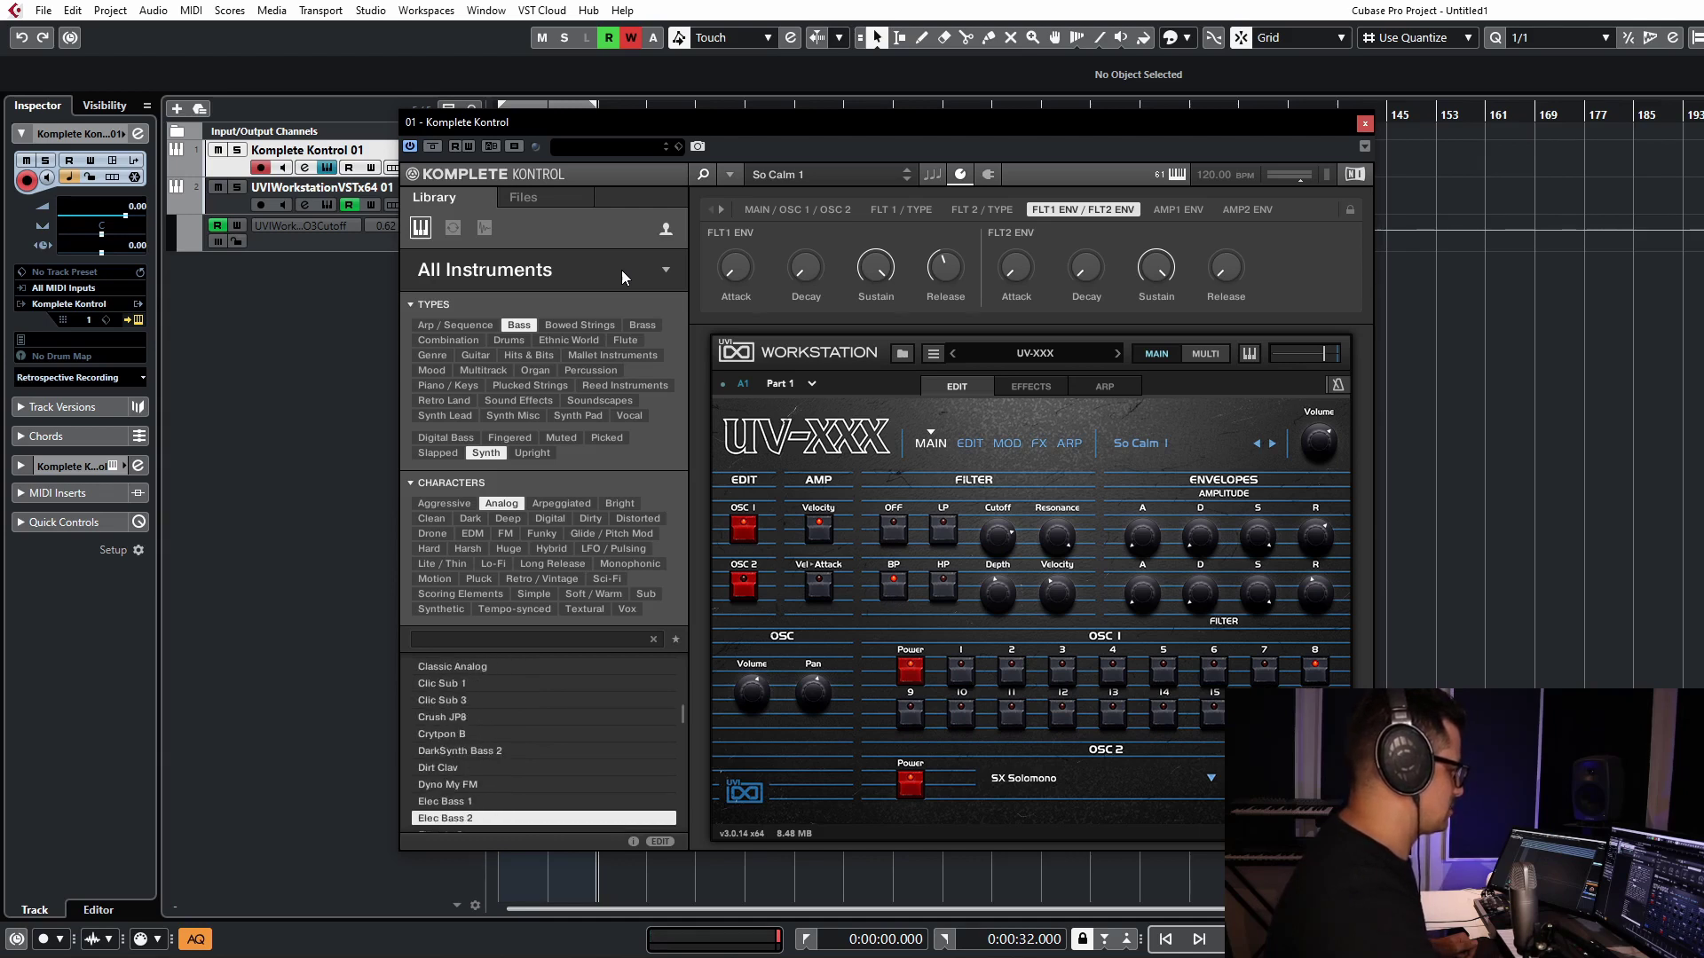
pyautogui.press('Up')
pyautogui.press('Down')
pyautogui.press('Down')
pyautogui.press('Down')
pyautogui.press('Down')
pyautogui.press('Down')
pyautogui.press('Down')
pyautogui.press('Down')
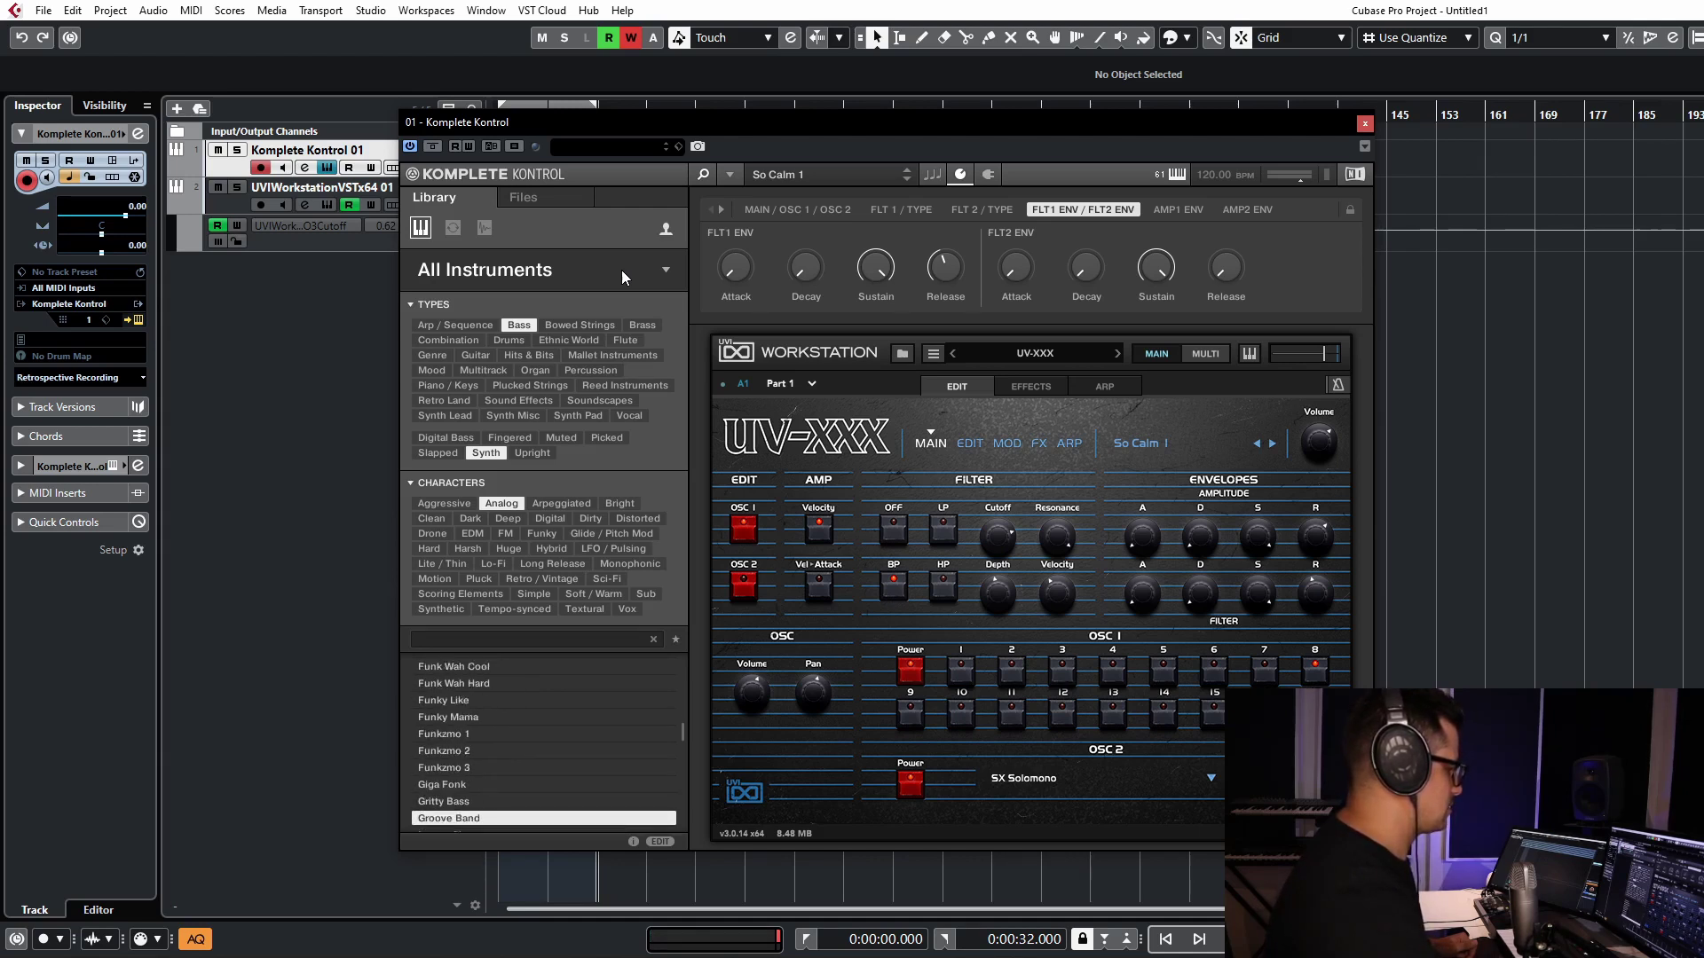
pyautogui.press('Up')
pyautogui.press('Up')
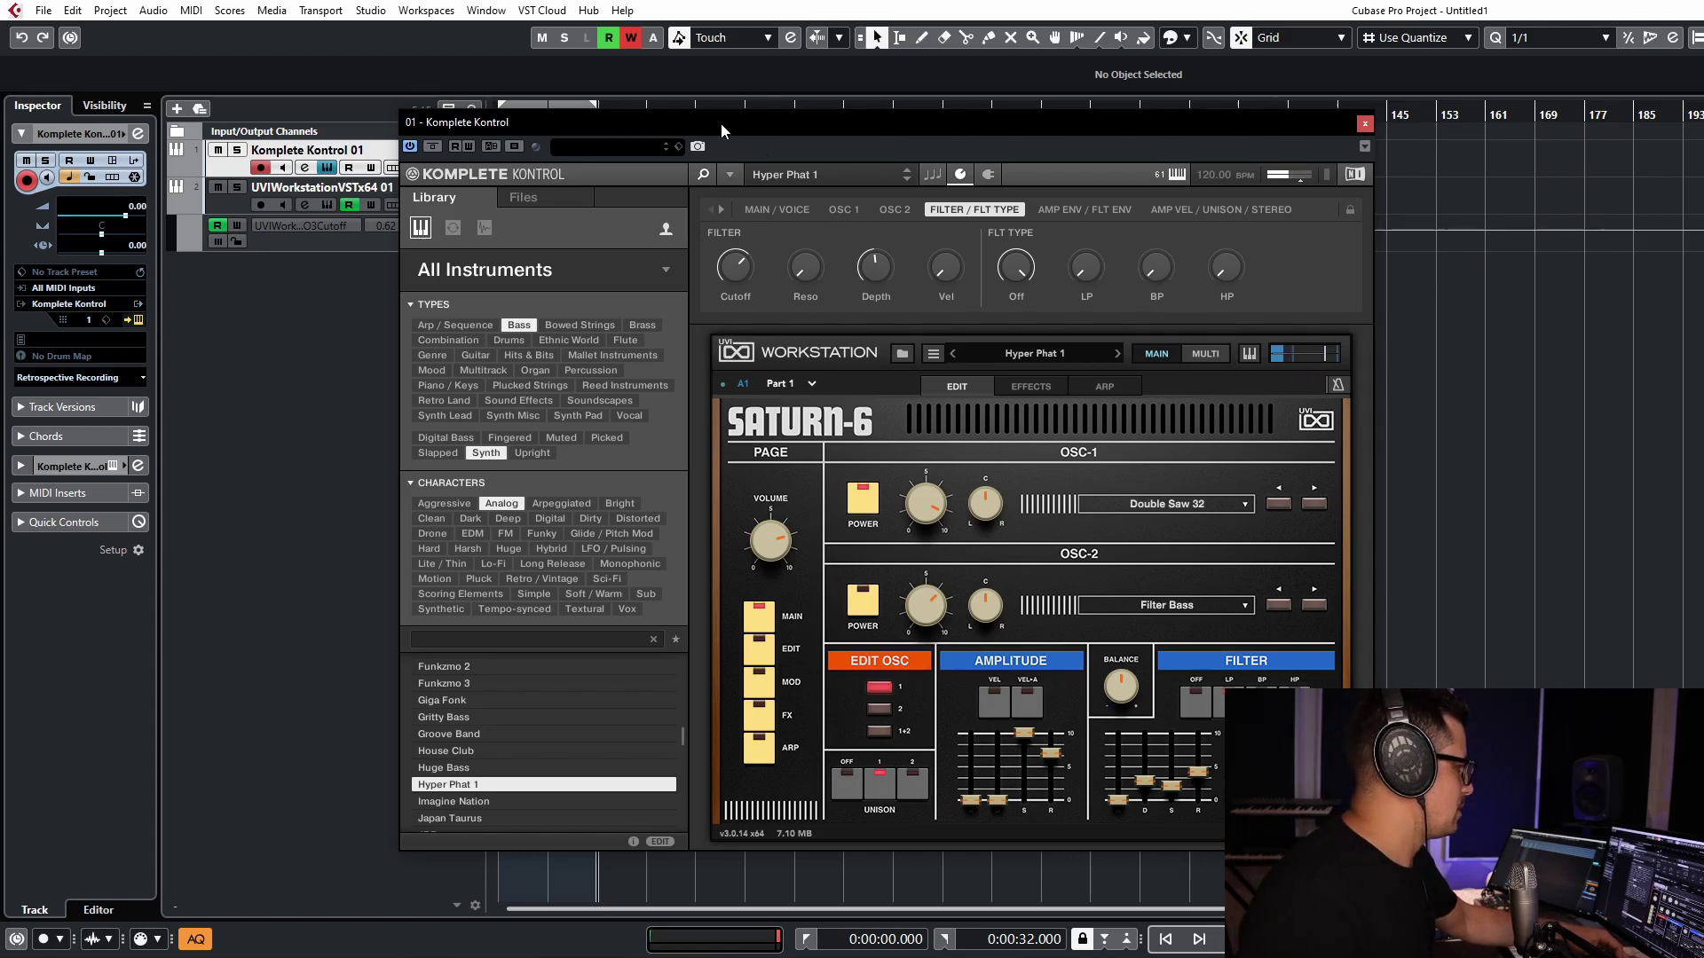
# With R/W enabled and AQ off on Komplete Kontrol 01, record a Cutoff and Reso automation pass
pyautogui.moveTo(720, 122); pyautogui.dragTo(1286, 131)
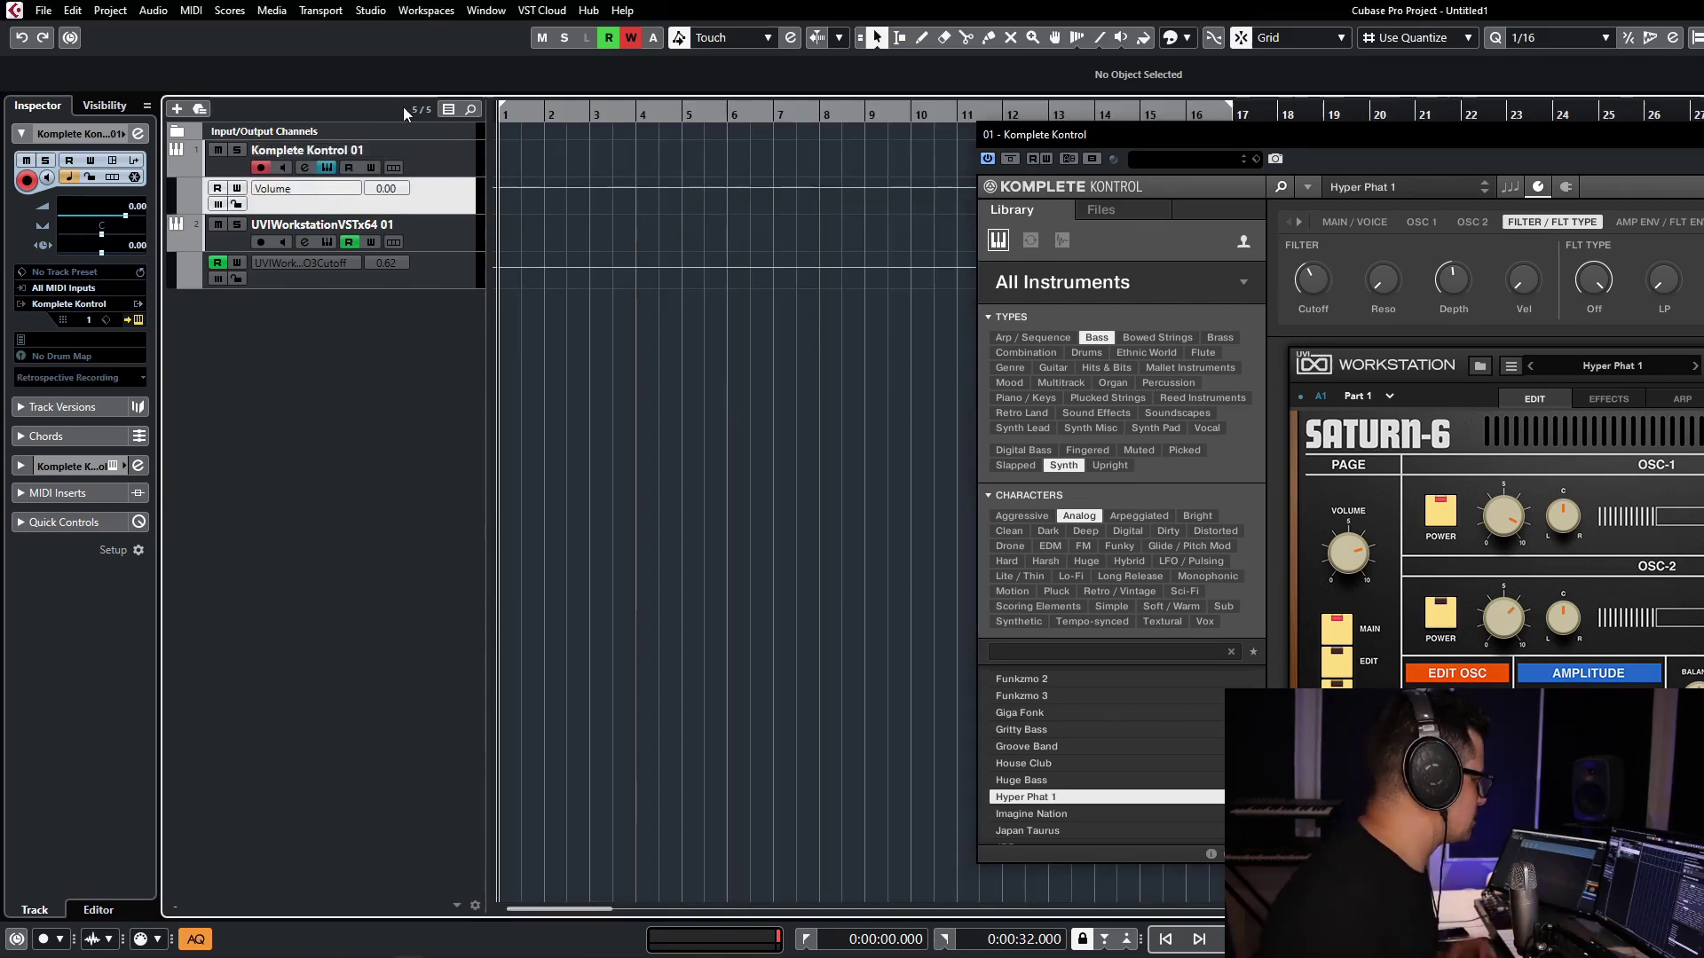
pyautogui.click(351, 168)
pyautogui.click(372, 169)
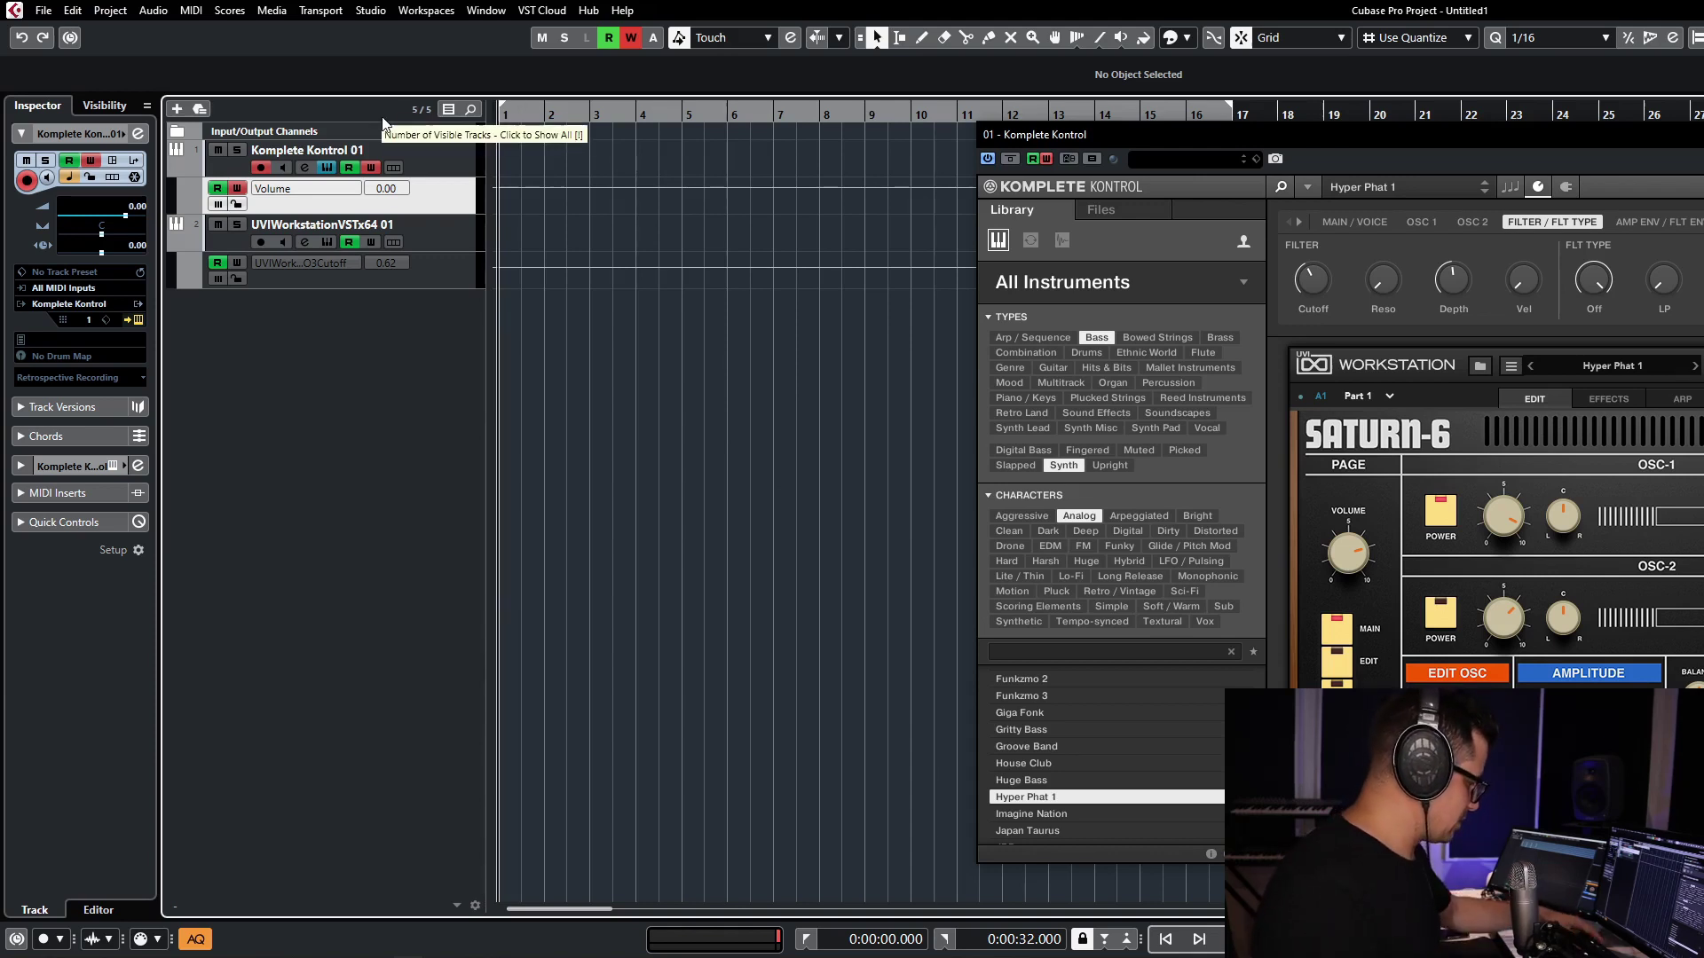
pyautogui.click(196, 938)
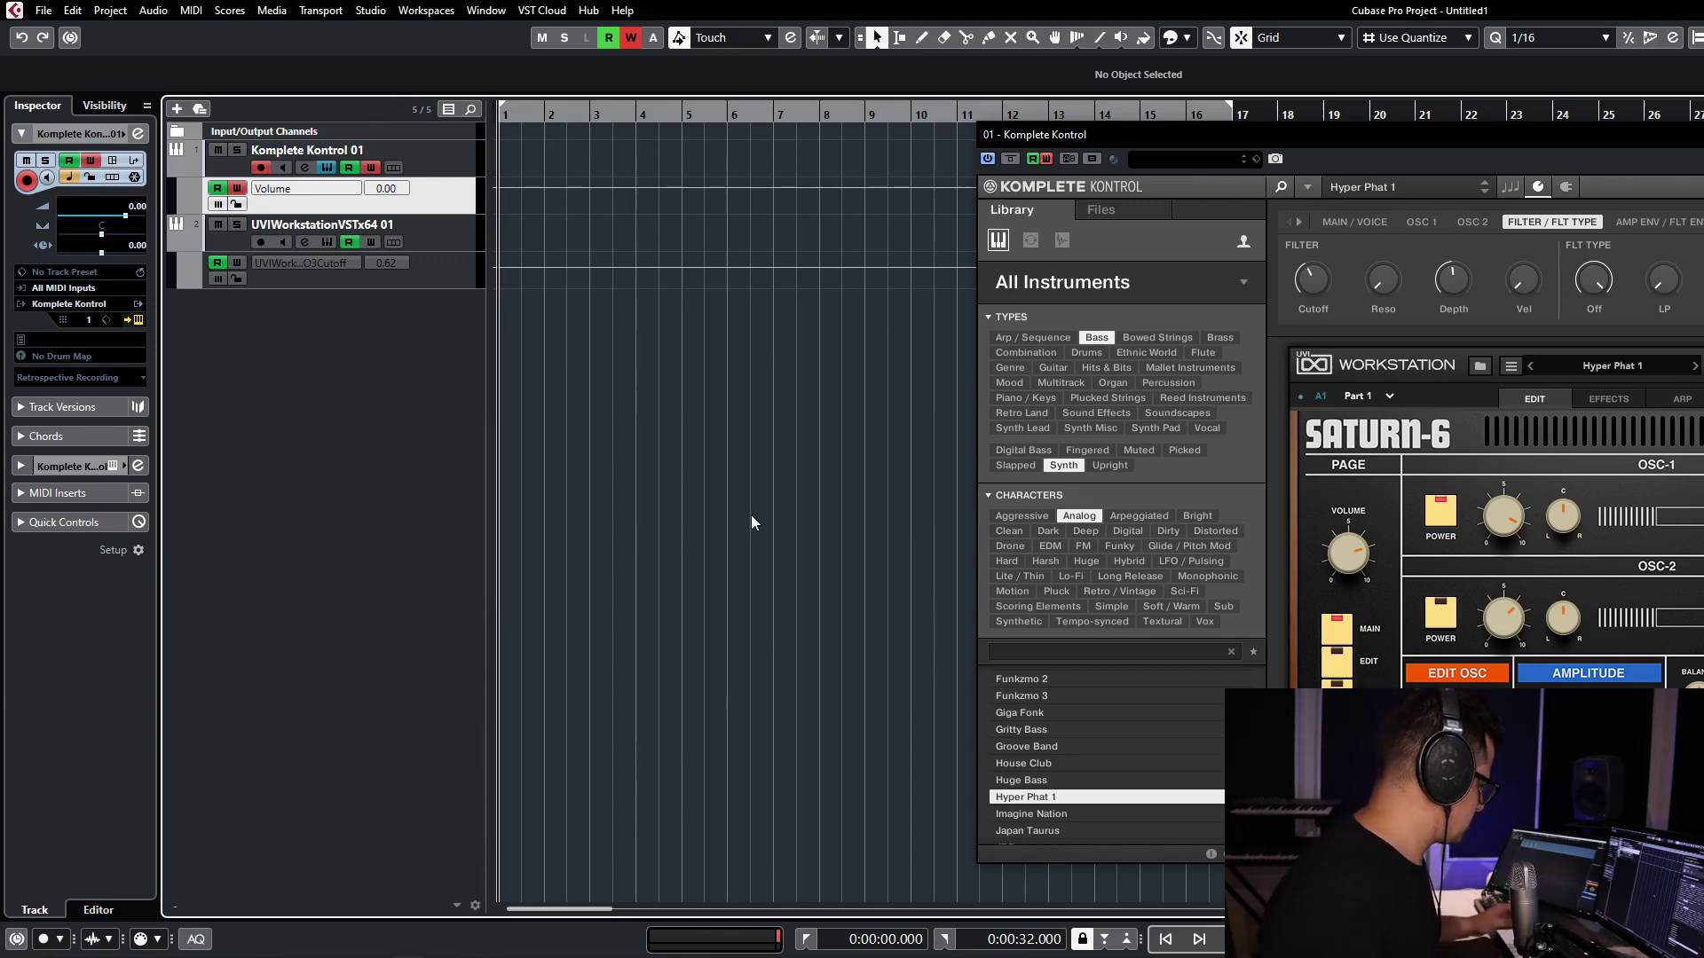
pyautogui.press('KP_Multiply')
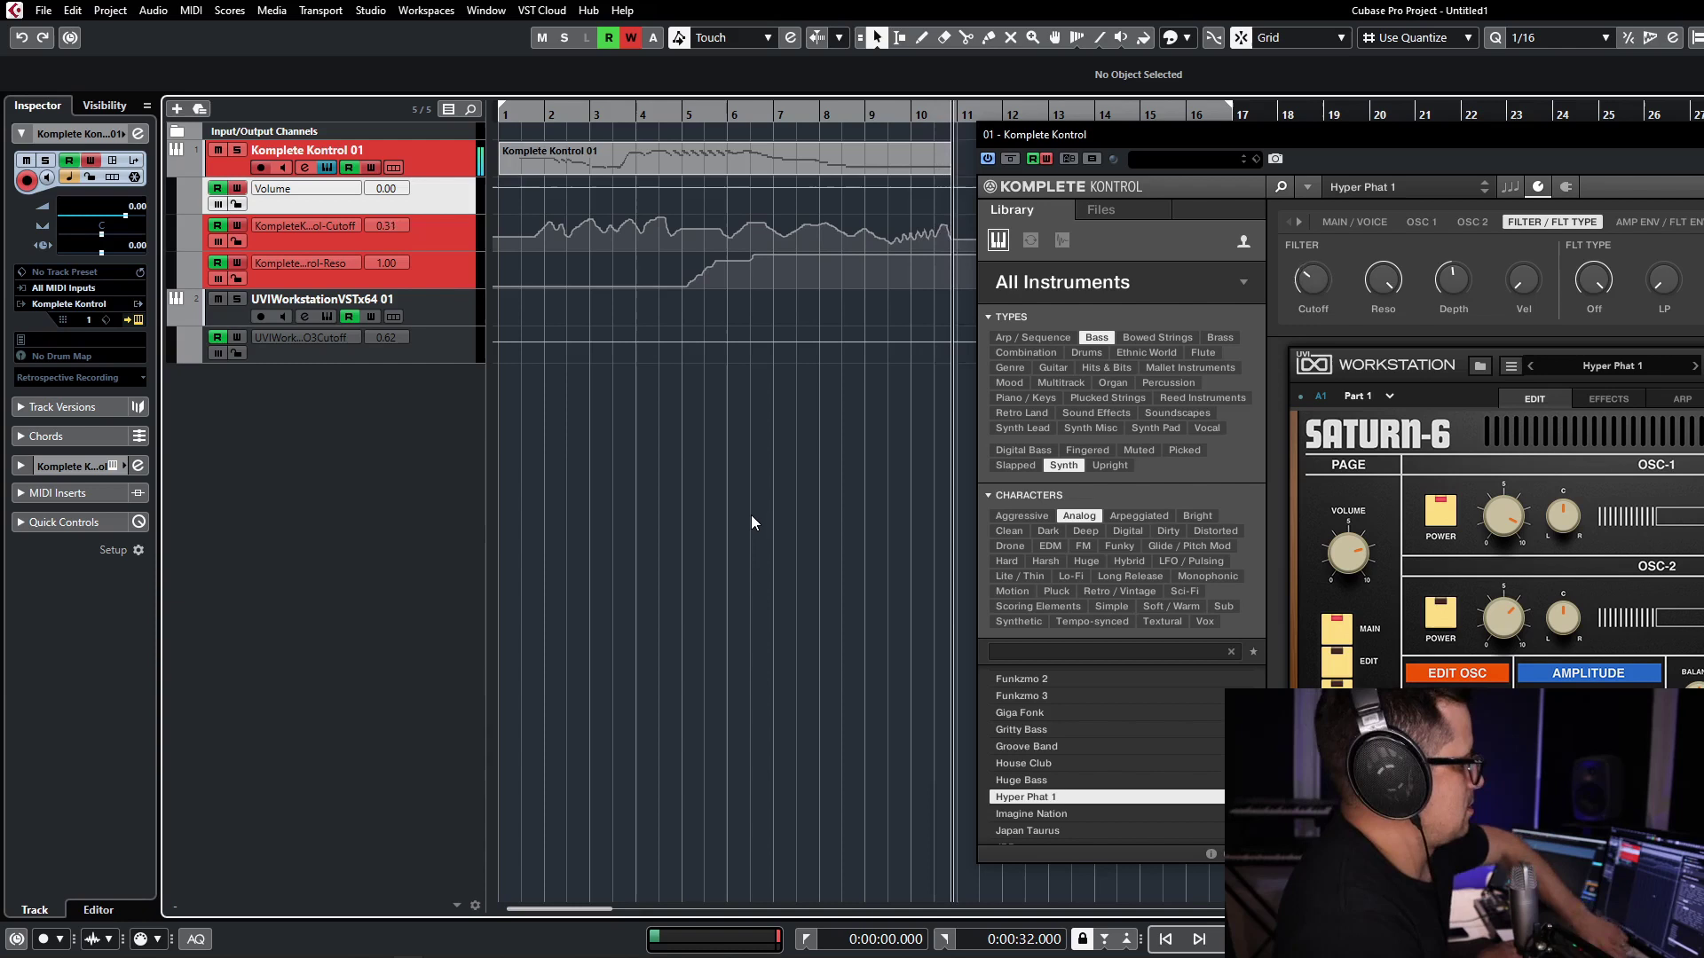
pyautogui.press('space')
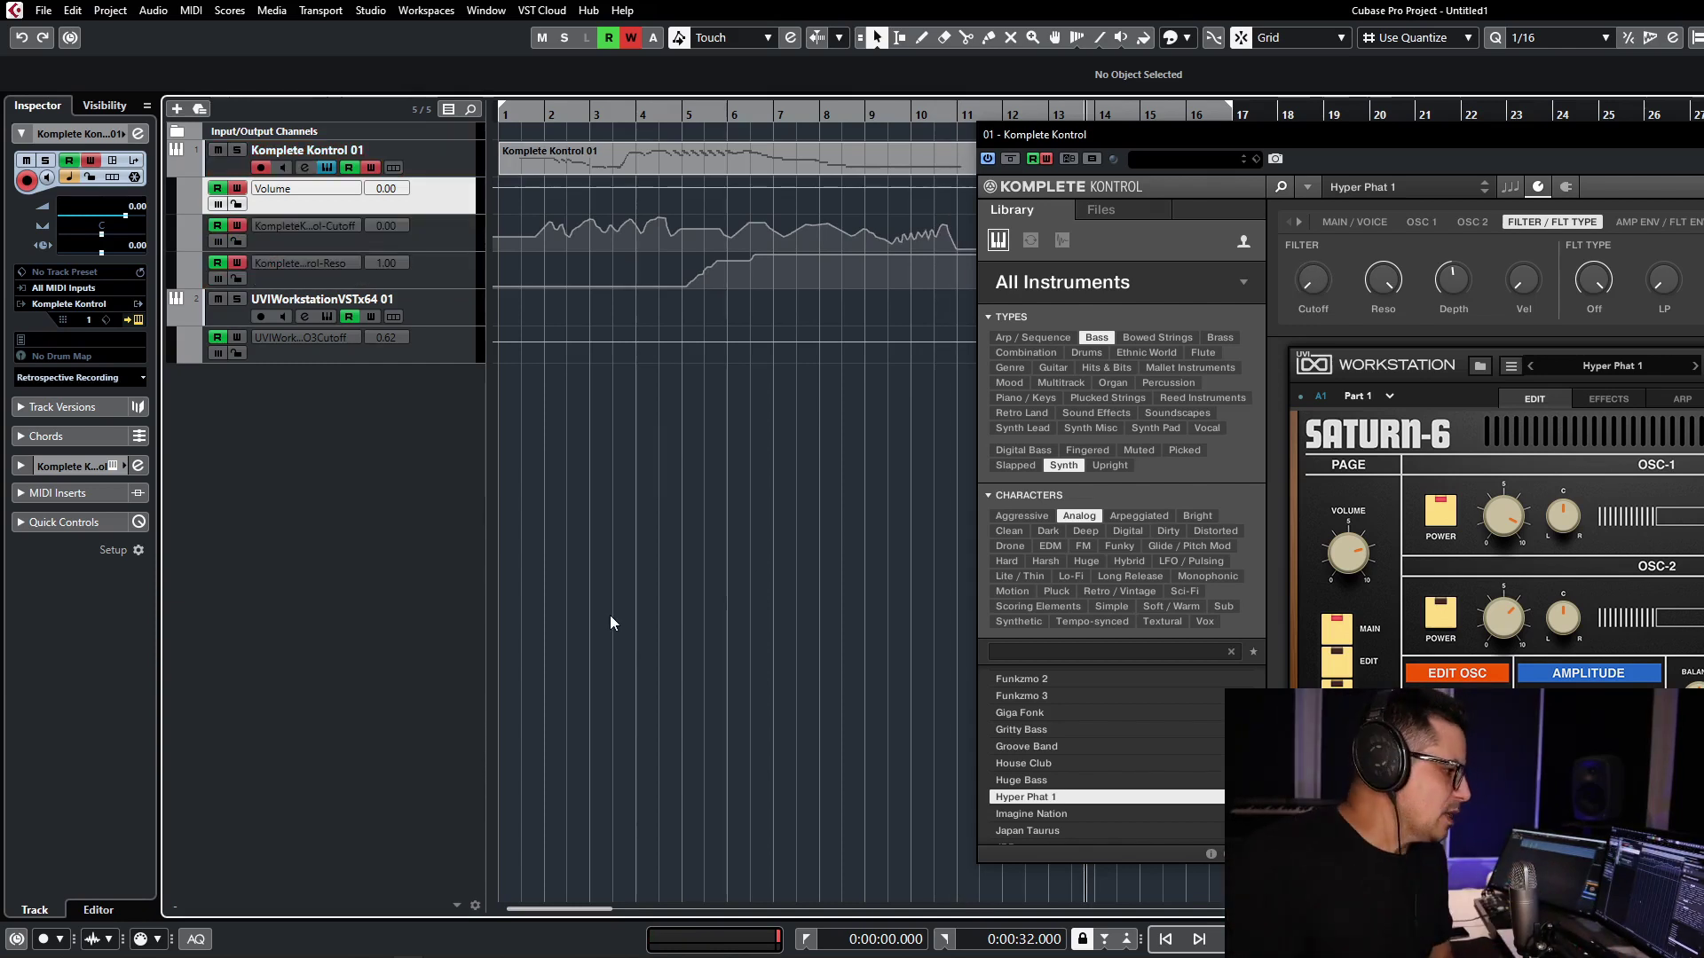
# Move the plugin window left and open the A.N.A 2 library from the instruments grid
pyautogui.moveTo(1144, 134); pyautogui.dragTo(355, 101)
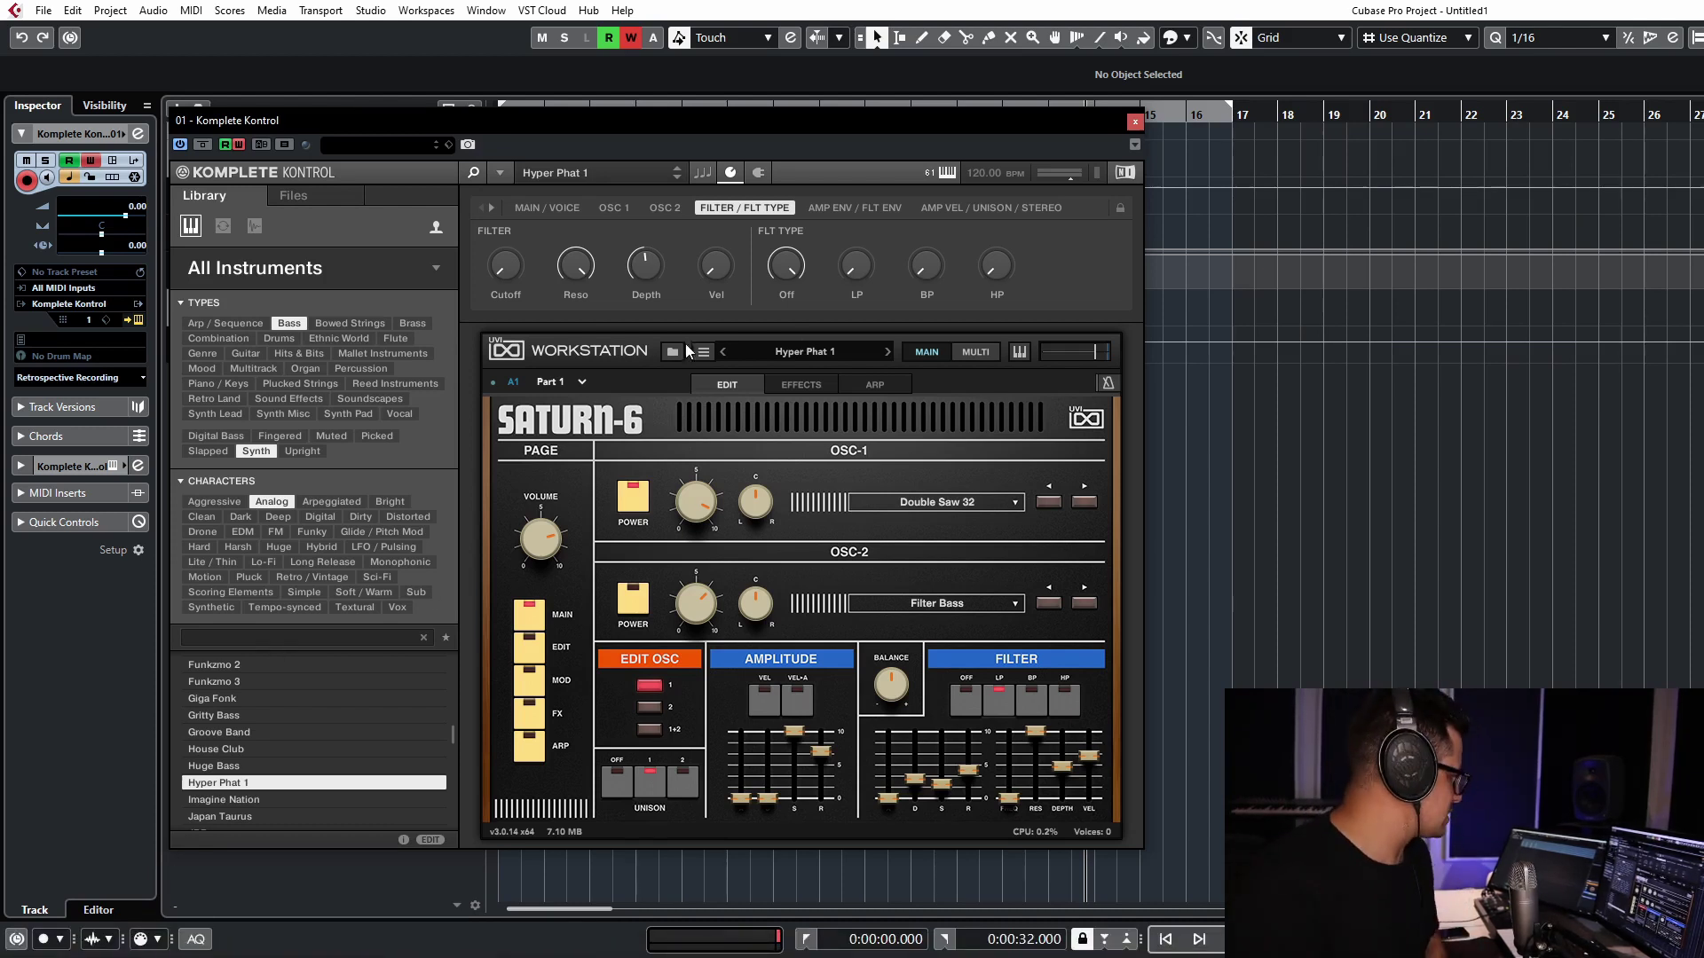
pyautogui.click(330, 270)
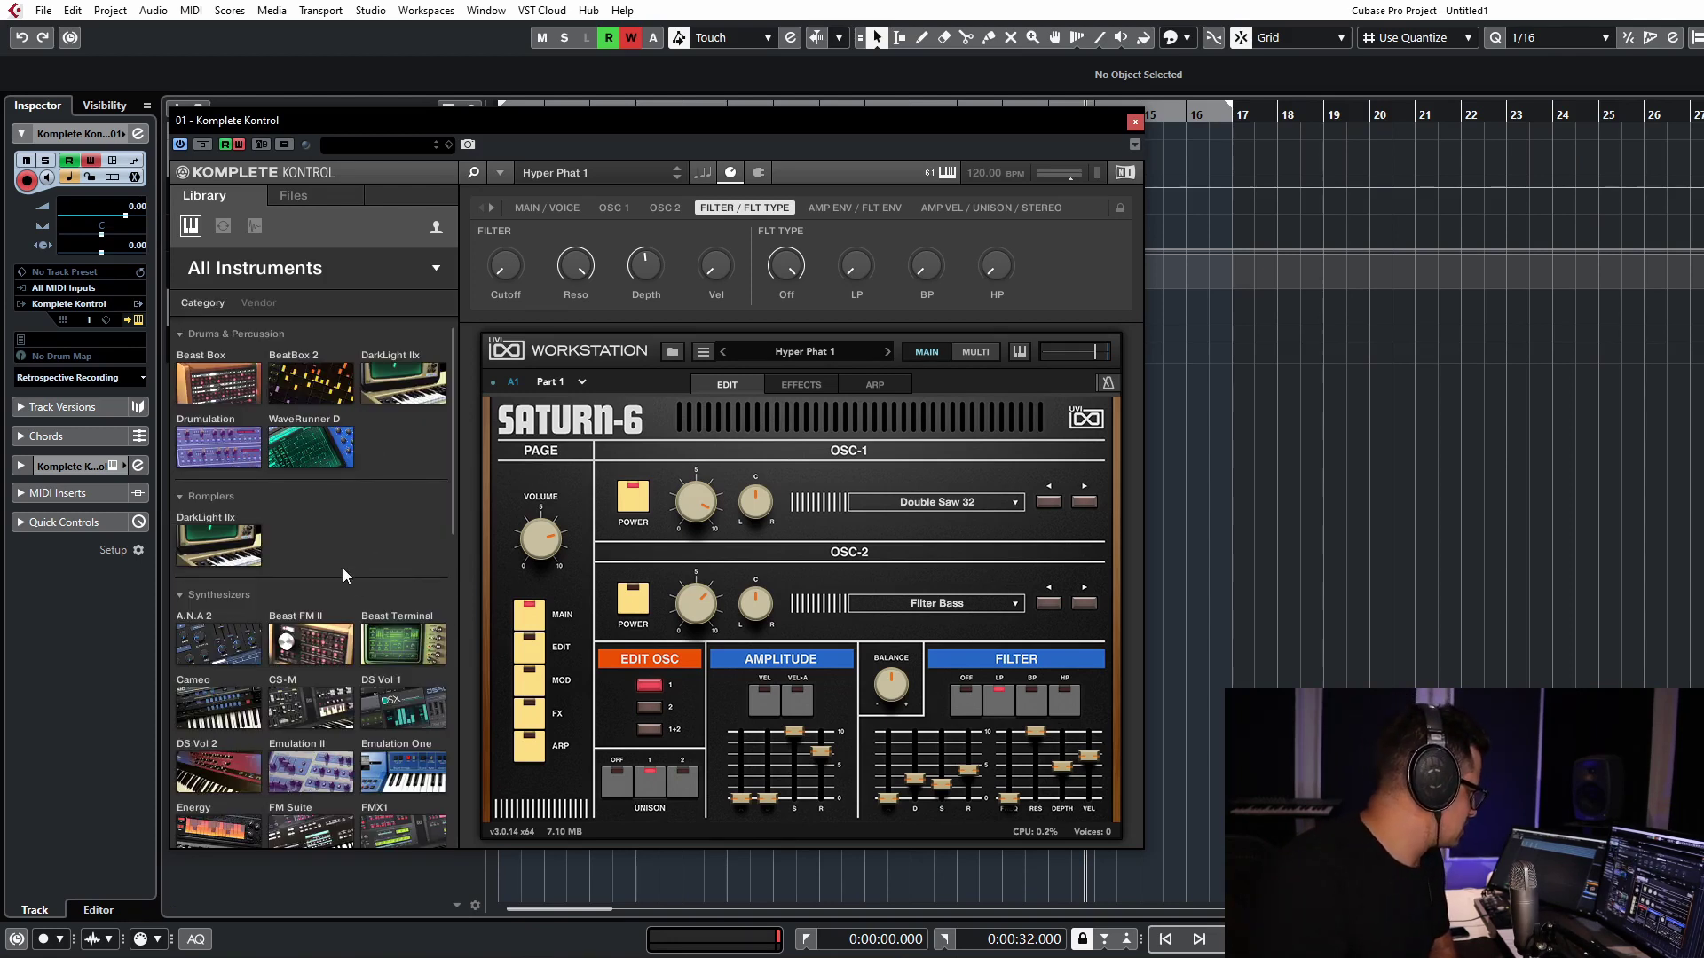
pyautogui.click(199, 652)
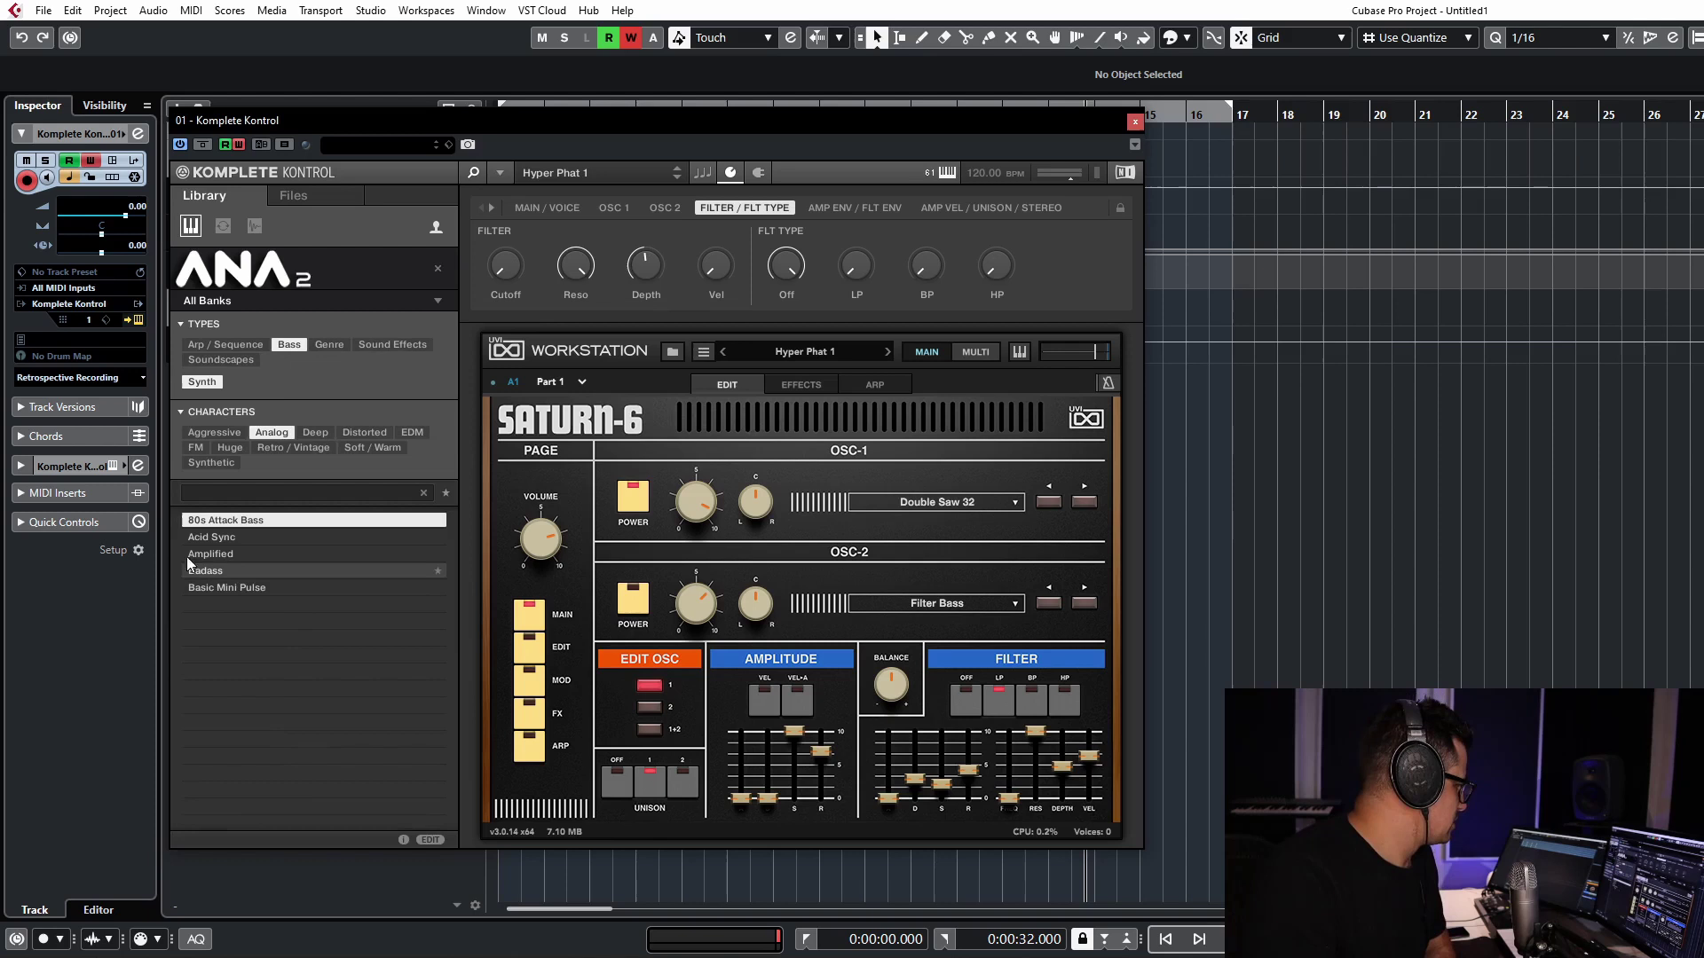
# Select the Amplified preset and clear the Analog and Bass tag filters to show all presets
pyautogui.click(231, 556)
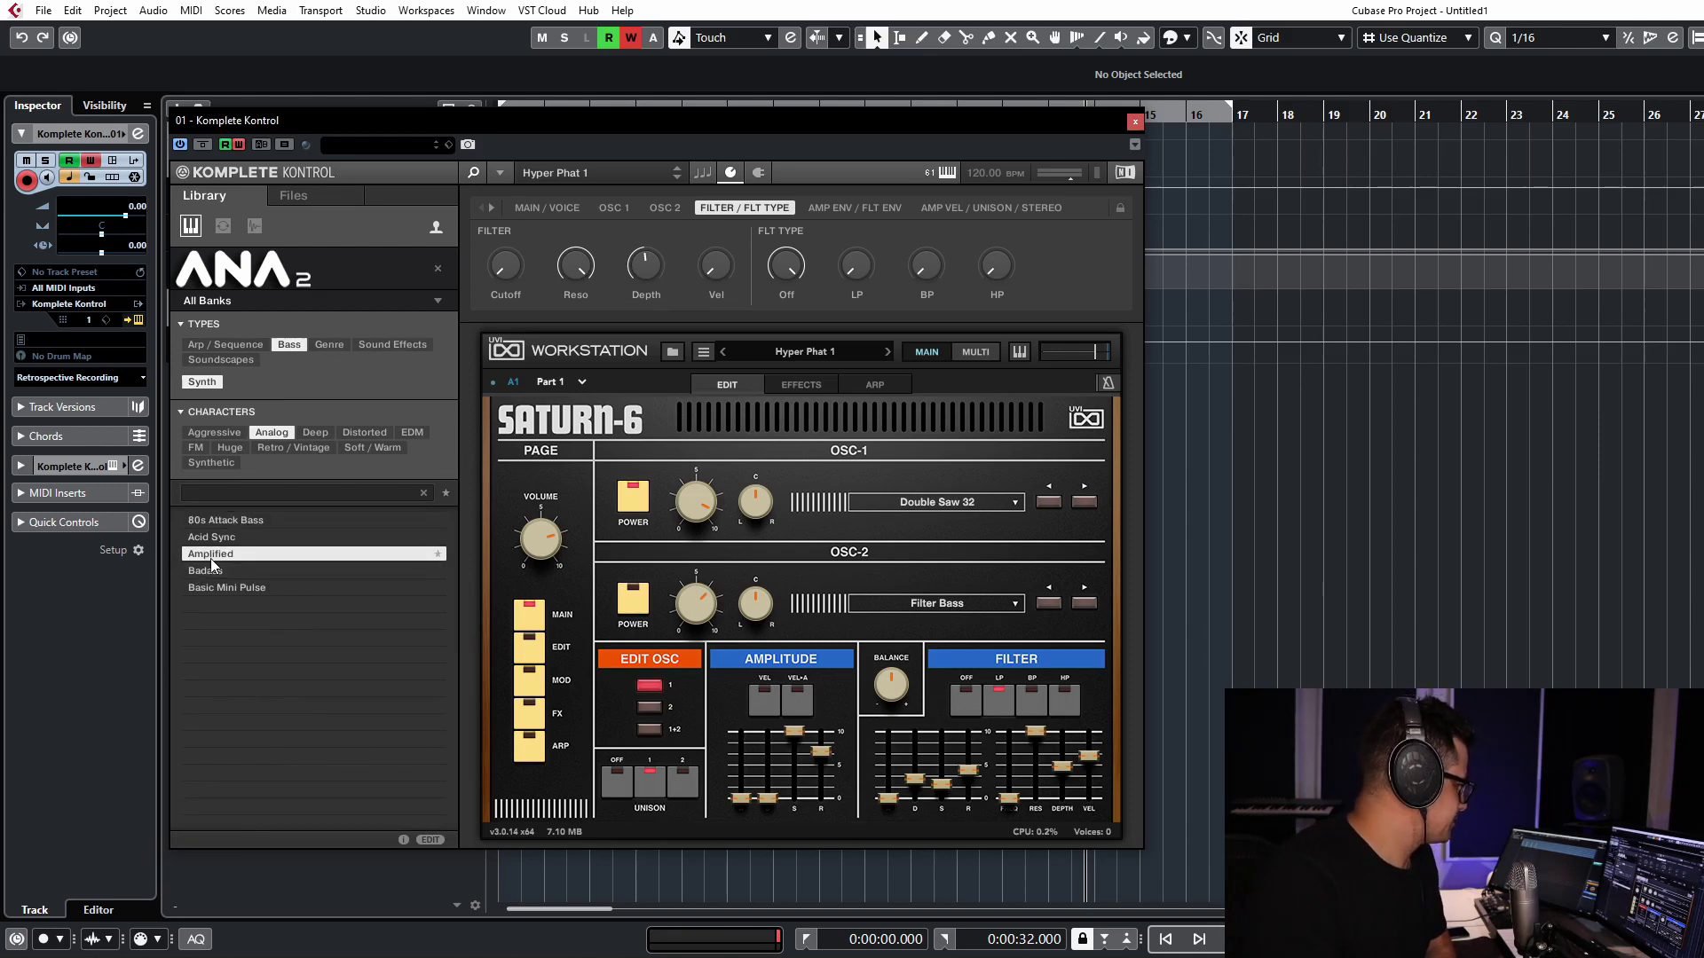
pyautogui.click(270, 433)
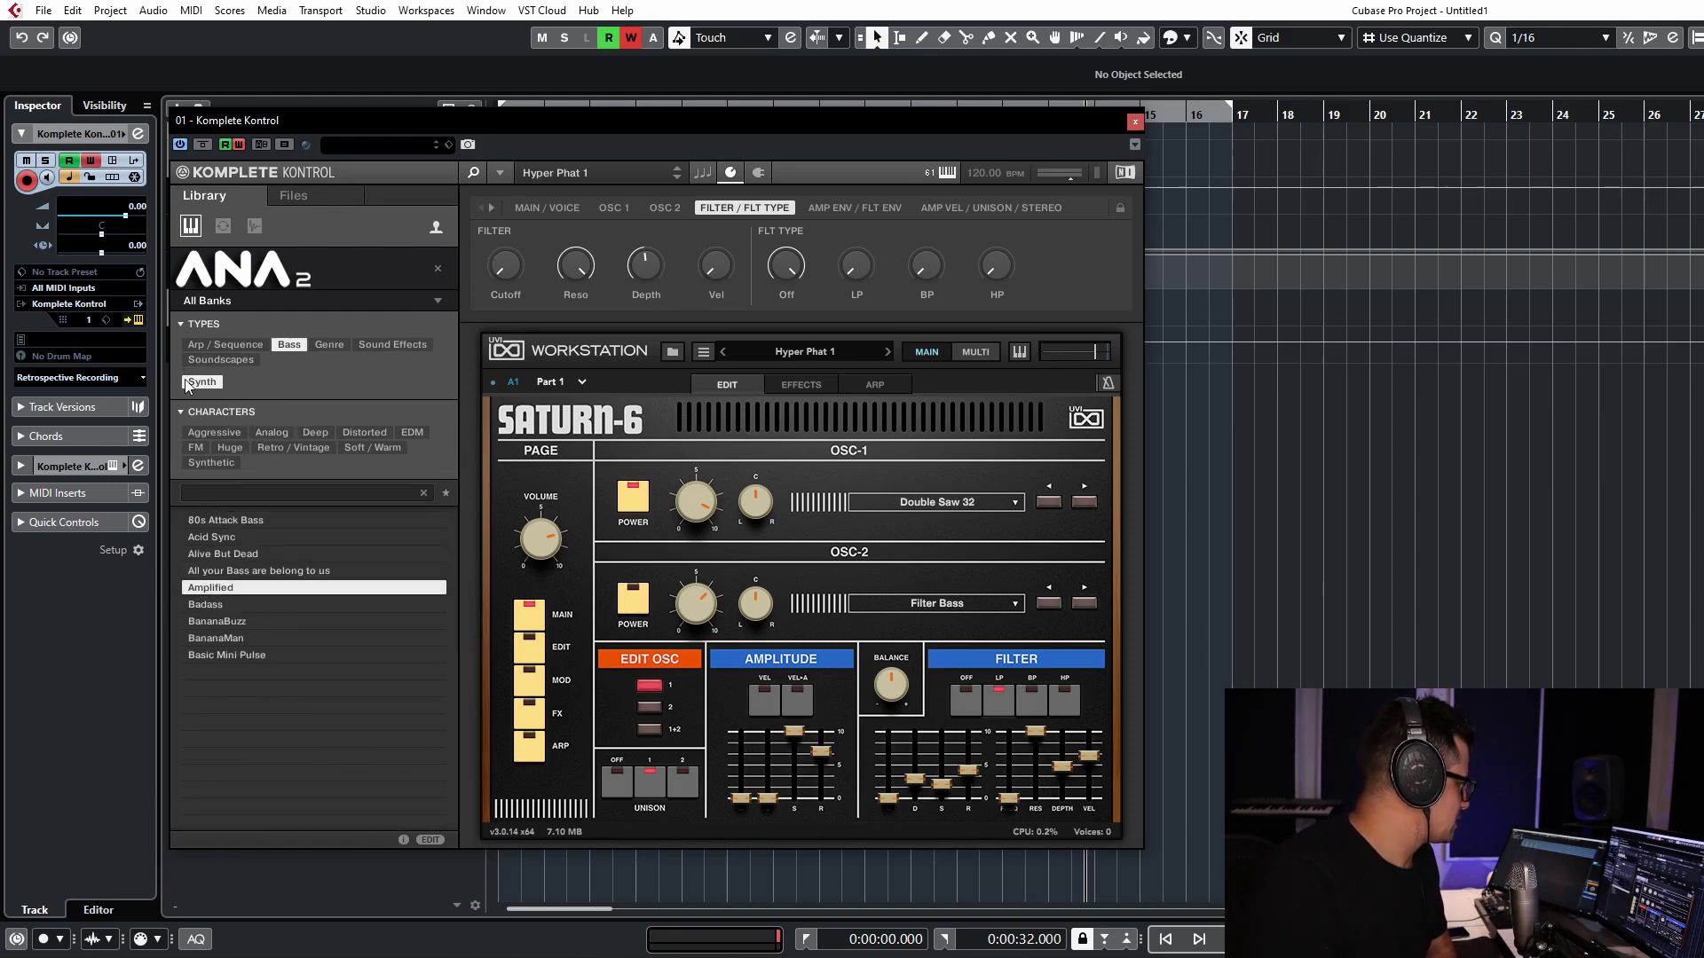
pyautogui.click(290, 344)
pyautogui.scroll(-3, 355, 639)
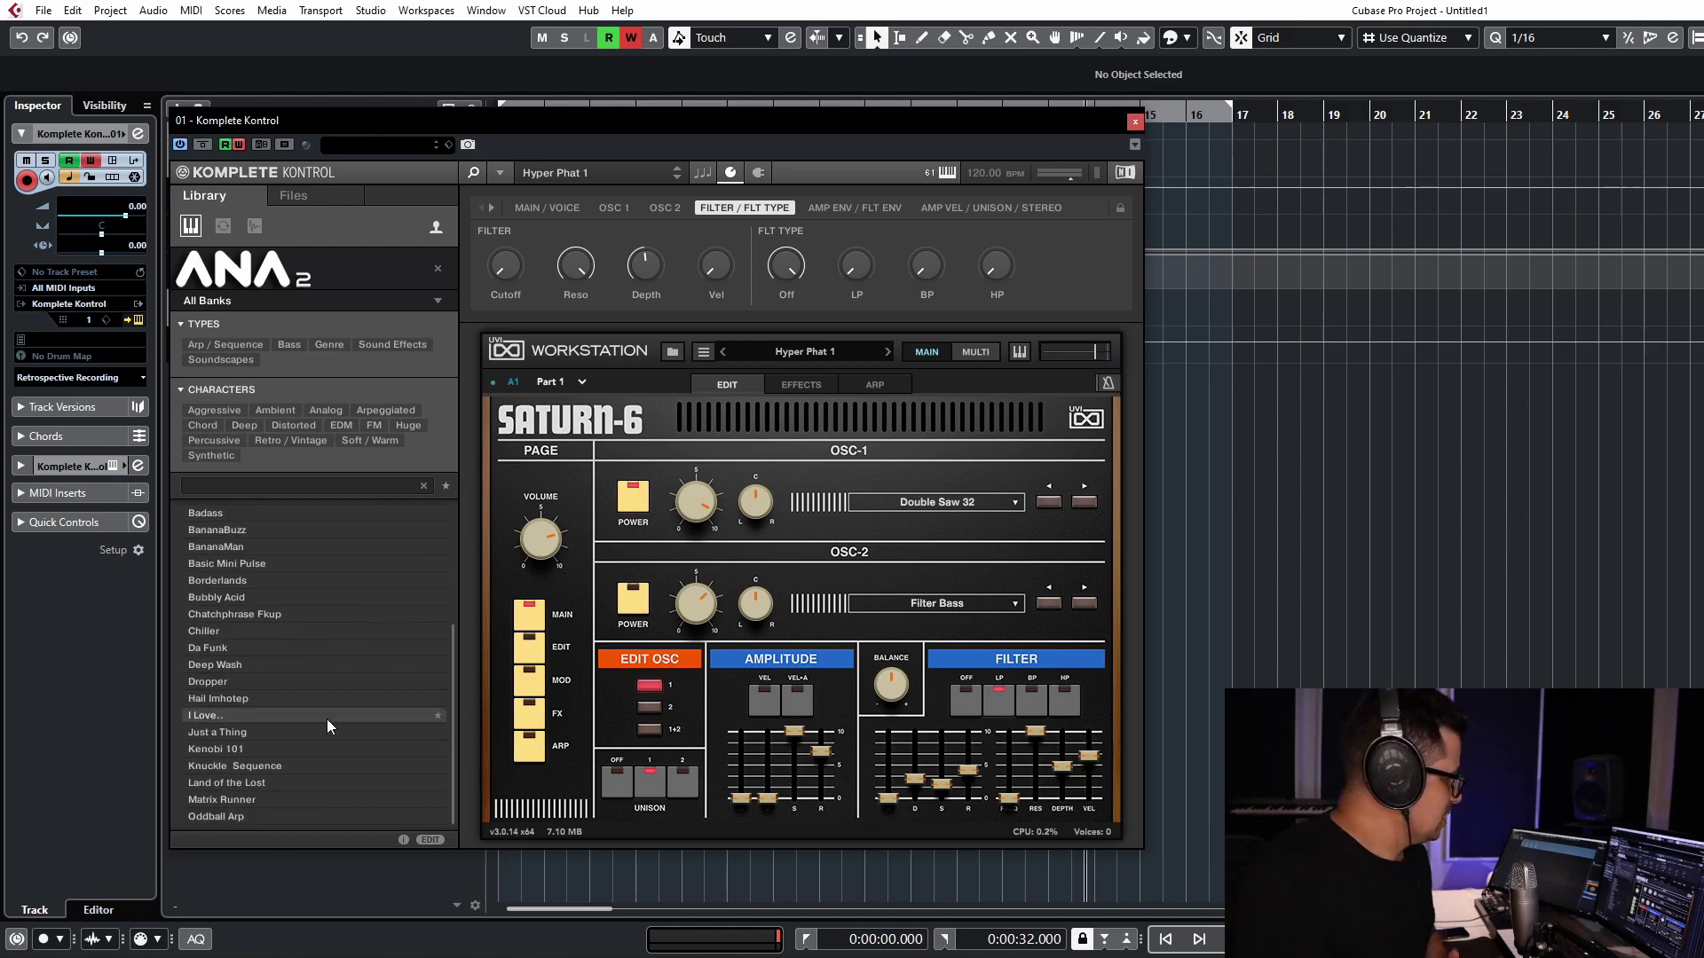
pyautogui.scroll(3, 327, 719)
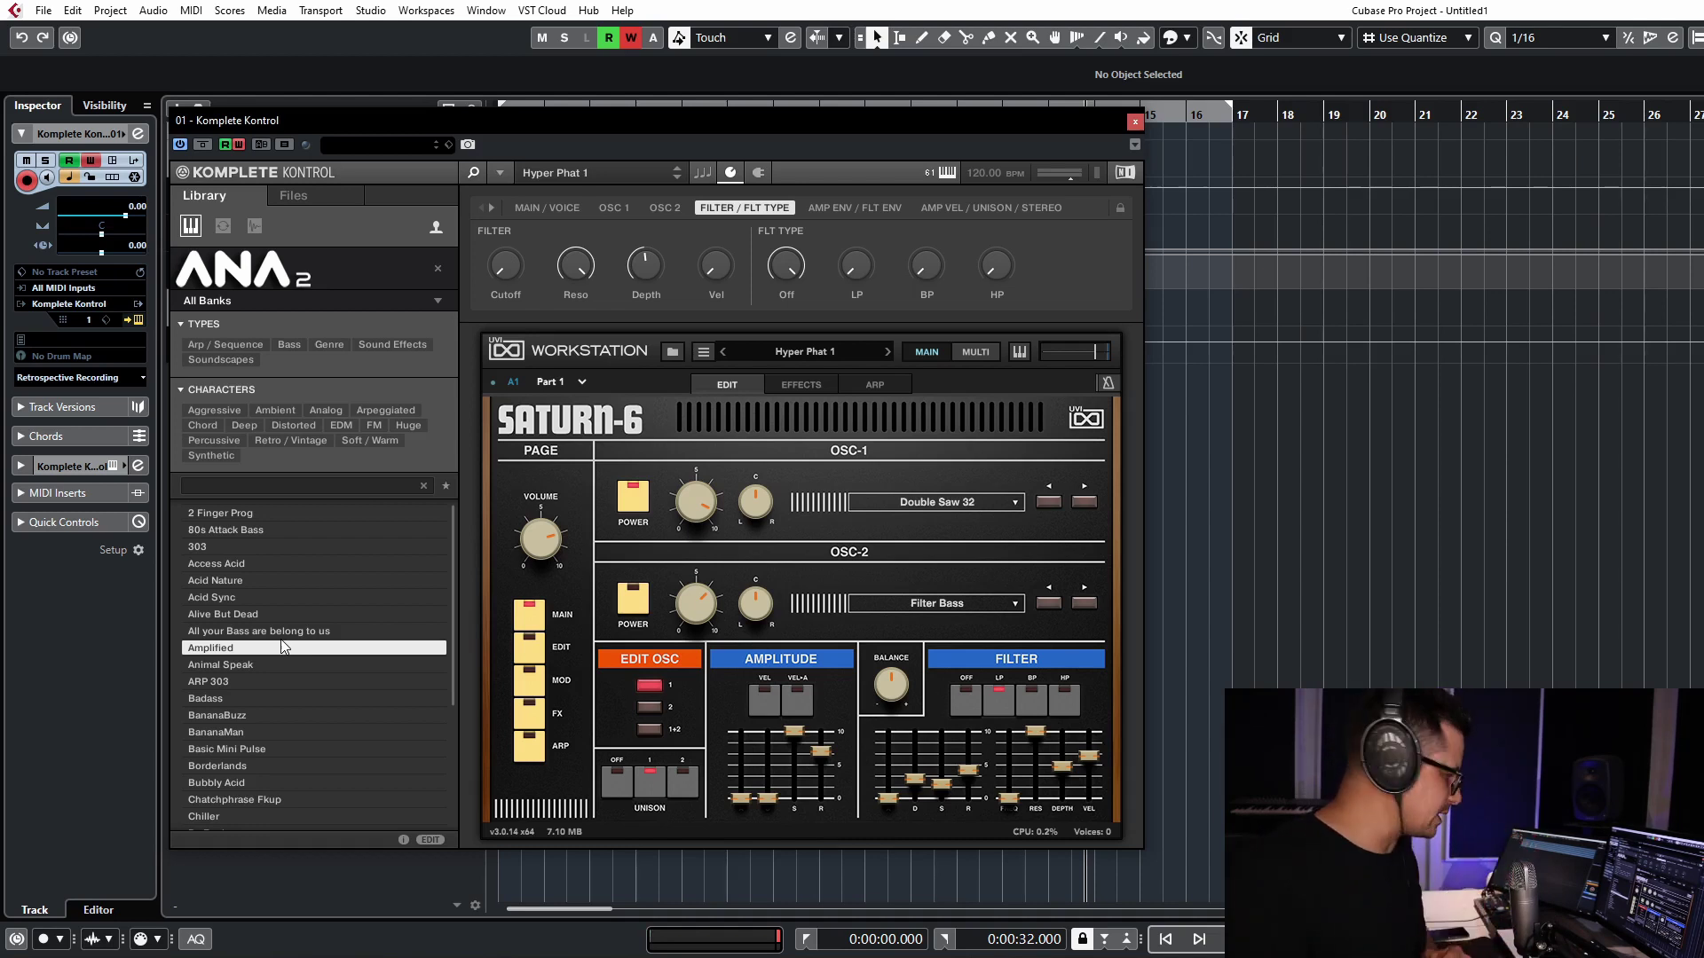
# Load Amplified into ANA 2, then switch to Holy Pluck from the Vol 12 - Prog Trance bank
pyautogui.doubleClick(220, 647)
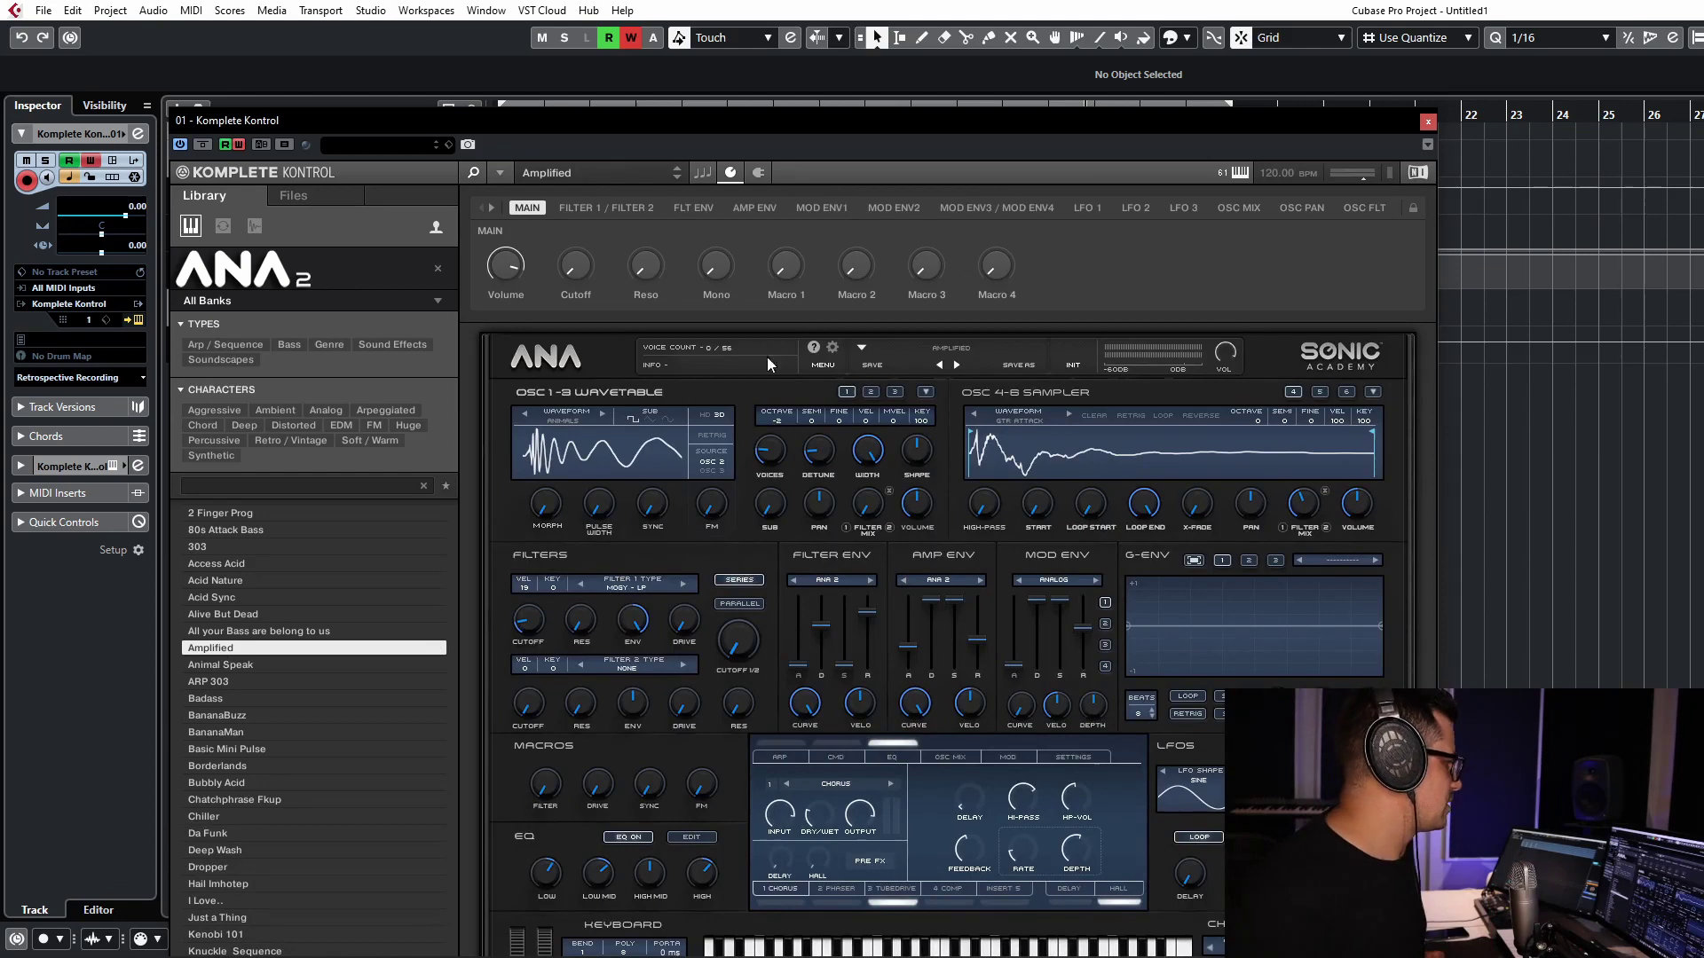
pyautogui.moveTo(689, 126); pyautogui.dragTo(625, 39)
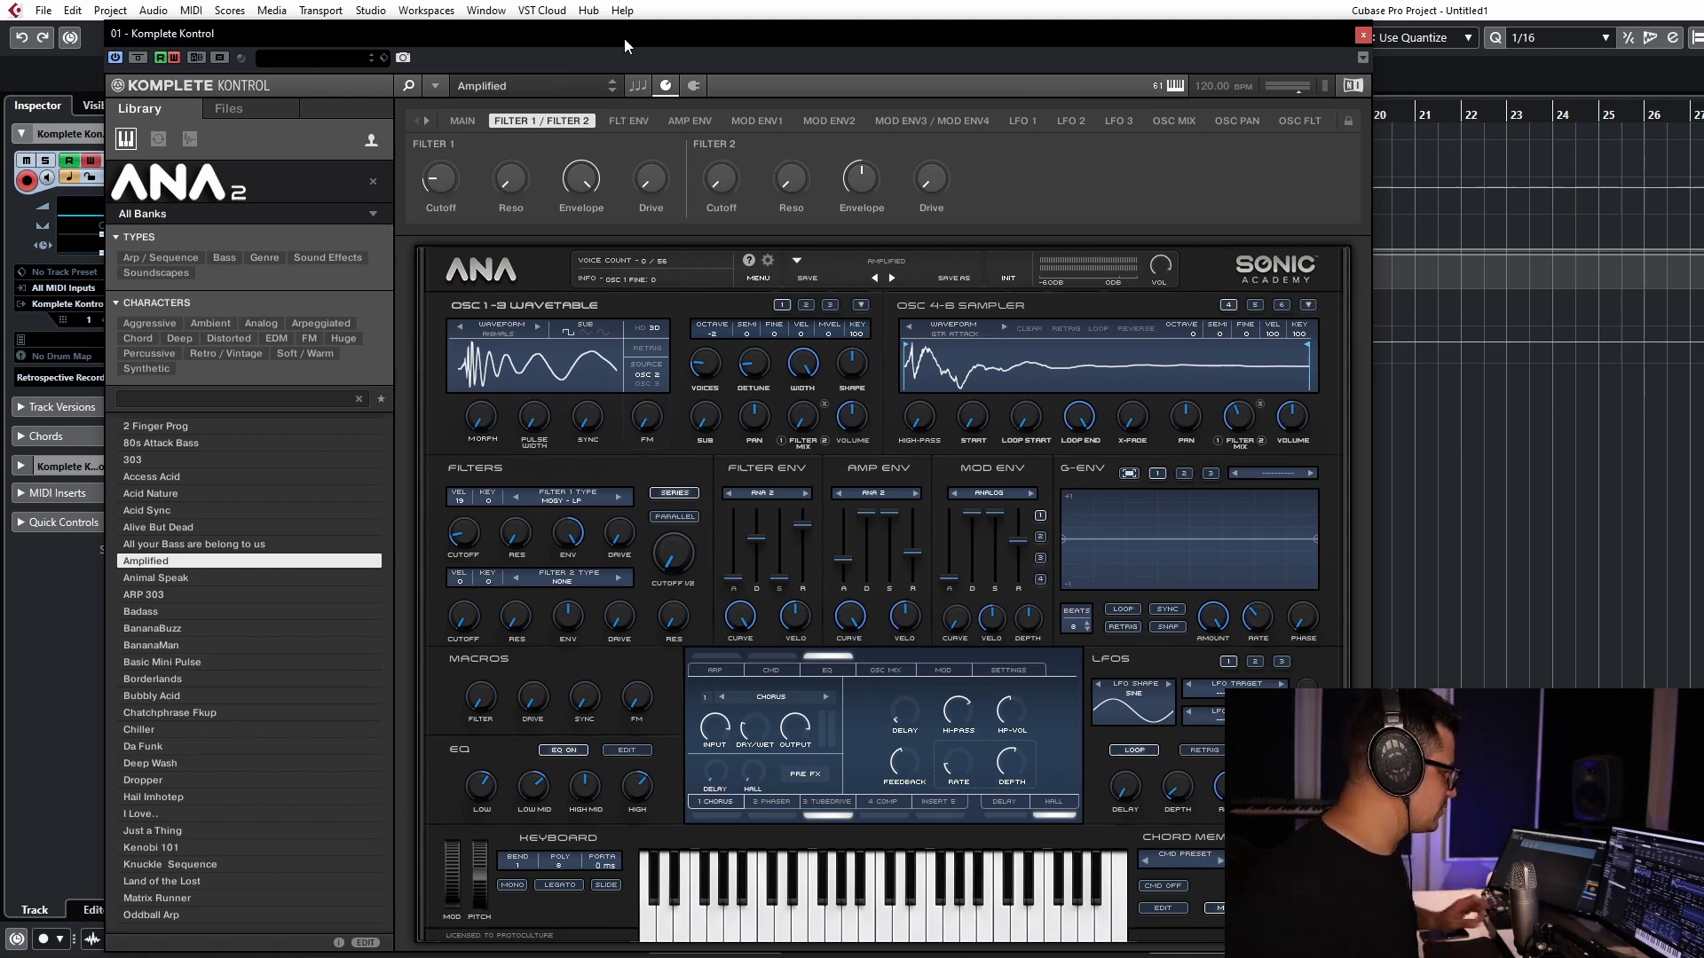
pyautogui.click(885, 263)
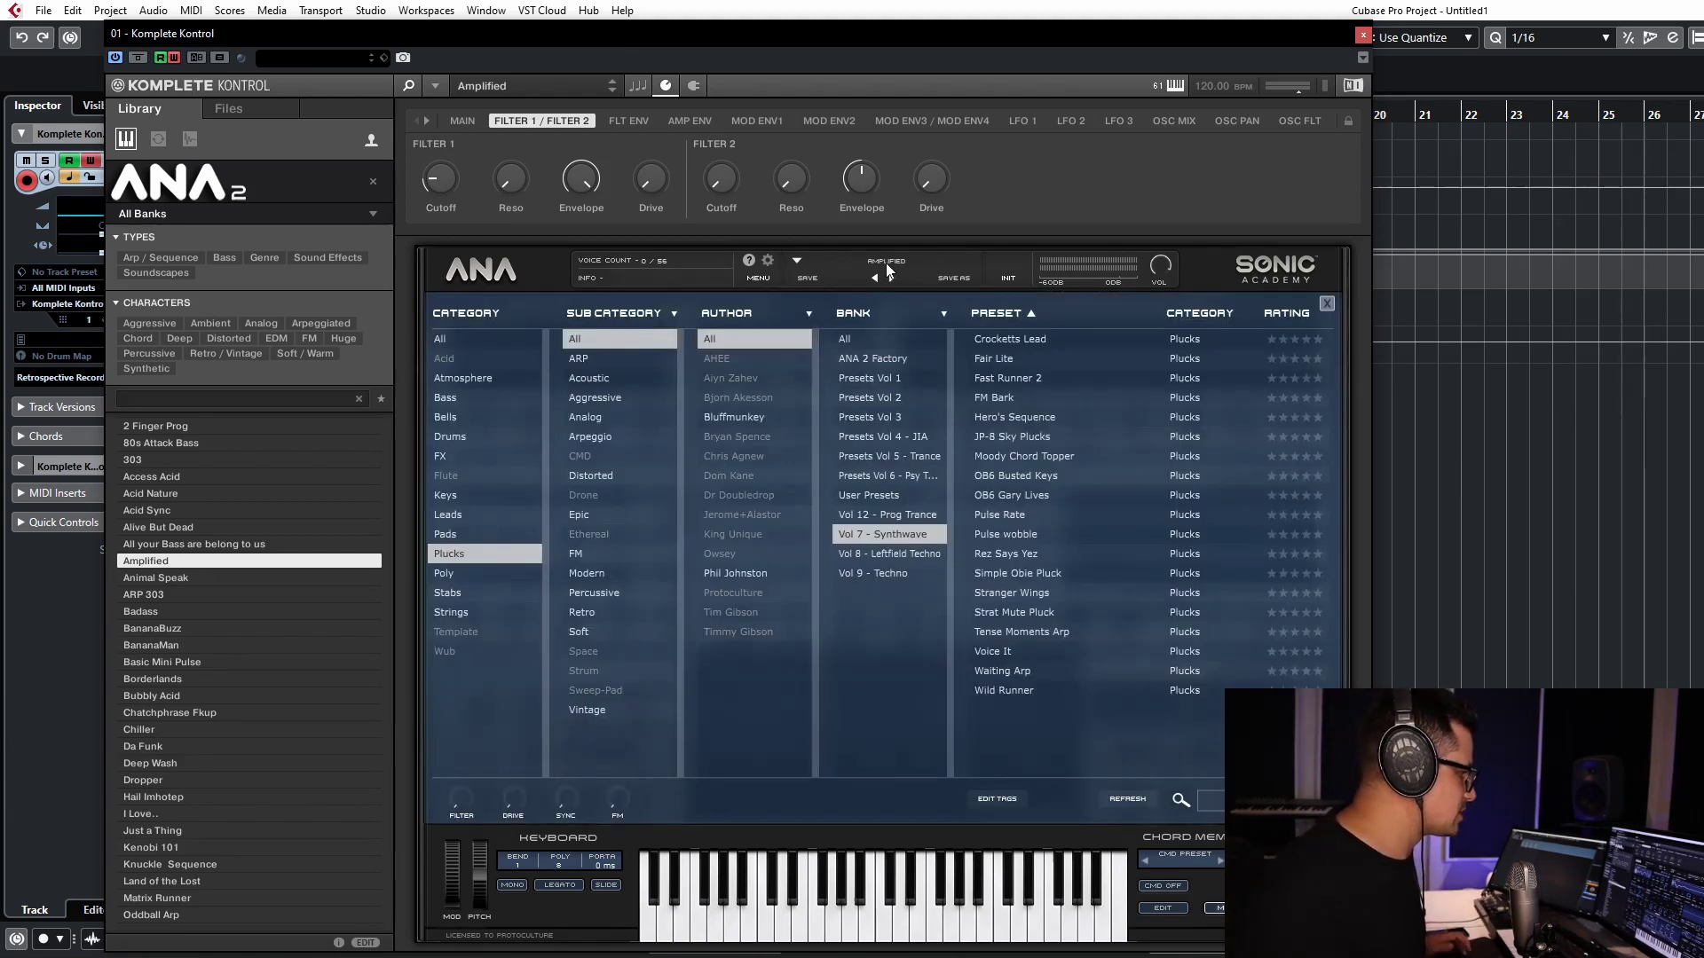
pyautogui.click(898, 515)
pyautogui.click(985, 516)
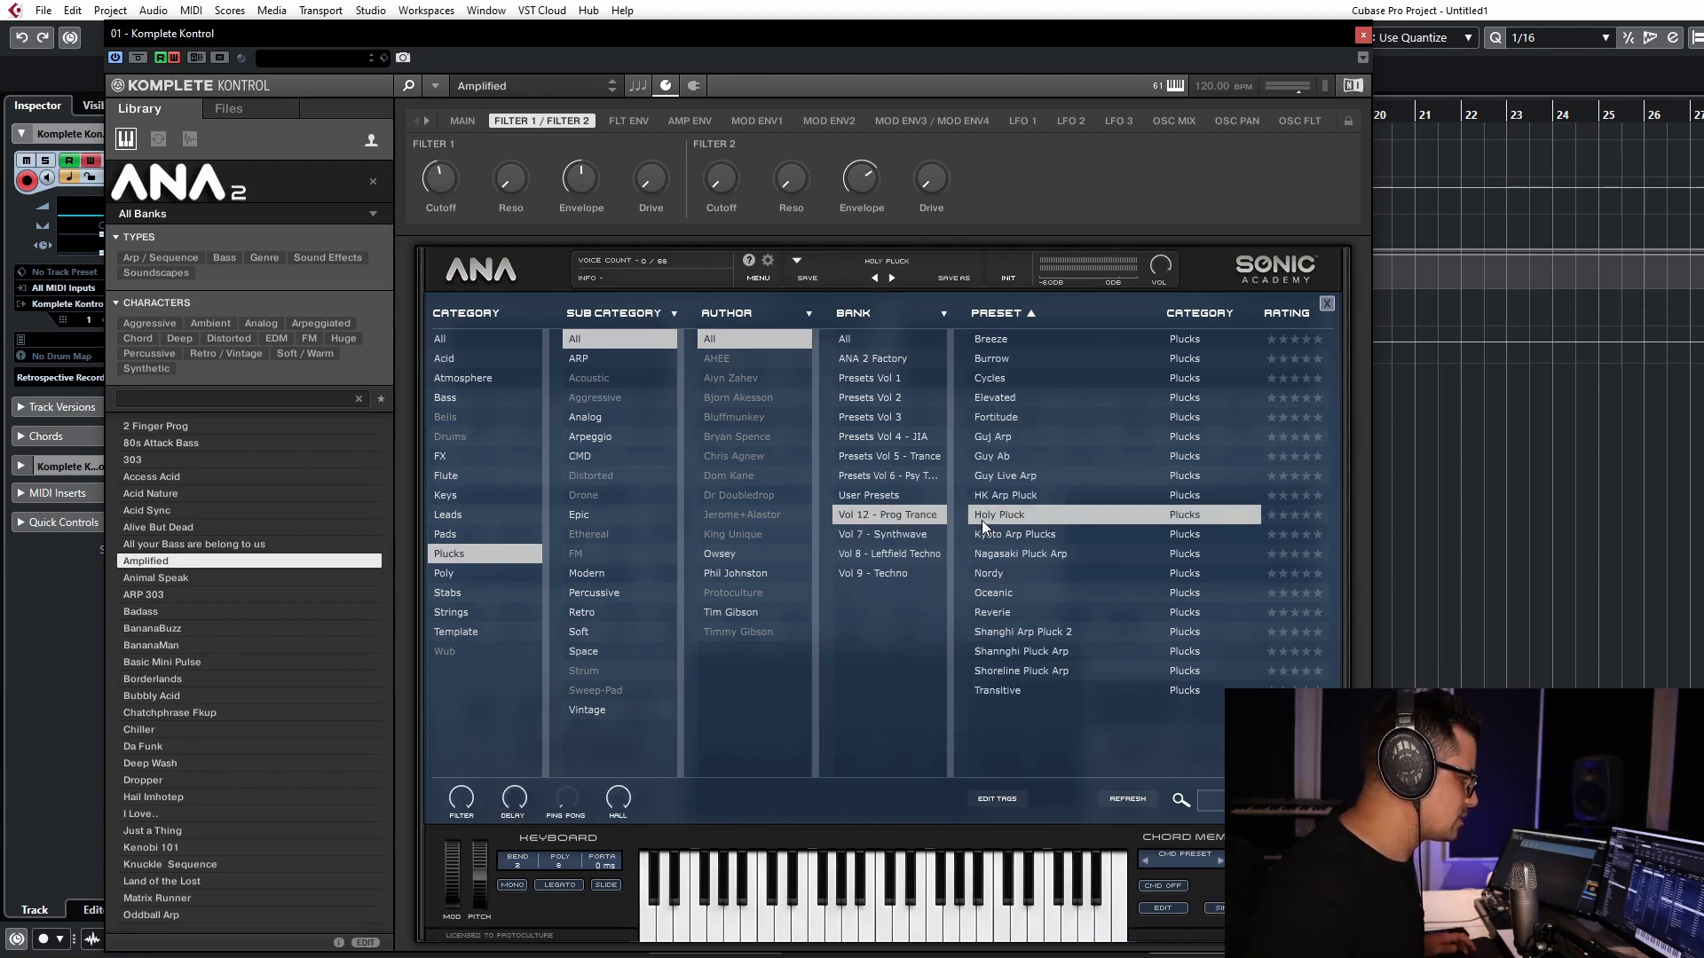
pyautogui.doubleClick(994, 518)
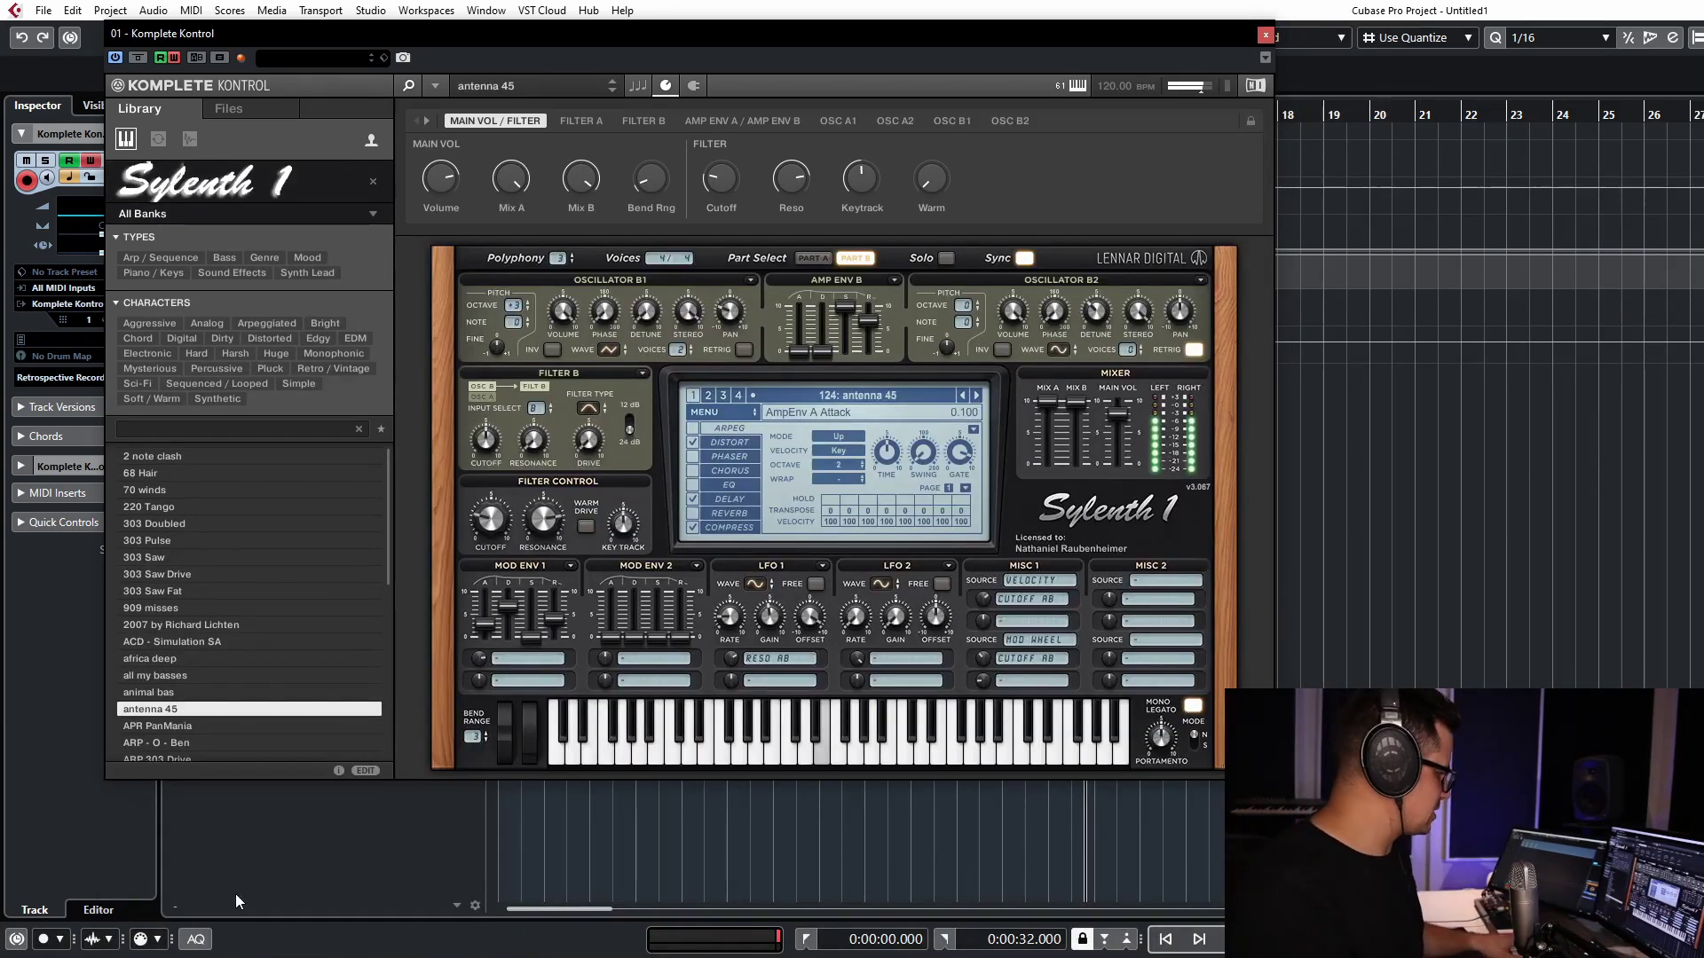
# Audition Sylenth1's arp presets with the arrow keys and settle on ARP Busy Bee
pyautogui.scroll(-4, 243, 714)
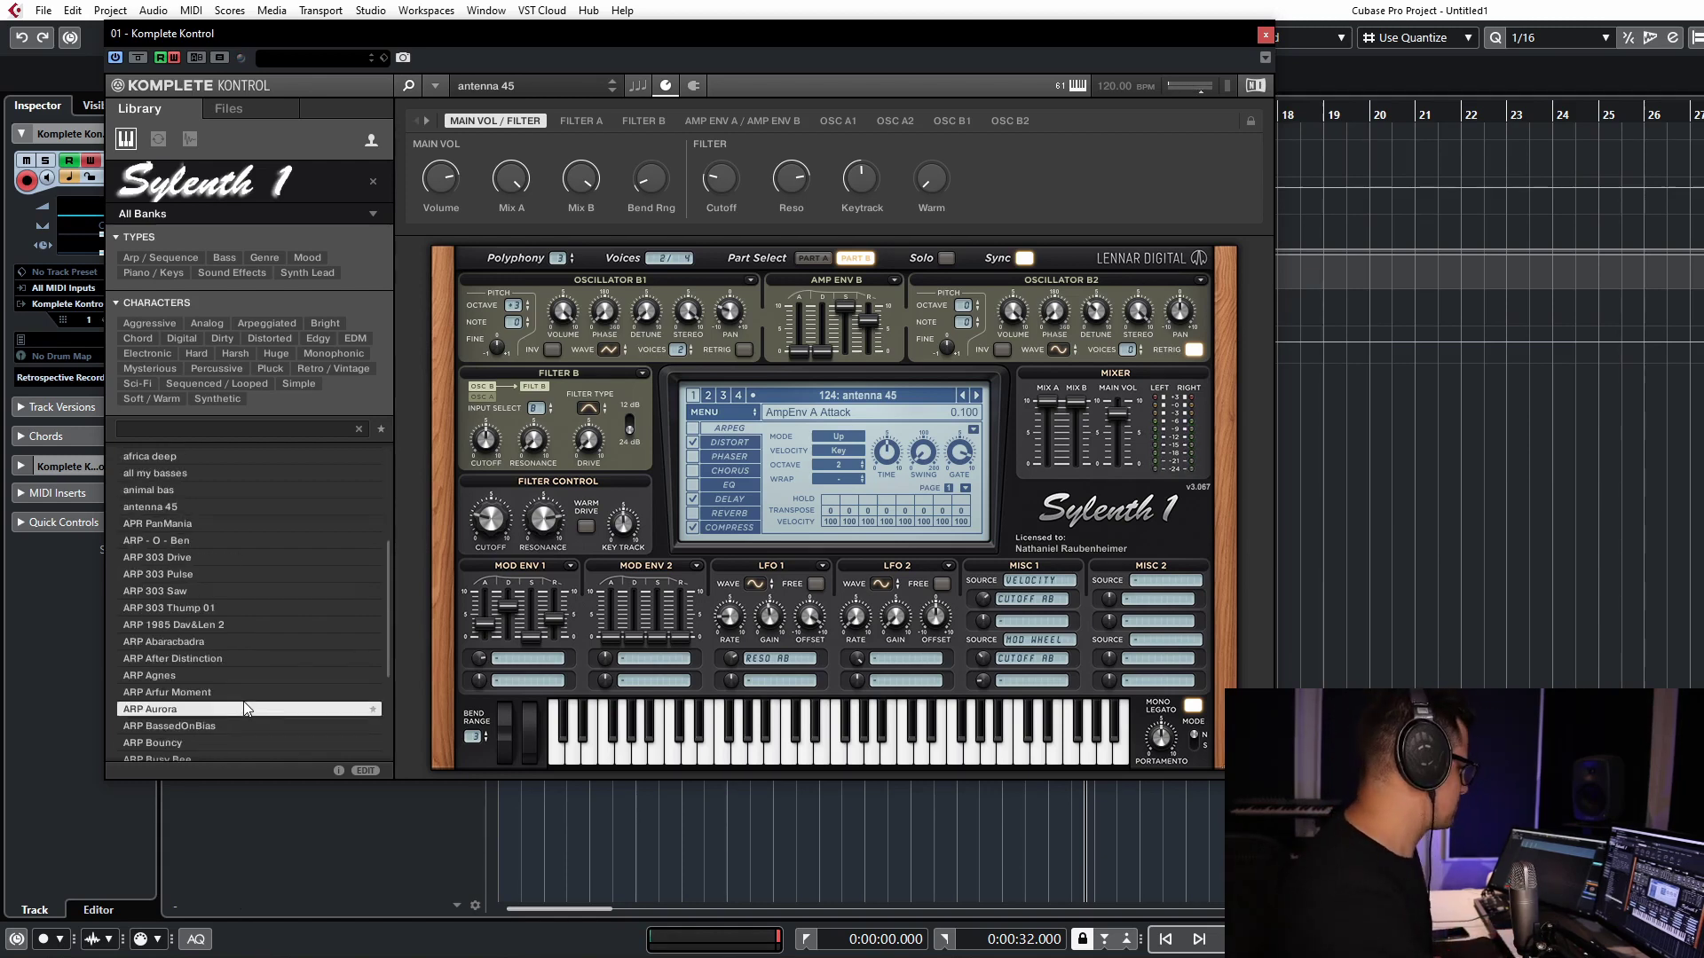
pyautogui.press('Down')
pyautogui.press('Down')
pyautogui.press('Down')
pyautogui.press('Down')
pyautogui.press('Down')
pyautogui.press('Down')
pyautogui.press('Down')
pyautogui.press('Down')
pyautogui.press('Down')
pyautogui.press('Down')
pyautogui.press('Down')
pyautogui.press('Down')
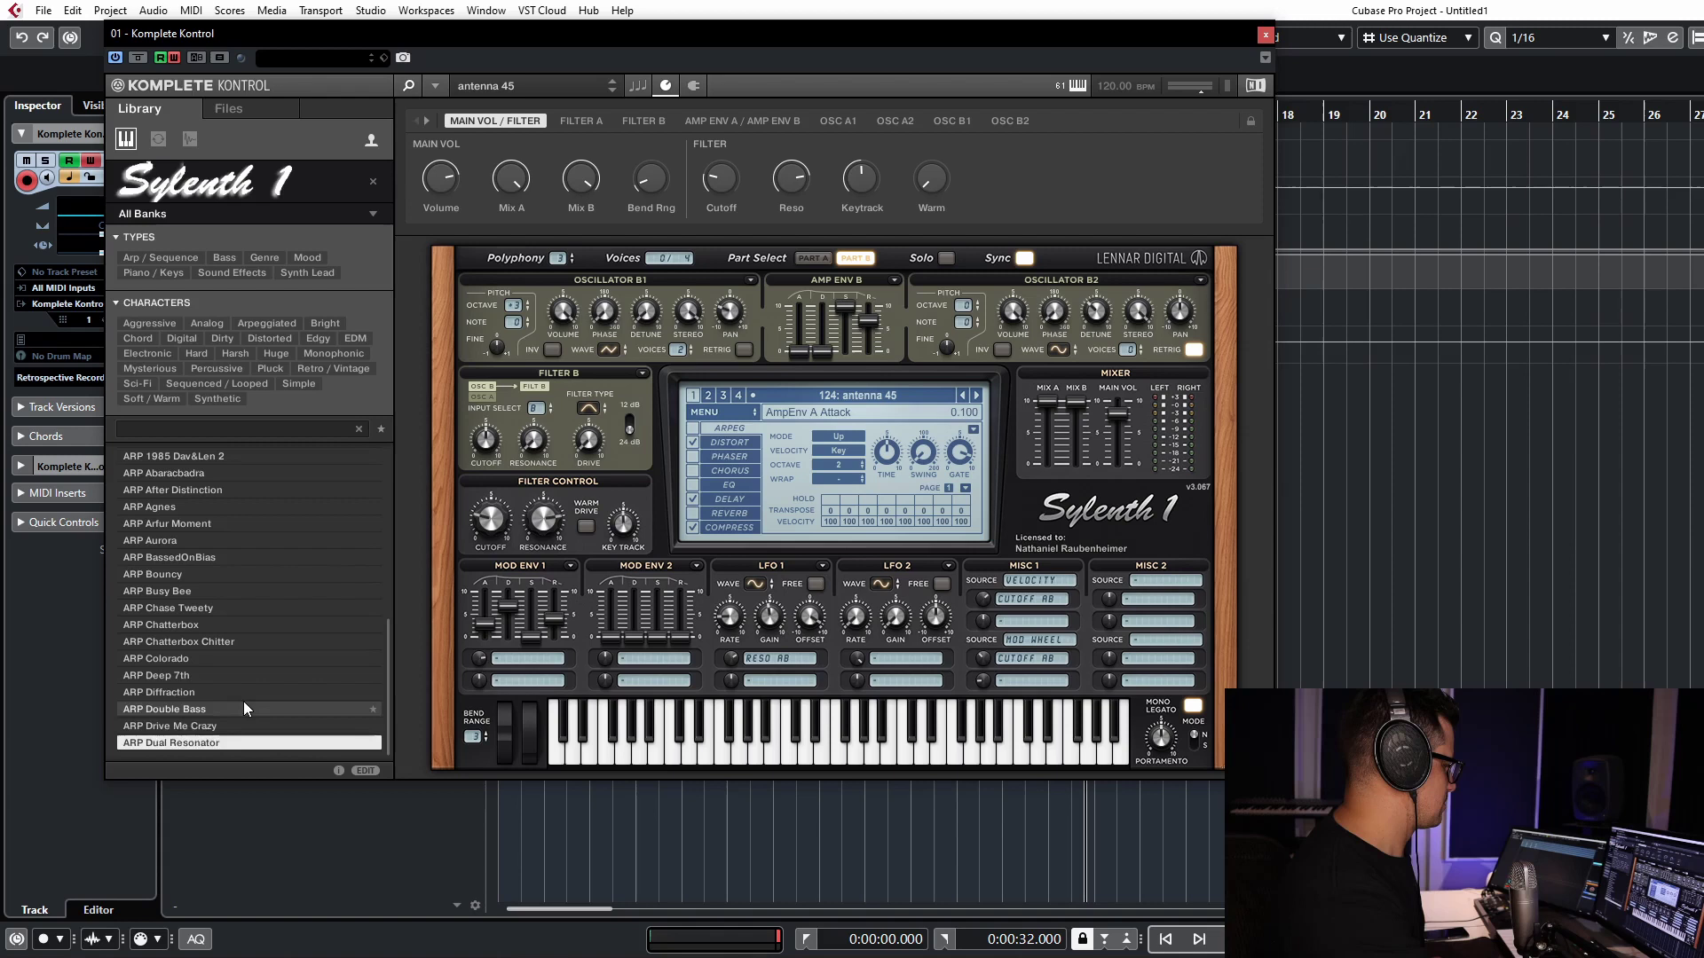
pyautogui.press('Up')
pyautogui.press('Up')
pyautogui.press('Up')
pyautogui.press('Up')
pyautogui.press('Up')
pyautogui.press('Up')
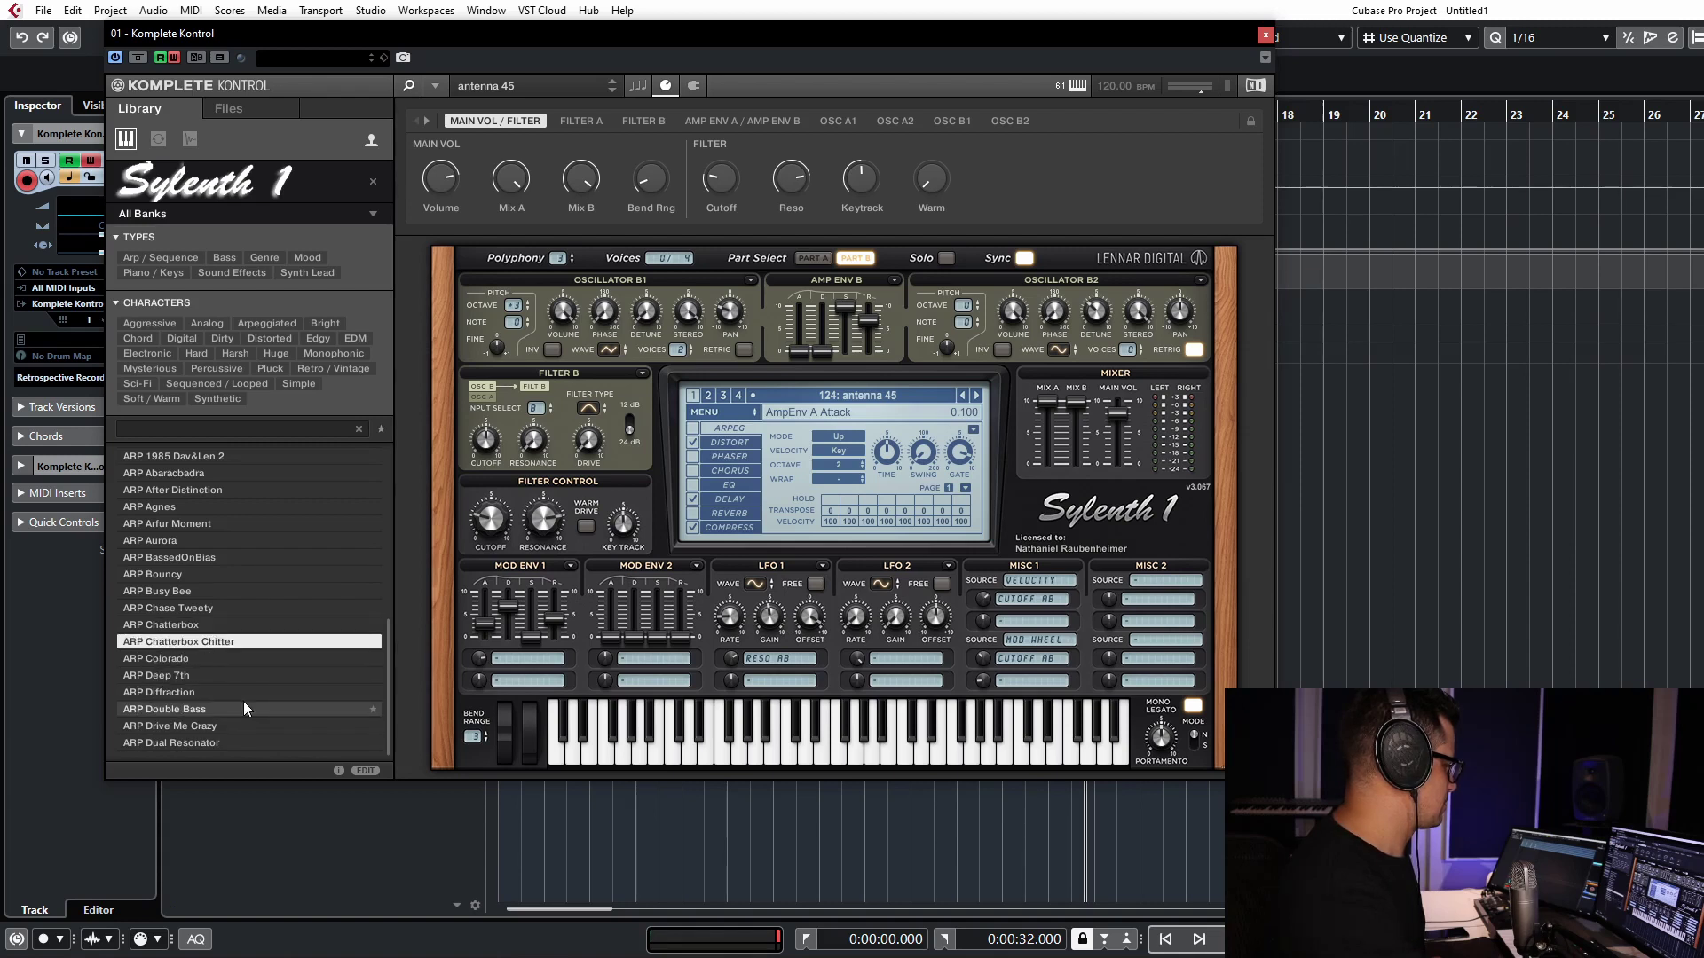
pyautogui.press('Down')
pyautogui.press('Up')
pyautogui.press('Up')
pyautogui.press('Up')
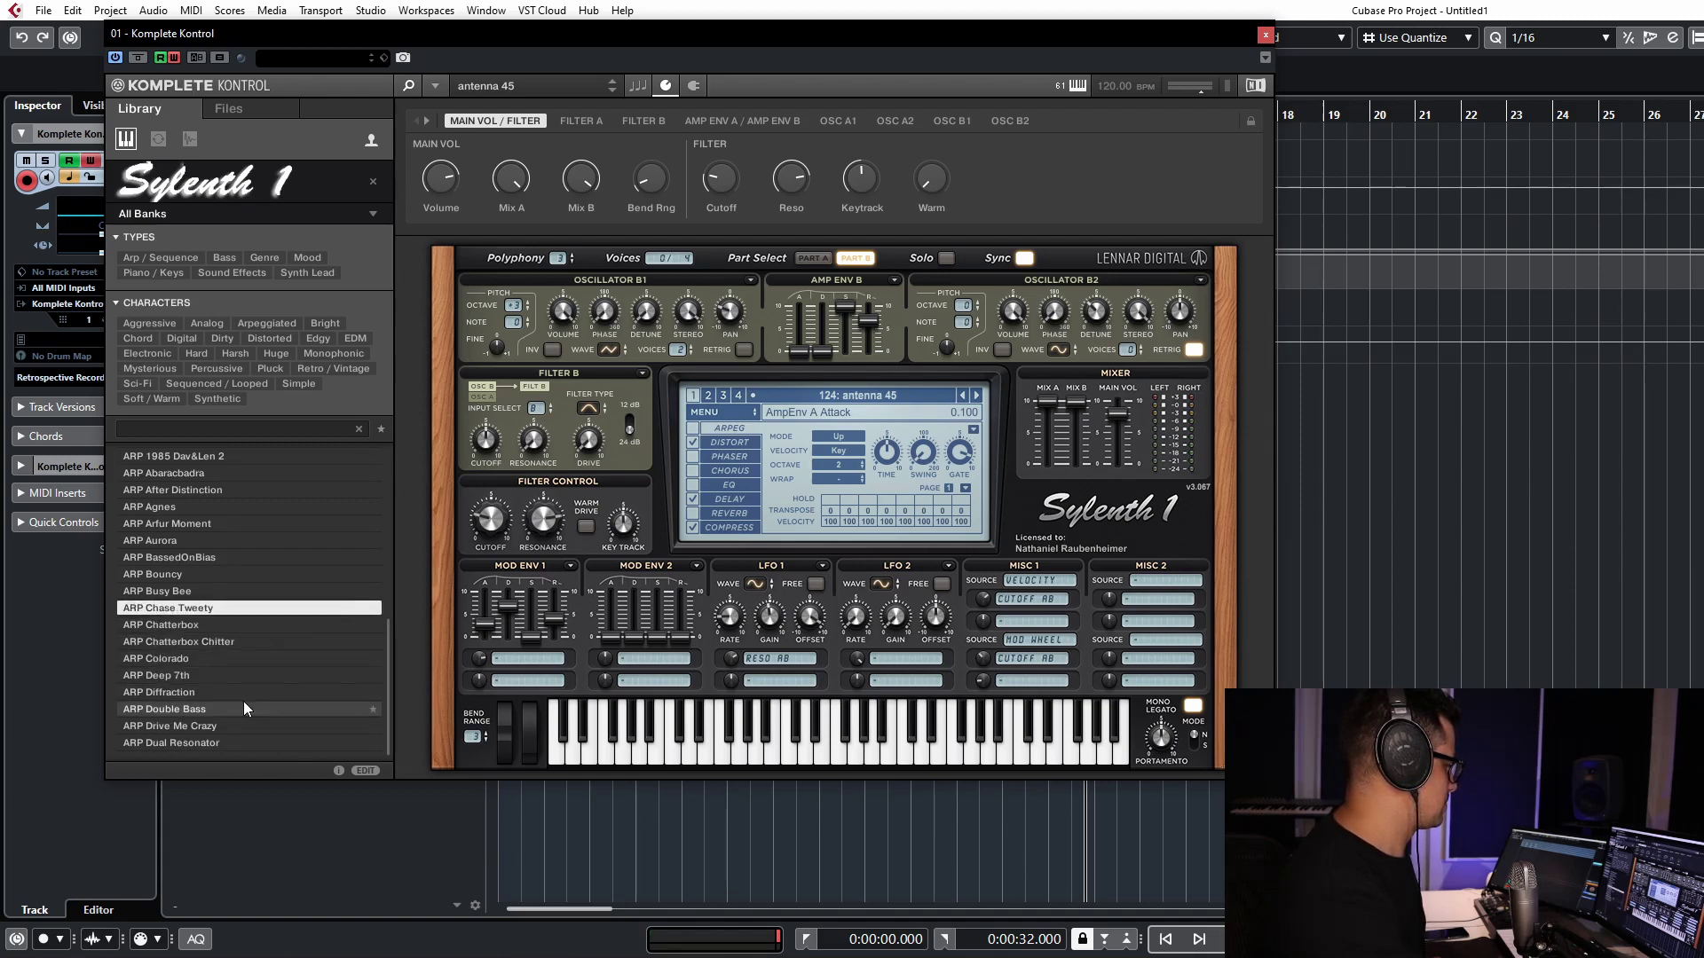
pyautogui.press('Up')
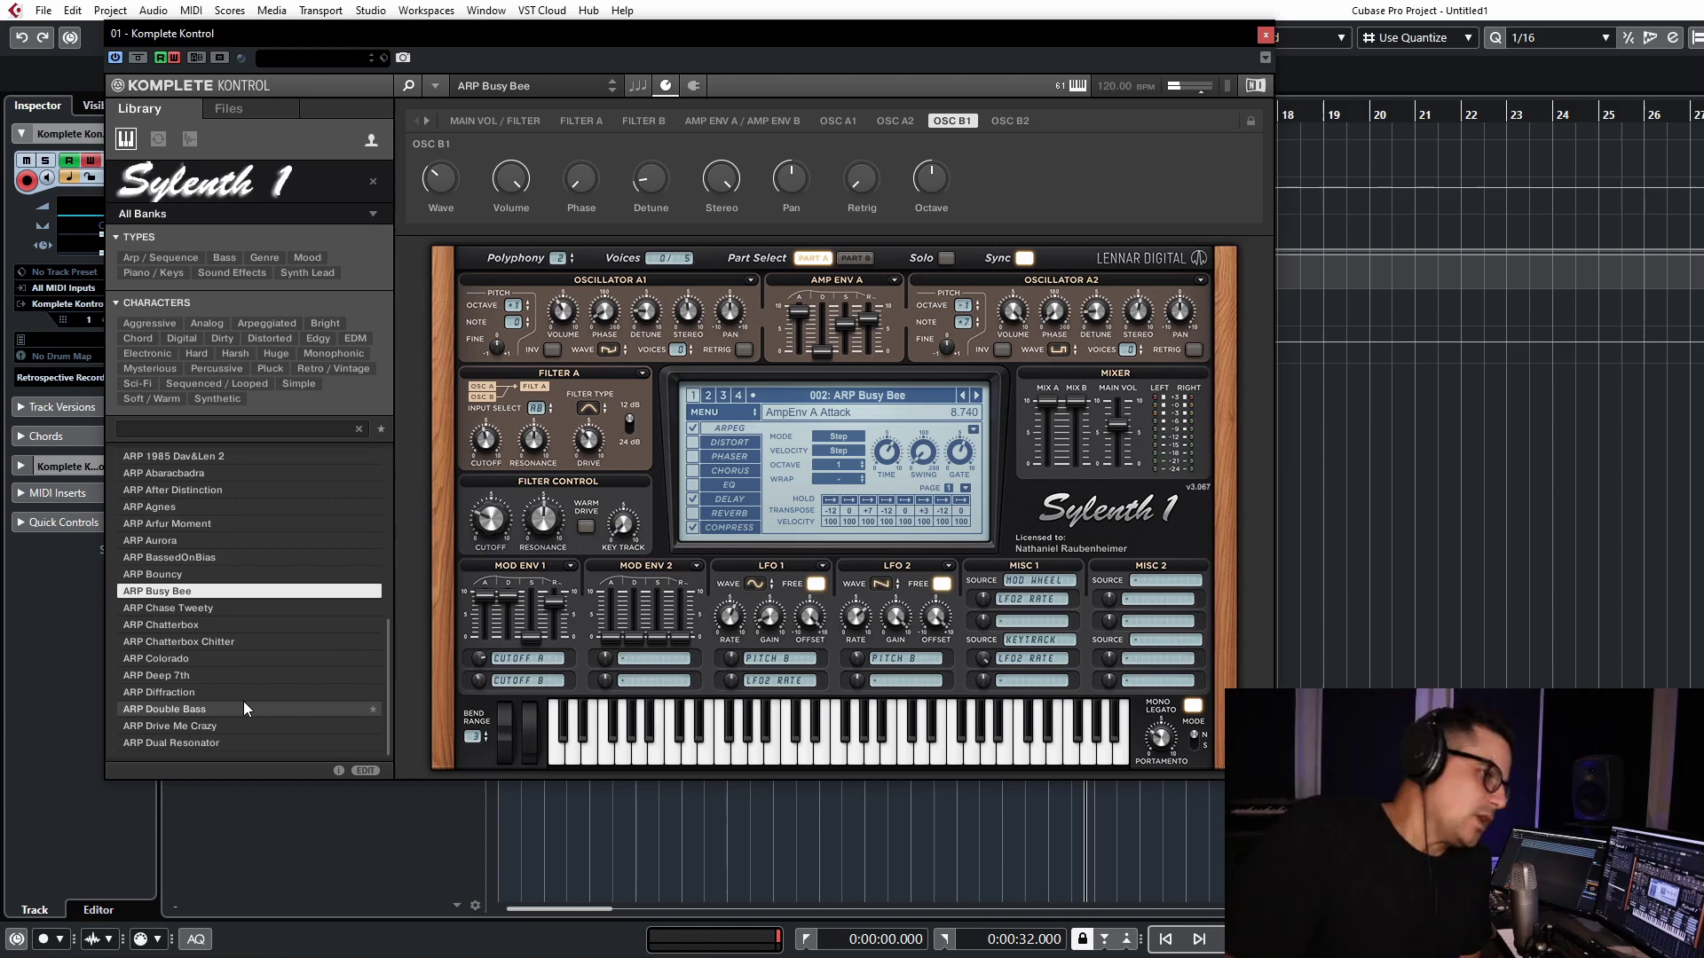
# Bring the Freelance Sound Labs UVI page in Edge back to the front
pyautogui.moveTo(343, 919)
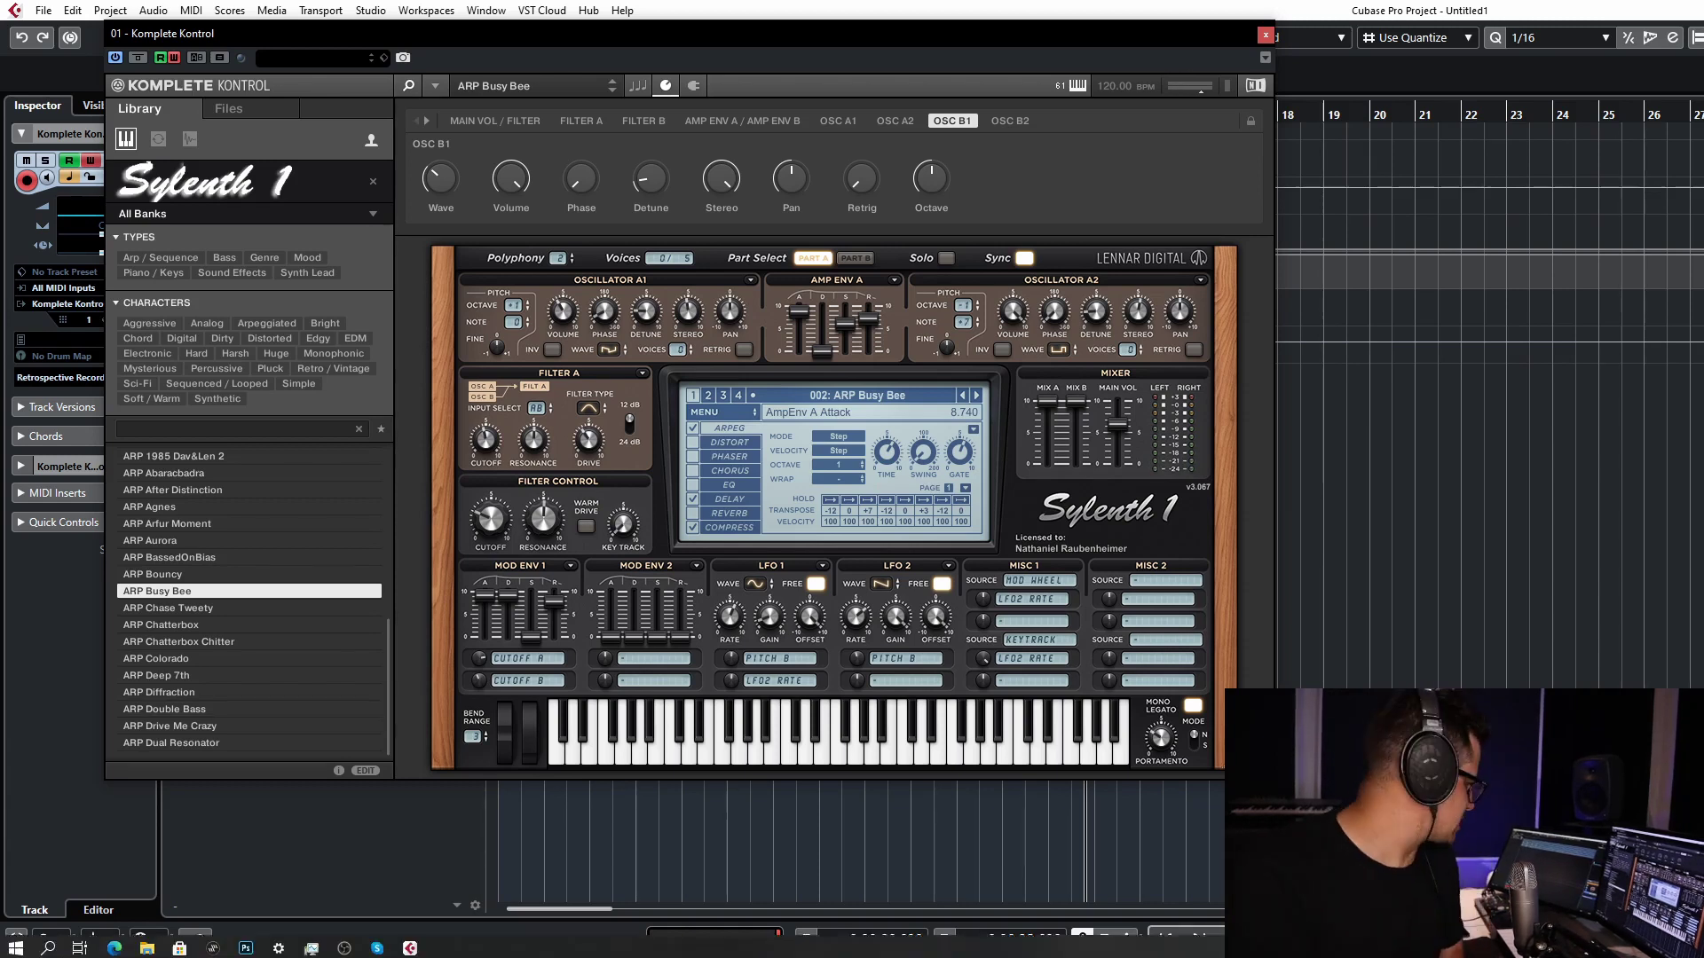
pyautogui.click(114, 944)
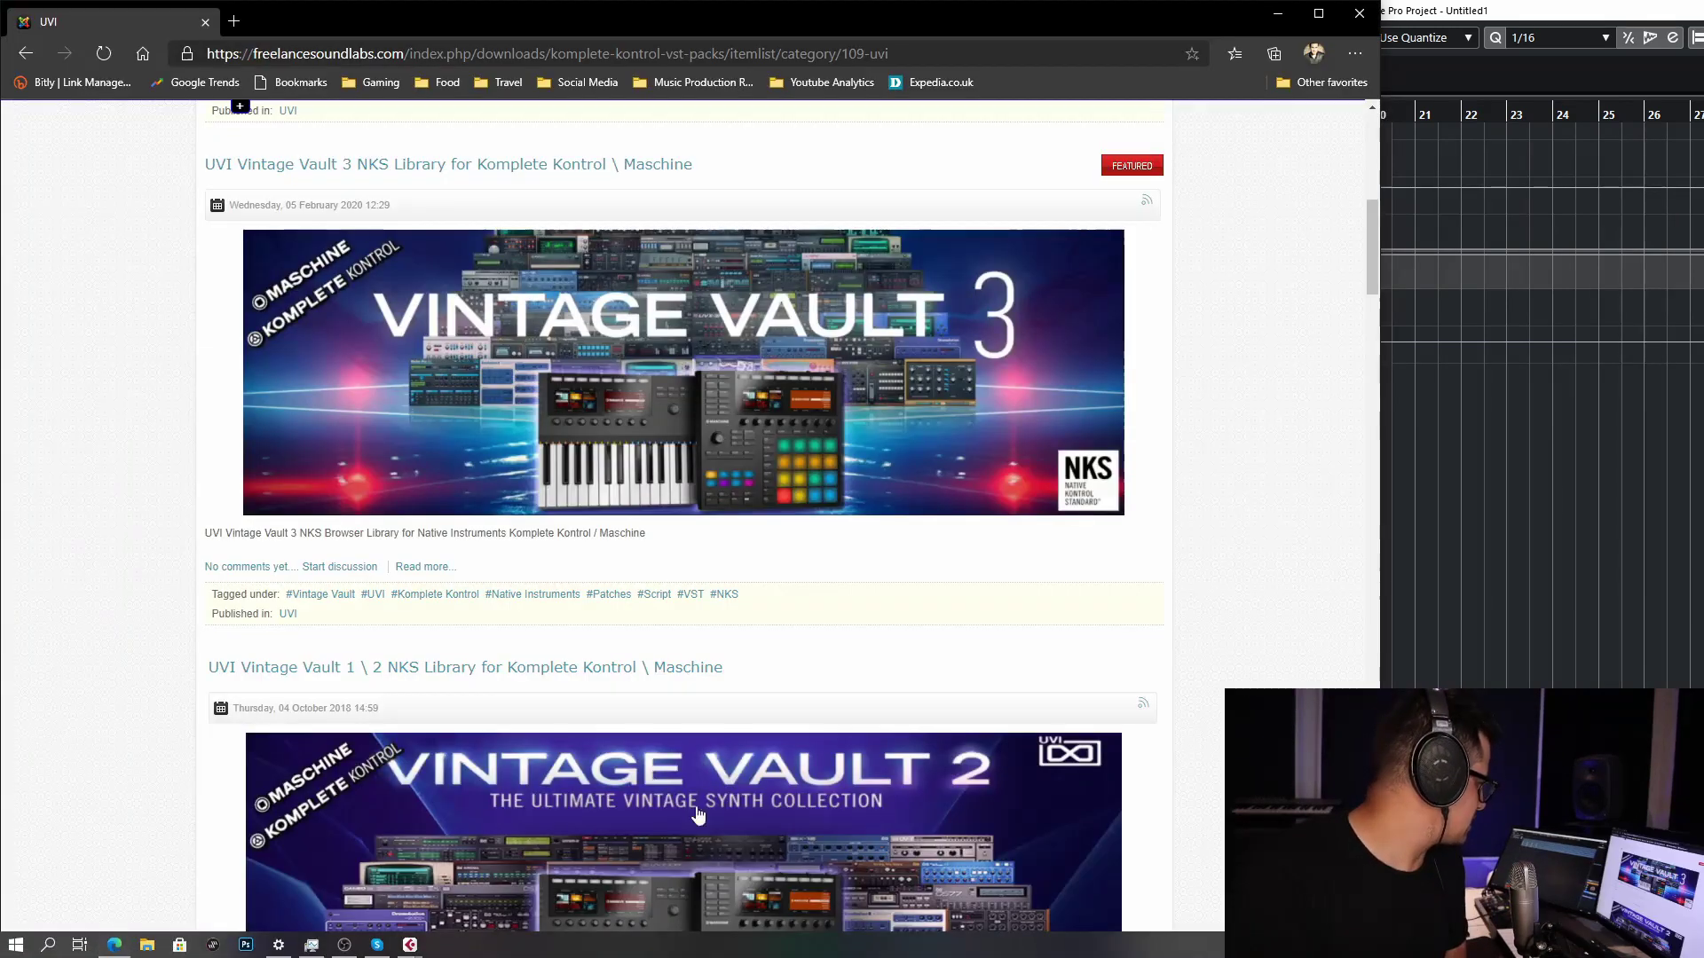